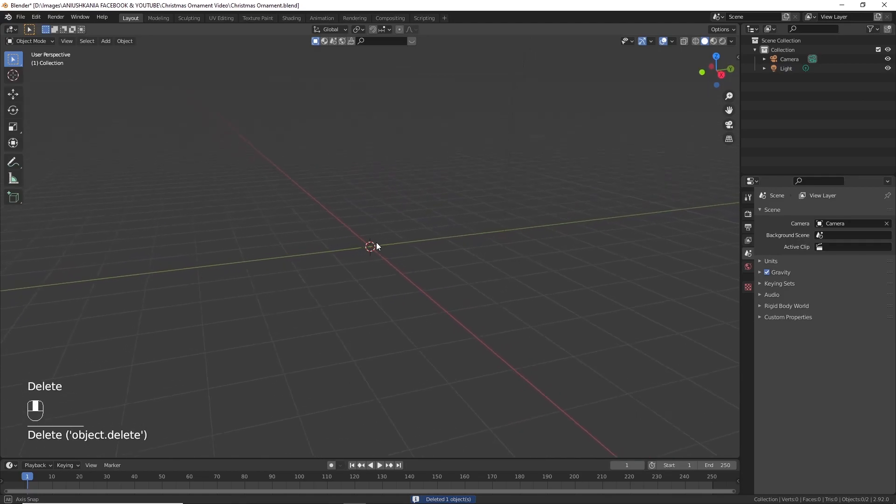
Step: Add a UV sphere at the scene origin
key("shift+a")
mouse_move(380, 265)
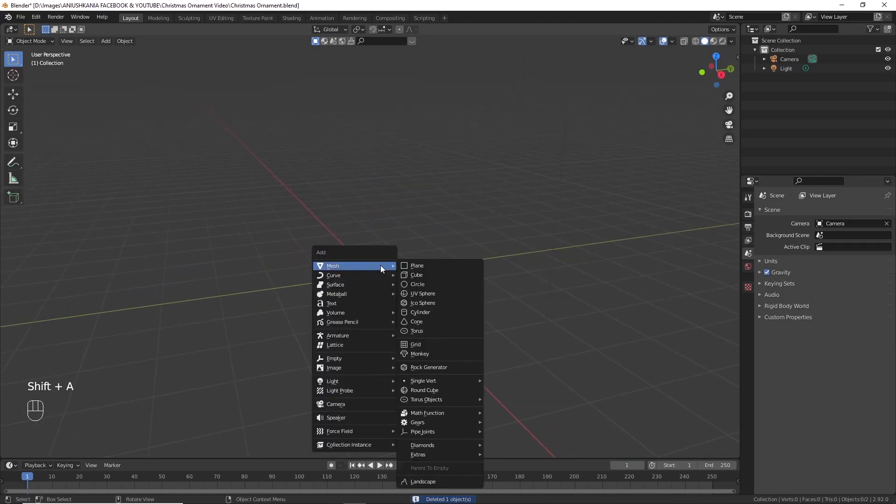
left_click(424, 294)
scroll(418, 290, "up", 5)
middle_click_drag(410, 295, 381, 221)
Step: Scale the sphere's top cap faces down to about 0.9 and extrude them upward about 0.19 m as a neck
key("Tab")
scroll(382, 196, "up", 2)
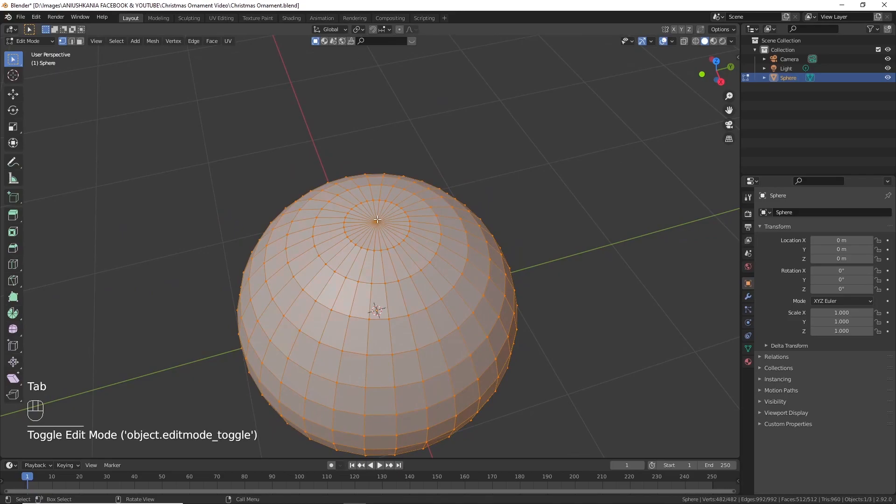
key("3")
left_click_drag(363, 212, 391, 241)
middle_click_drag(426, 274, 435, 245)
key("s")
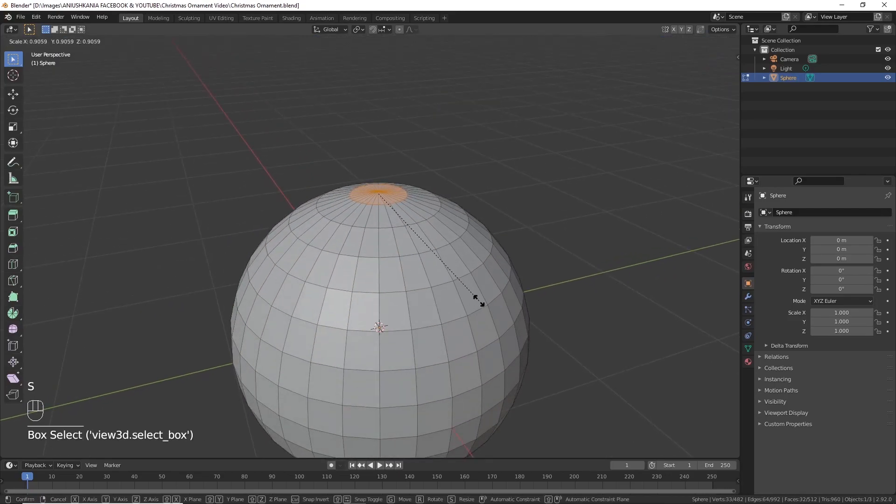
left_click(471, 289)
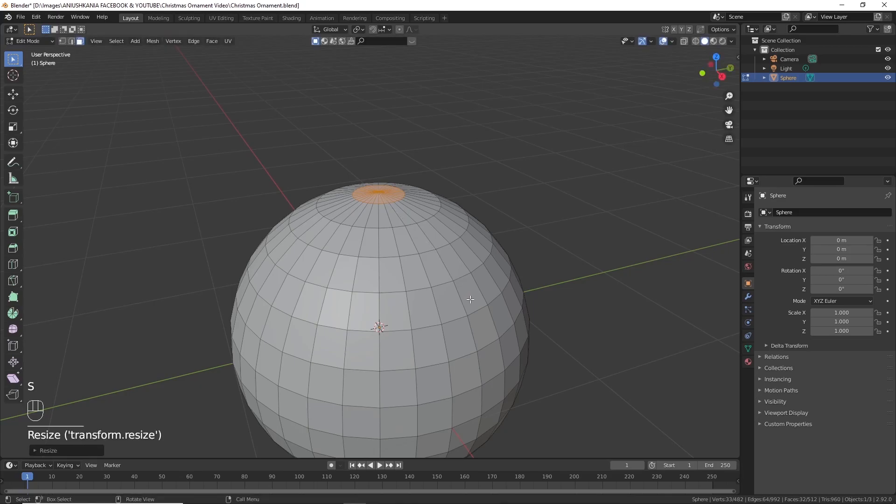
key("e")
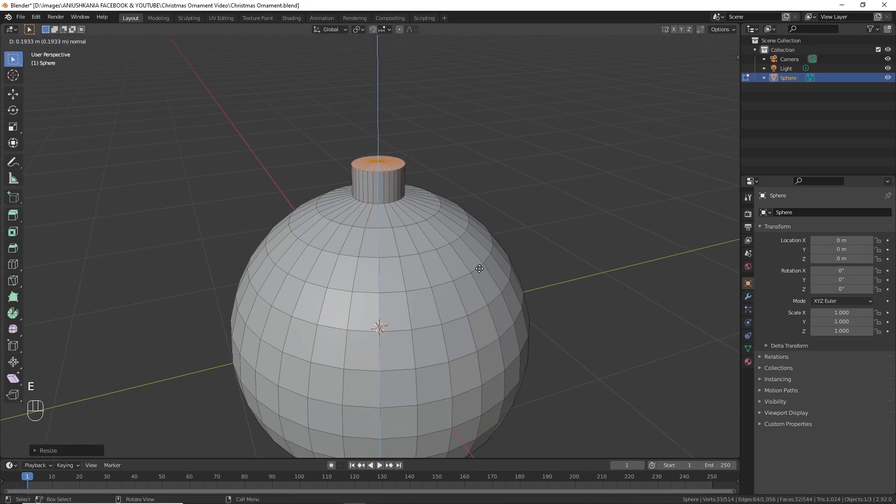
left_click(480, 268)
Step: Select the edge loop at the base of the neck and scale it out to about 1.1
middle_click_drag(480, 268, 390, 201)
scroll(459, 282, "down", 2)
scroll(448, 278, "up", 3)
key("2")
left_click(401, 210)
left_click(404, 213, "alt")
key("s")
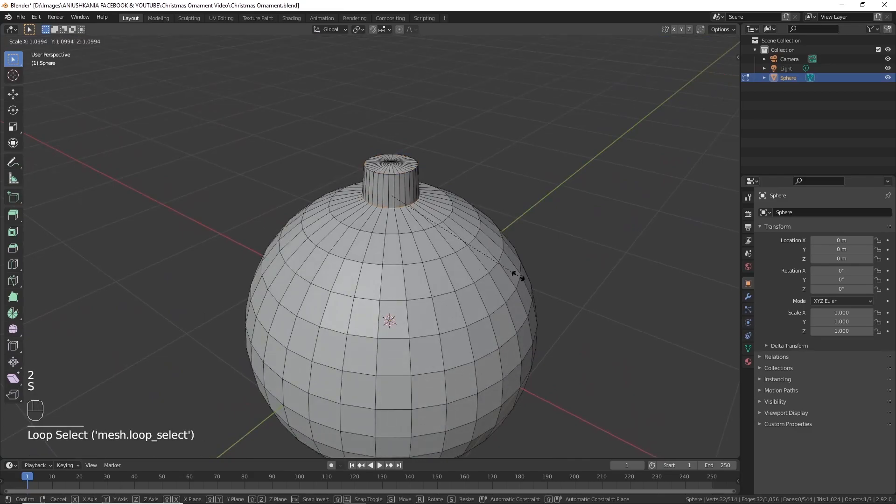
left_click(520, 278)
Step: Bevel the edge loop at the neck's base with three segments, about 0.05 m wide, and return to Object Mode
key("ctrl+b")
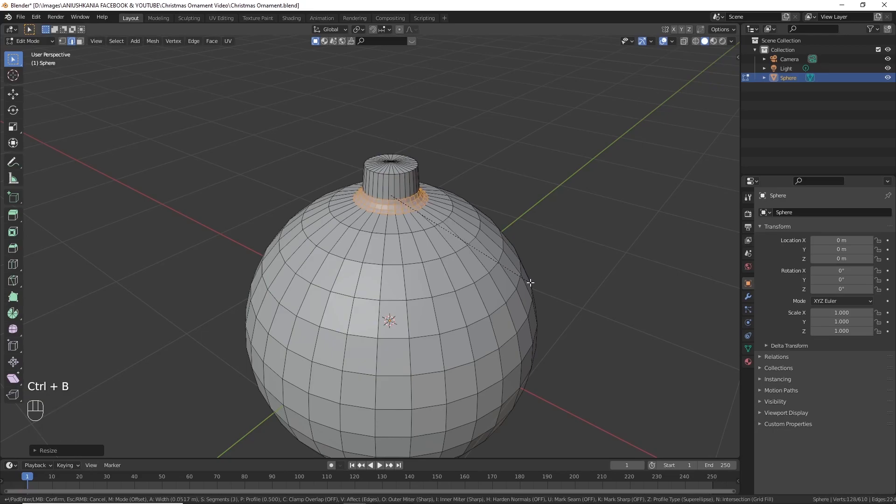
left_click(531, 284)
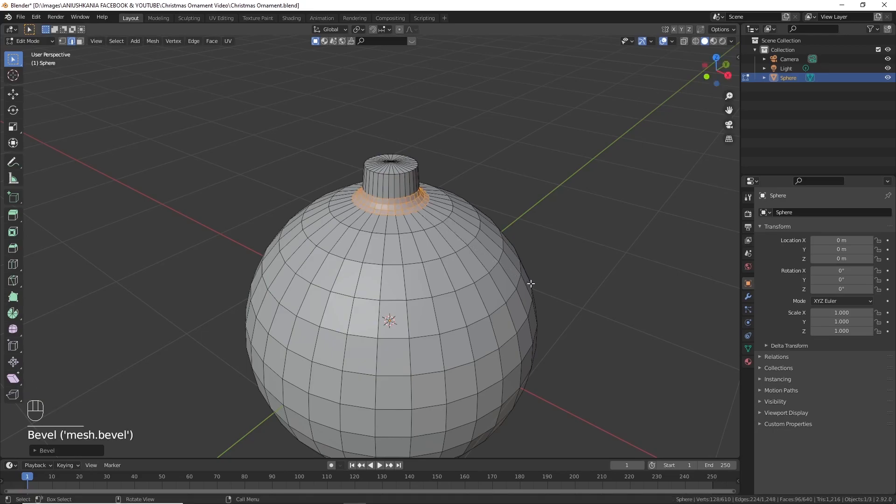
scroll(455, 288, "down", 2)
key("Tab")
Step: Give the sphere a Subdivision Surface modifier with viewport level 3 and show its modifier settings
middle_click_drag(456, 289, 441, 264)
scroll(441, 265, "down", 1)
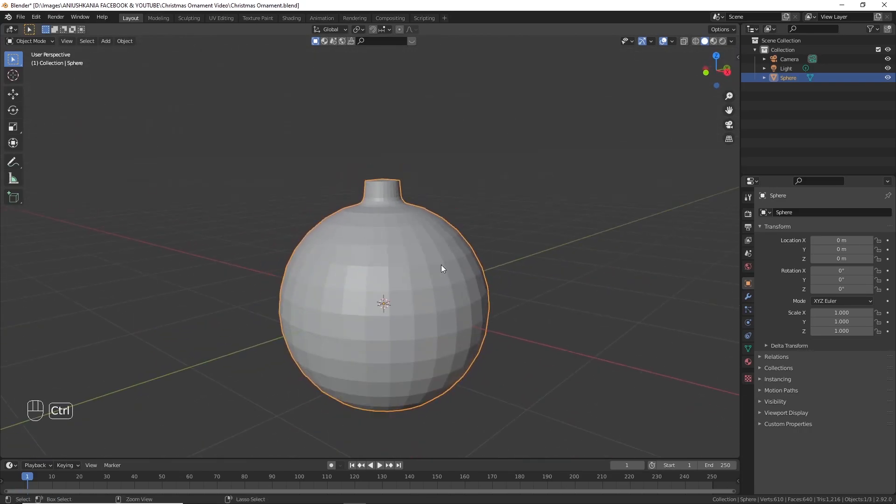
key("ctrl+1")
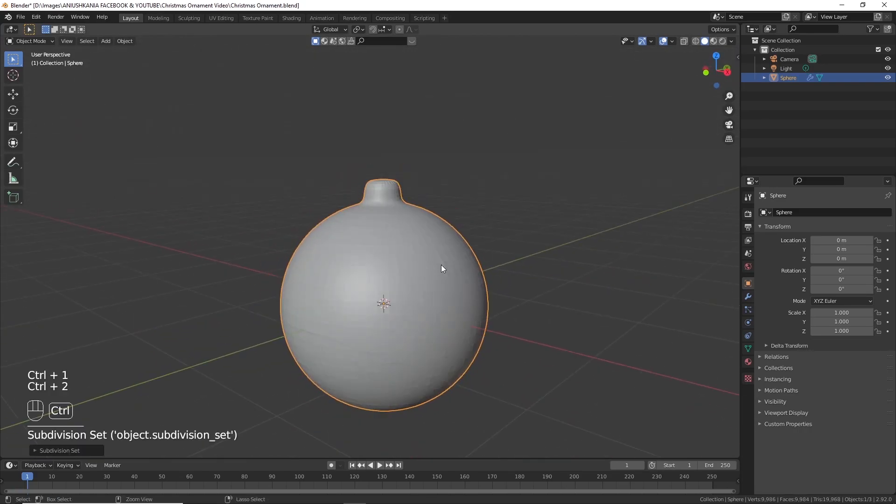
left_click(749, 297)
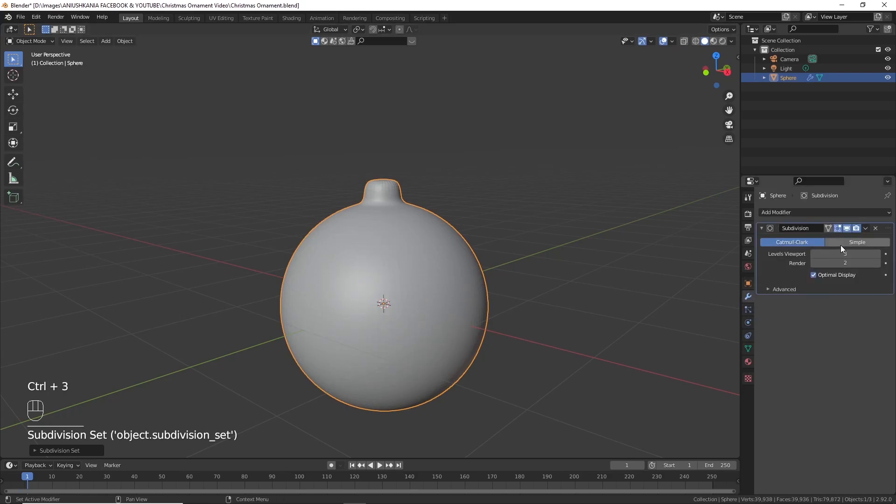
Step: Add a loop cut around the neck and slide it close to the neck's upper rim
scroll(403, 222, "up", 2)
middle_click_drag(403, 222, 383, 260)
scroll(384, 259, "up", 1)
key("Tab")
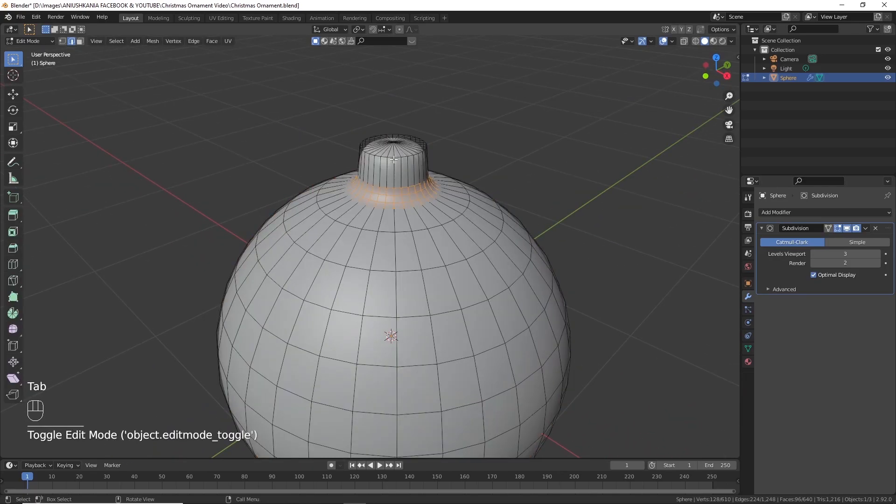
key("ctrl+r")
left_click(403, 168)
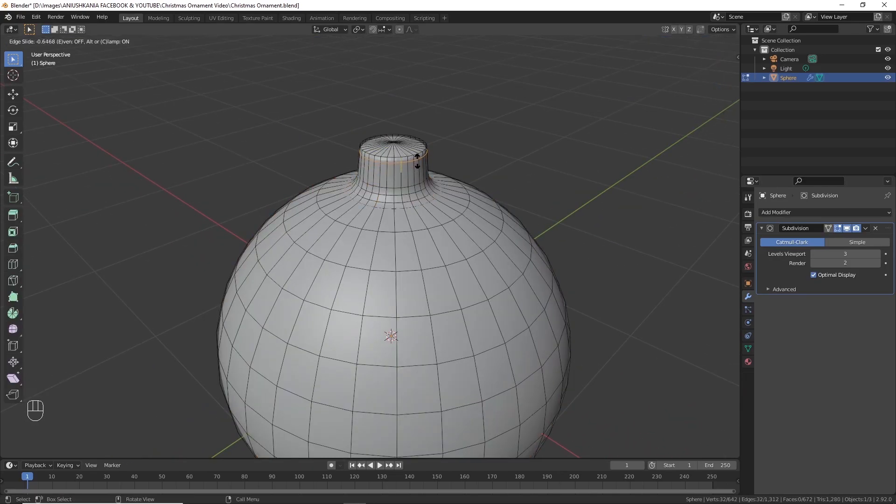
left_click(418, 160)
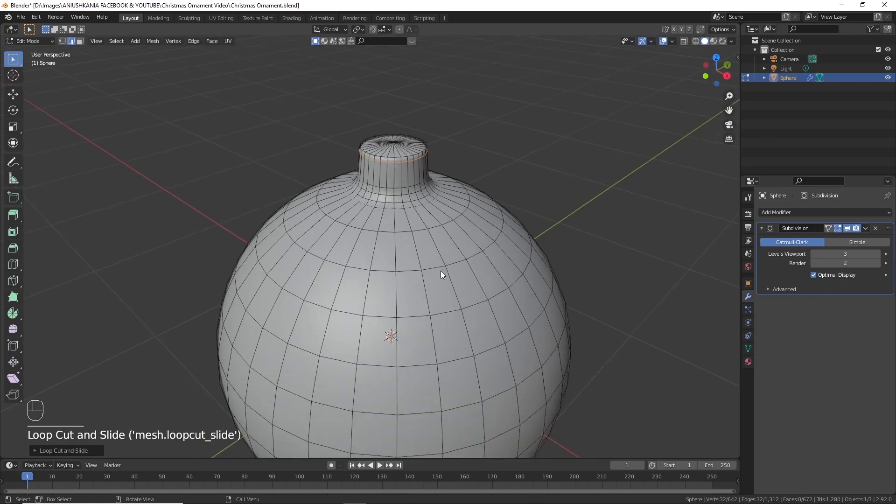
key("Tab")
Step: Add a mesh circle and move it up along Z about 1.08 m to the height of the neck
scroll(449, 285, "down", 5)
mouse_move(426, 286)
middle_mouse_down()
mouse_move(274, 230)
mouse_move(344, 245)
mouse_move(396, 267)
mouse_move(413, 289)
mouse_move(435, 289)
middle_mouse_up()
scroll(396, 273, "up", 2)
key("shift+a")
mouse_move(441, 289)
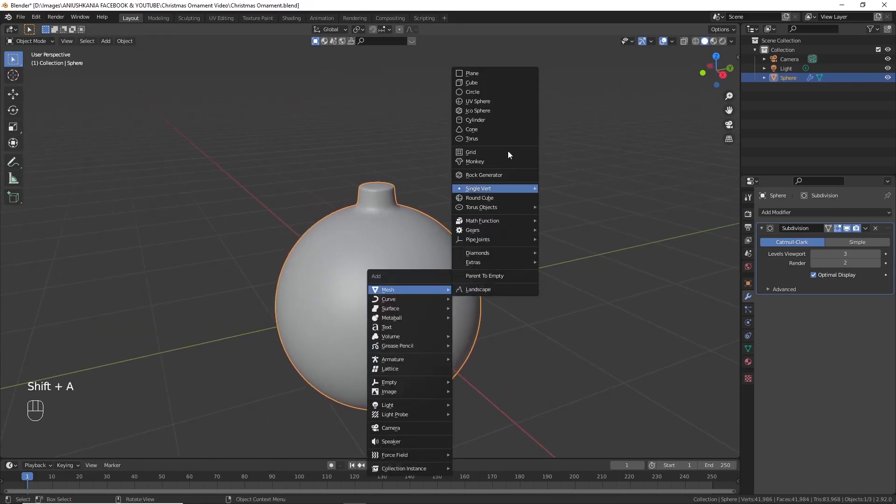
left_click(508, 93)
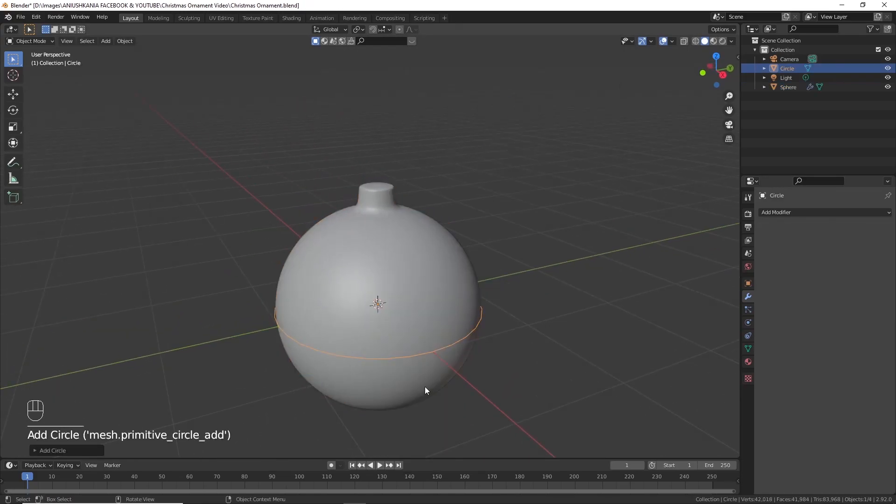
key("g")
key("z")
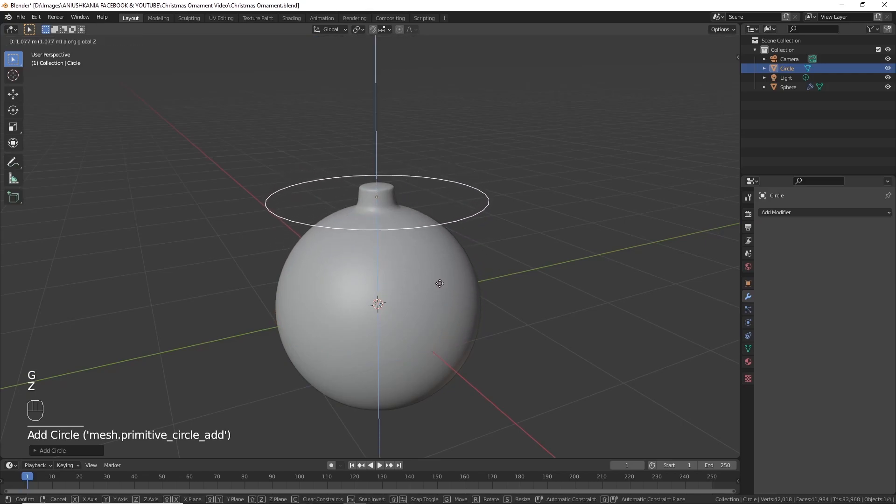
left_click(439, 283)
Step: Scale the circle down to about 0.21 and fine-tune its size so it fits closely around the neck
middle_click_drag(439, 285, 433, 311)
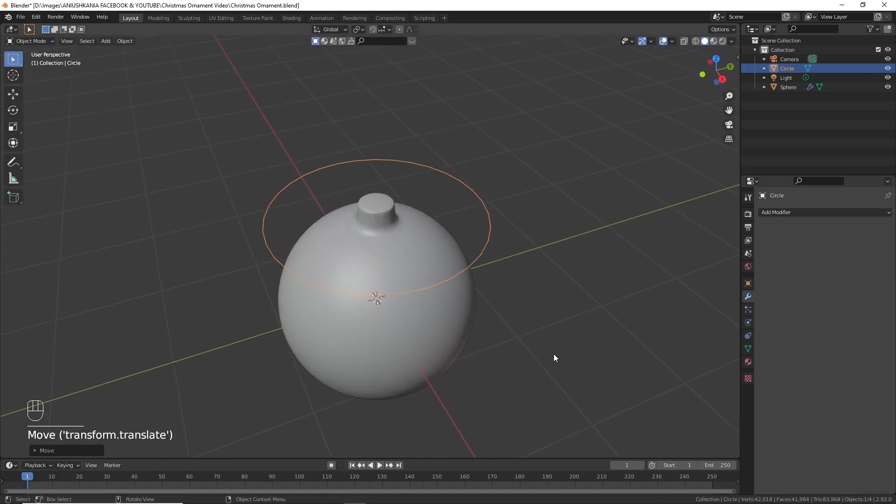
key("s")
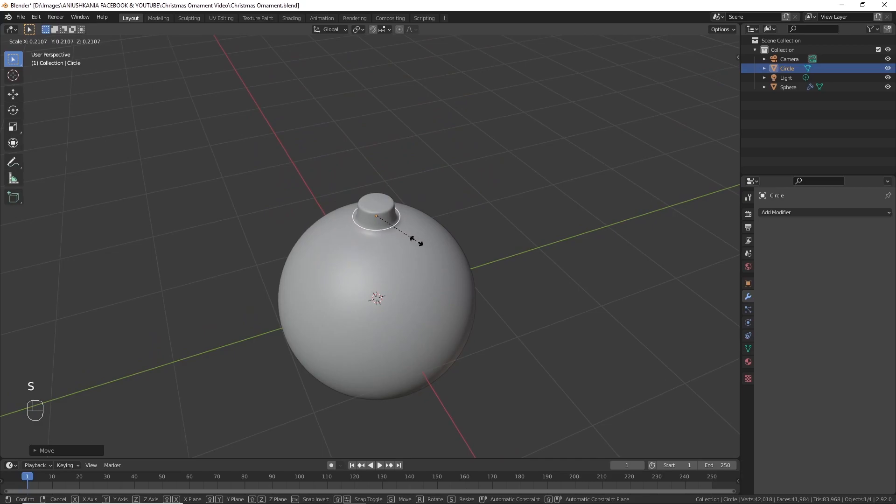
left_click(416, 239)
middle_click_drag(416, 238, 445, 348, "ctrl")
key("s")
left_click(557, 417)
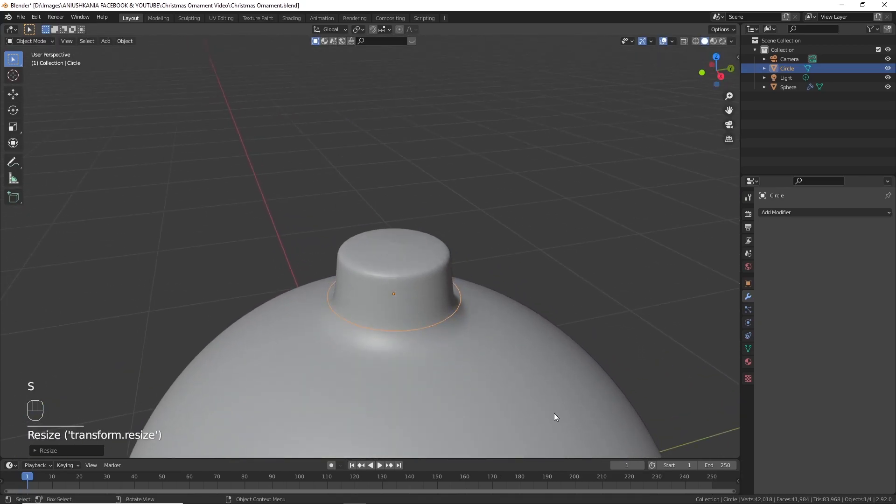
Step: Extrude the whole circle up along Z about 0.18 m and fill its upper opening with a face
key("Tab")
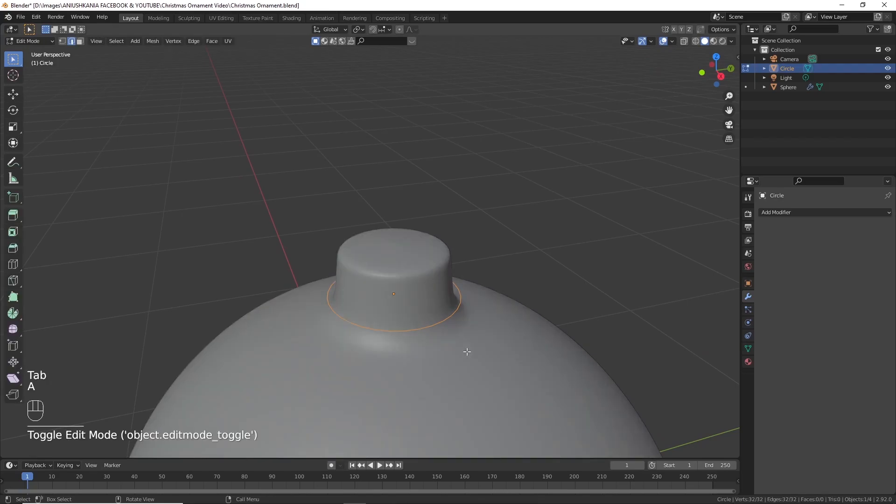
key("e")
key("z")
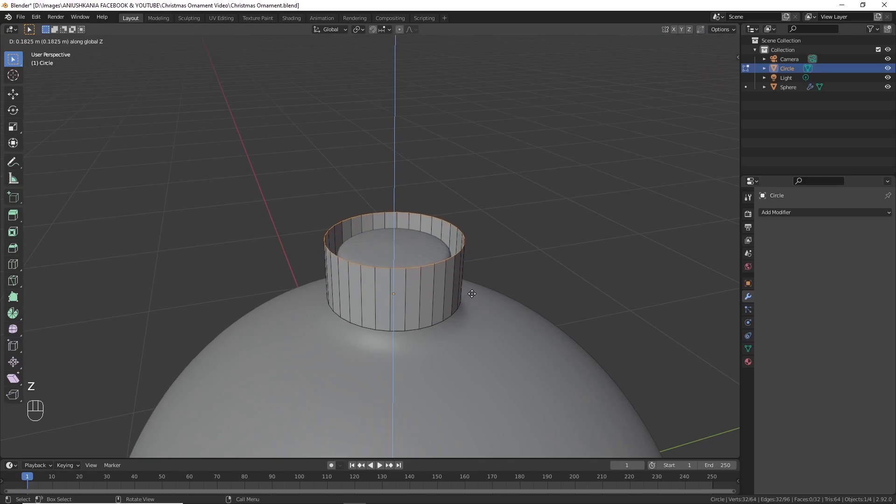
left_click(473, 293)
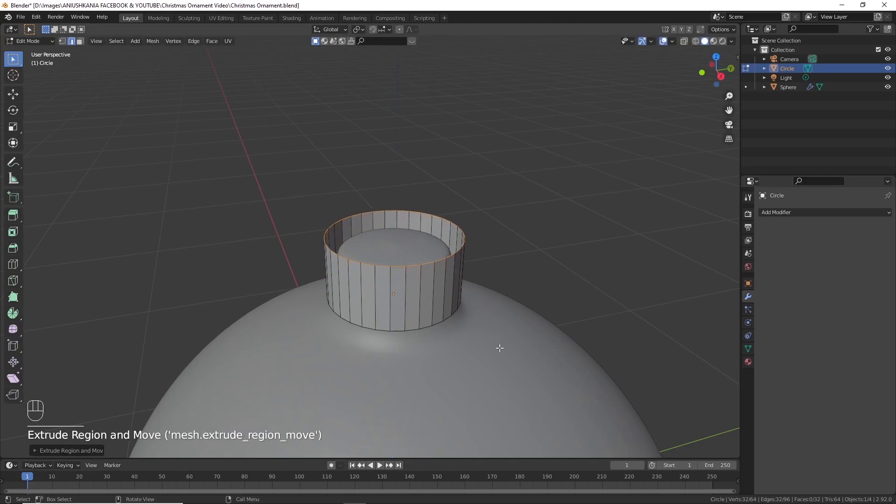
key("f")
Step: Move the cap's lower edge loop slightly down along Z toward the sphere's shoulder
middle_click_drag(418, 337, 417, 311)
left_click(415, 230)
left_click(416, 230, "alt")
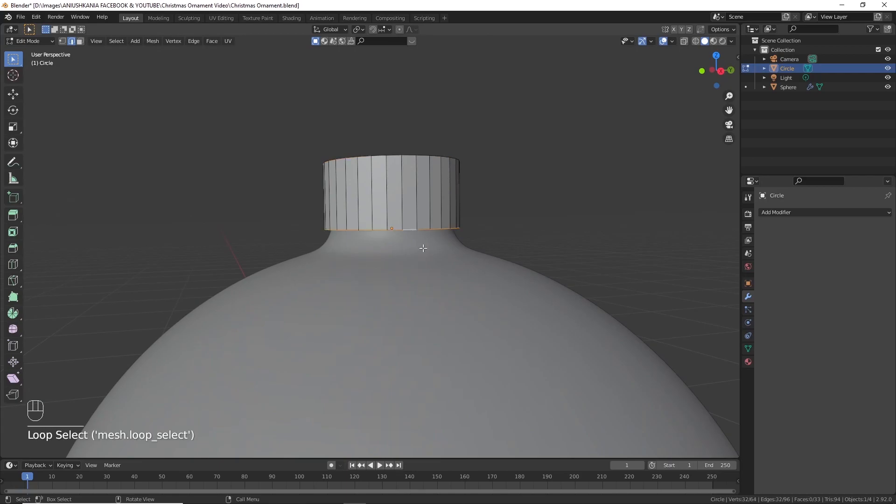
key("g")
key("z")
left_click(441, 261)
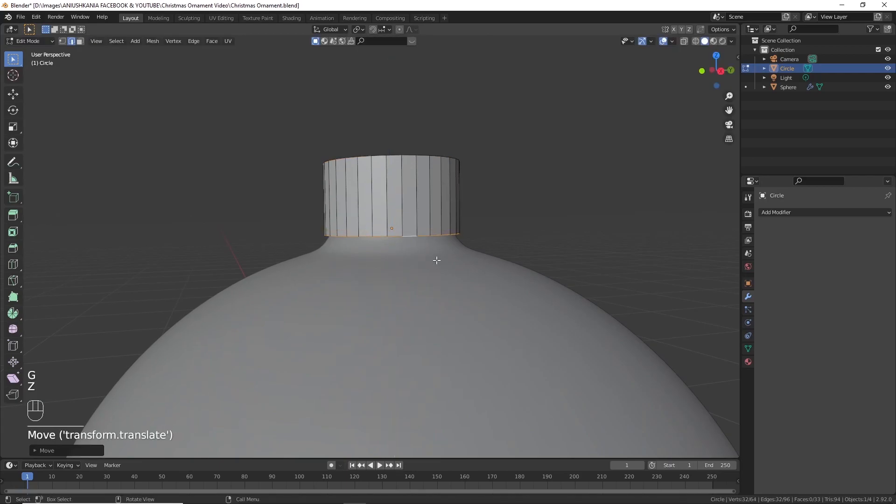
key("Tab")
Step: Select every other vertex of the cap's lower loop with Checker Deselect and raise them about 0.06 m along Z into a zigzag rim
mouse_move(426, 240)
middle_mouse_down()
mouse_move(422, 276)
mouse_move(428, 255)
middle_mouse_up()
key("Tab")
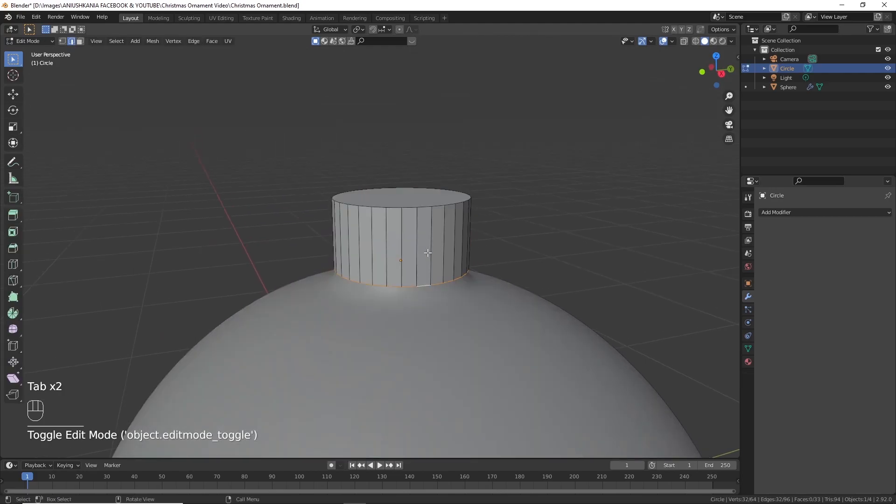
key("1")
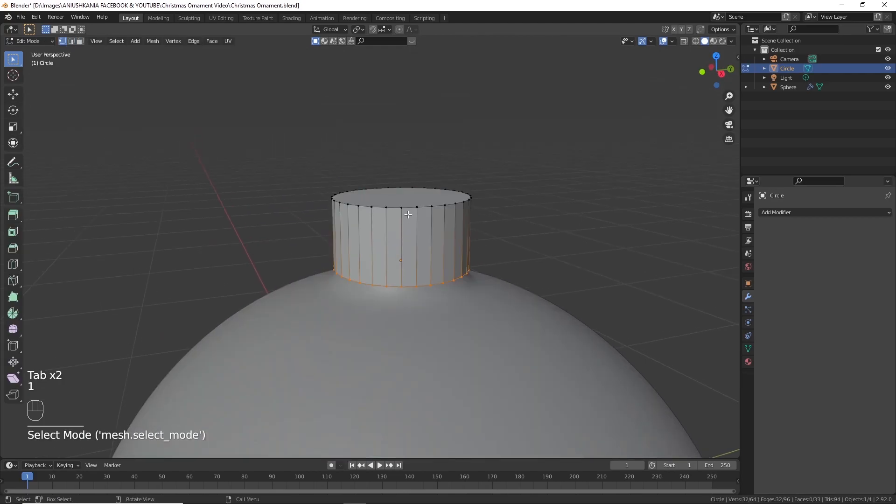
left_click(404, 284)
left_click(411, 289, "alt")
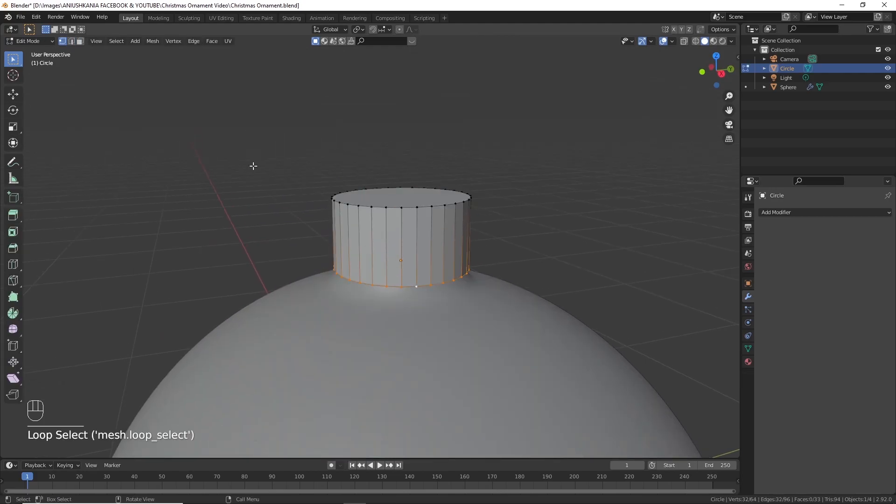
left_click(117, 41)
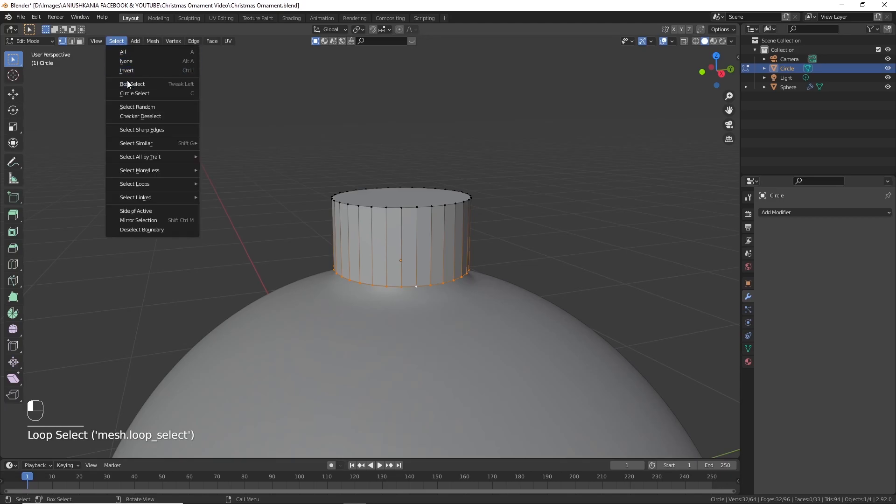
left_click(139, 120)
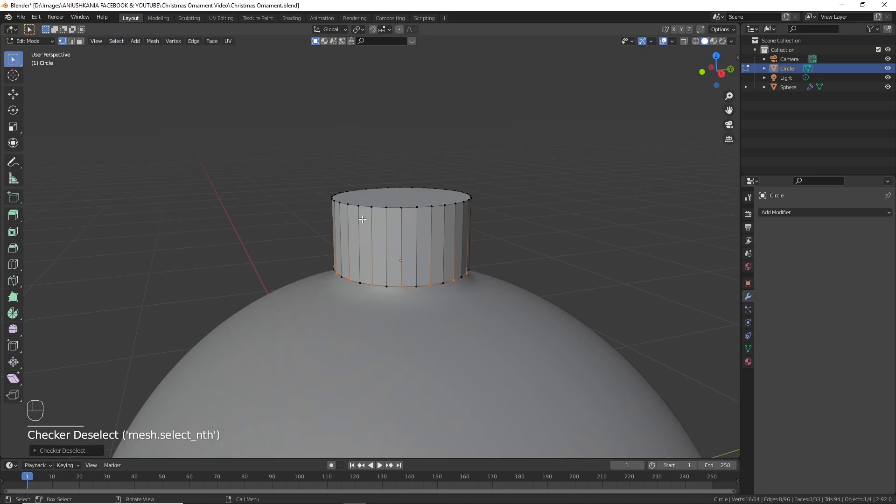
key("g")
key("z")
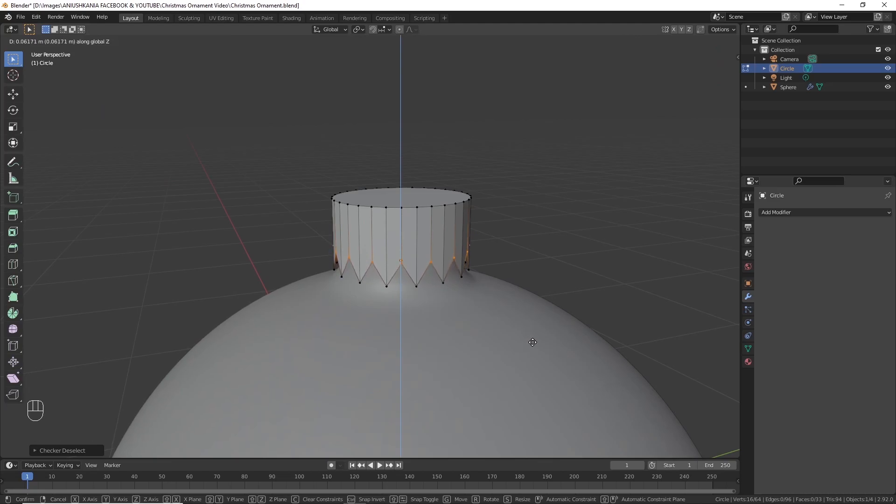
left_click(533, 342)
key("Tab")
Step: Apply Shade Smooth to the ornament sphere
middle_click_drag(438, 247, 470, 346)
scroll(469, 347, "down", 2)
left_click(461, 339)
right_click(462, 336)
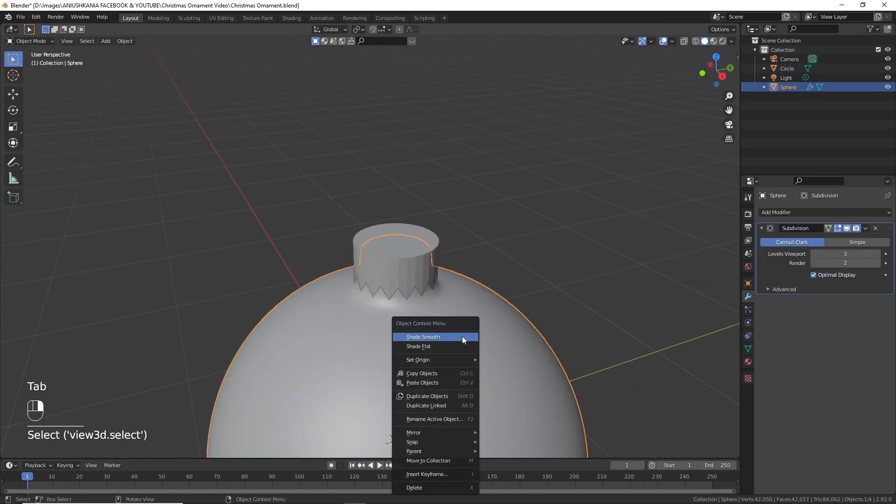
left_click(462, 336)
Step: Add a Solidify modifier to the zigzag cap
left_click(396, 240)
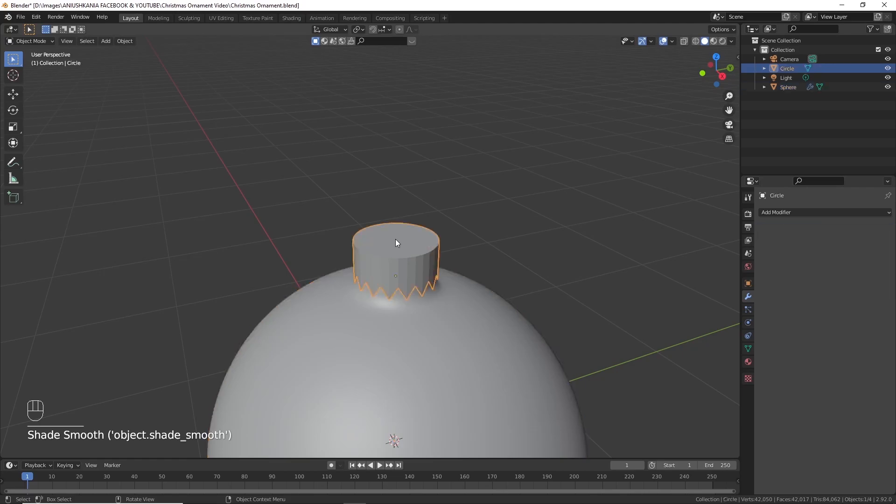
left_click(794, 214)
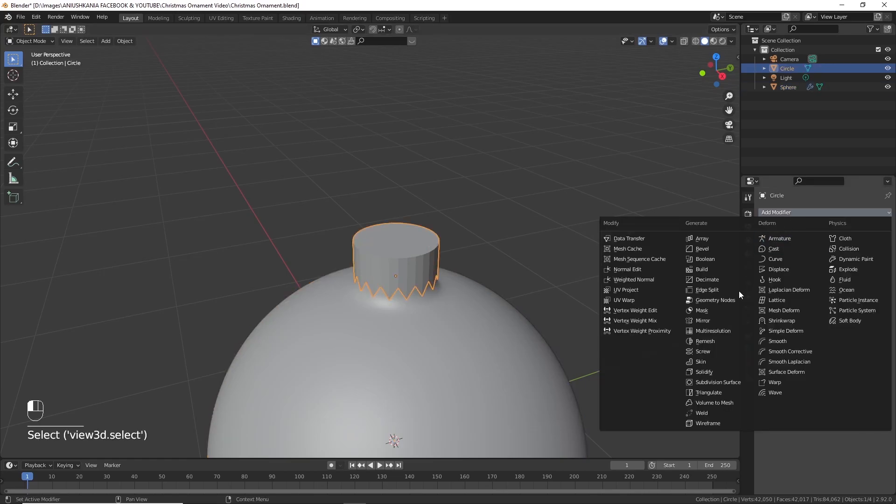
left_click(711, 374)
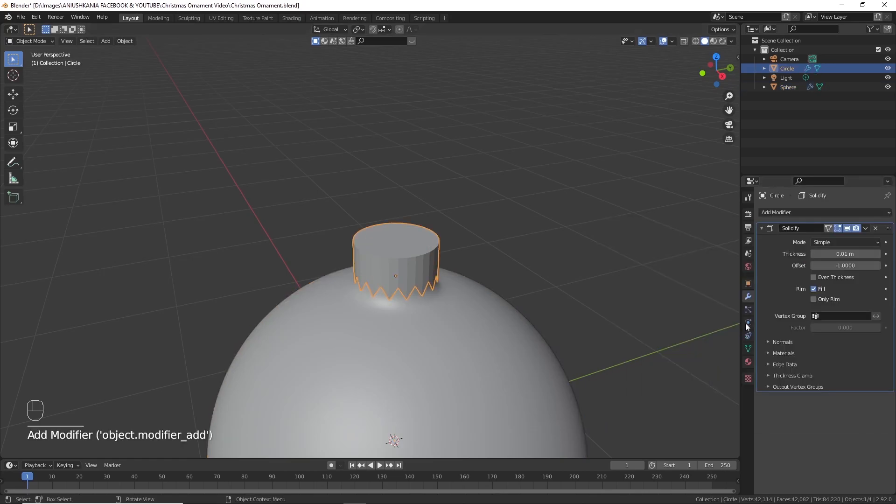
Step: Set the cap's Solidify thickness to 0.1 m
left_click(878, 254)
left_click(878, 254)
left_click(878, 254)
scroll(414, 296, "up", 2)
mouse_move(413, 296)
middle_mouse_down()
mouse_move(412, 310)
mouse_move(412, 281)
middle_mouse_up()
scroll(413, 281, "down", 2)
scroll(414, 287, "up", 1)
left_click(878, 254)
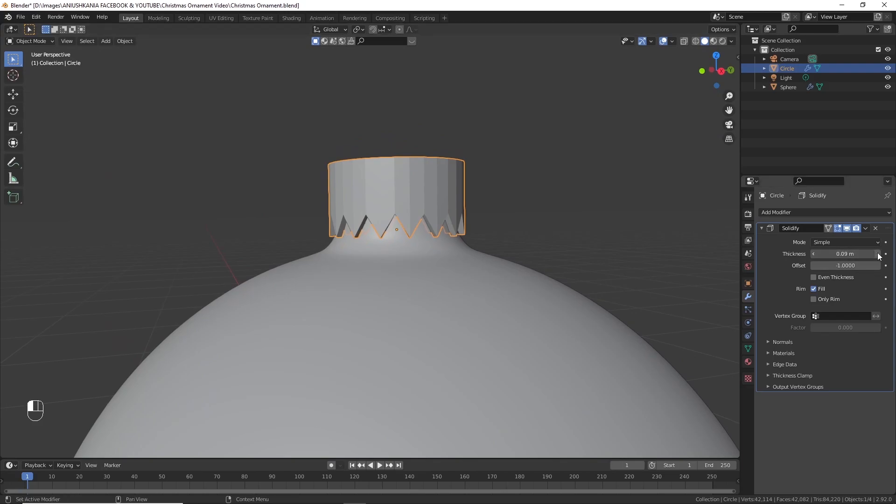
middle_click_drag(413, 195, 469, 275)
Step: Bevel the cap's top edge loop with 4 segments and a width of about 0.34 m
key("Tab")
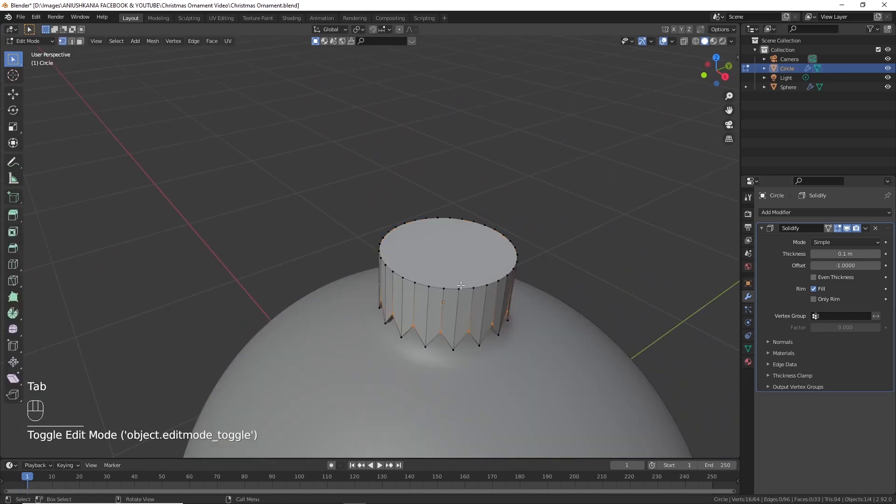
left_click(461, 286, "alt")
key("ctrl+b")
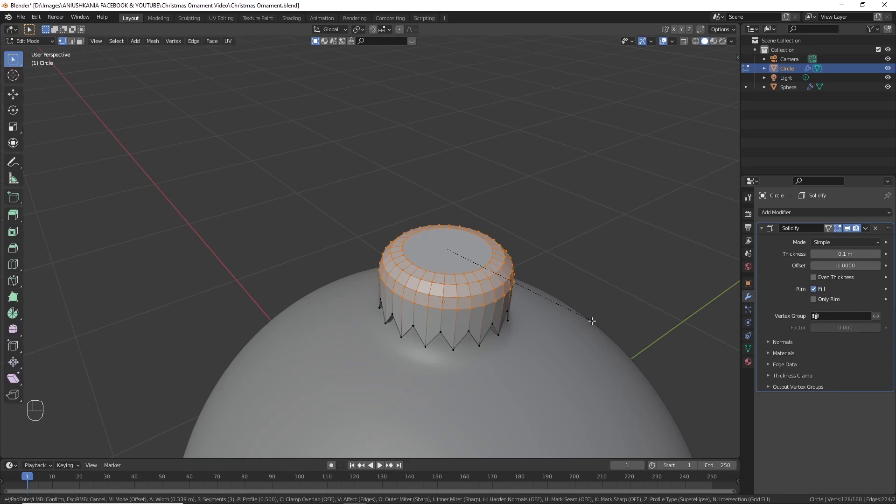
scroll(591, 321, "up", 1)
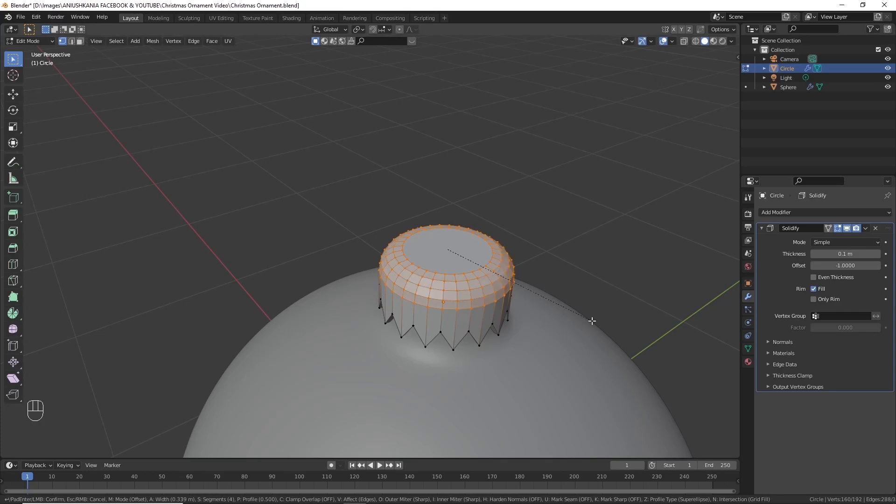
left_click(592, 321)
scroll(516, 316, "down", 2)
Step: Apply Shade Smooth to the cap and enable Auto Smooth at 30°
key("Tab")
right_click(429, 264)
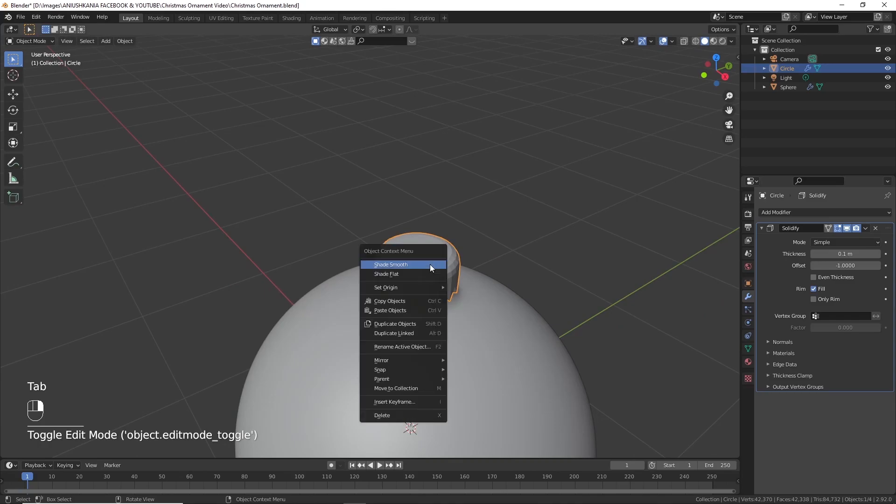
left_click(430, 264)
mouse_move(453, 278)
middle_mouse_down()
mouse_move(506, 329)
mouse_move(501, 320)
middle_mouse_up()
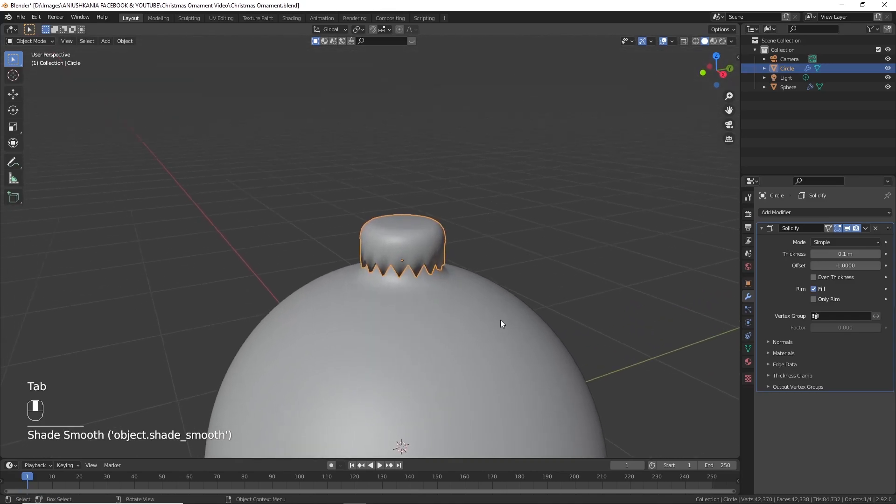
left_click(748, 349)
left_click(775, 373)
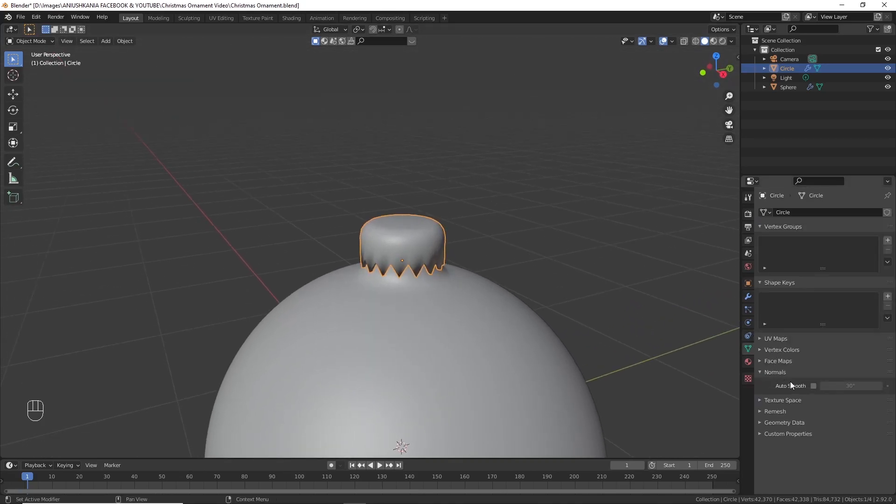
left_click(814, 386)
scroll(462, 294, "up", 5)
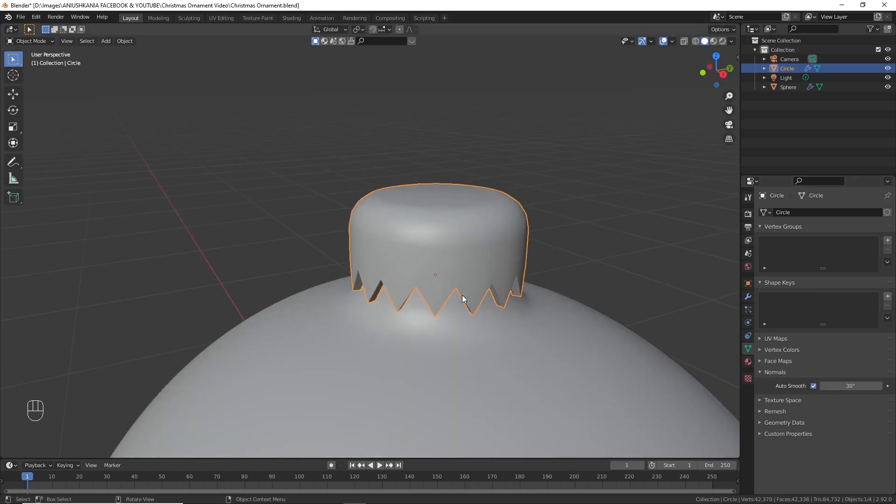
Step: Stretch the cap along Z by a factor of about 1.08
middle_click_drag(456, 290, 529, 333)
key("Tab")
key("Tab")
key("s")
key("z")
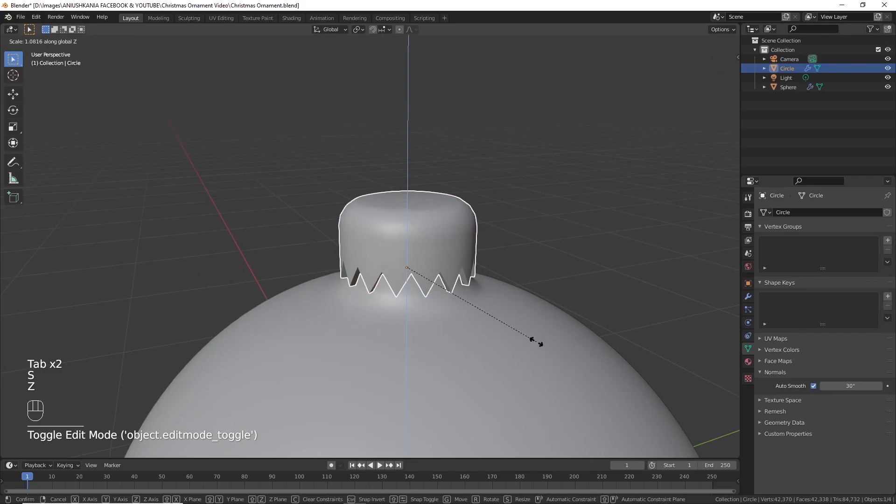
left_click(538, 343)
Step: Select an upper zigzag vertex in the cap's mesh, view it from the right in orthographic projection, and save the file
key("Tab")
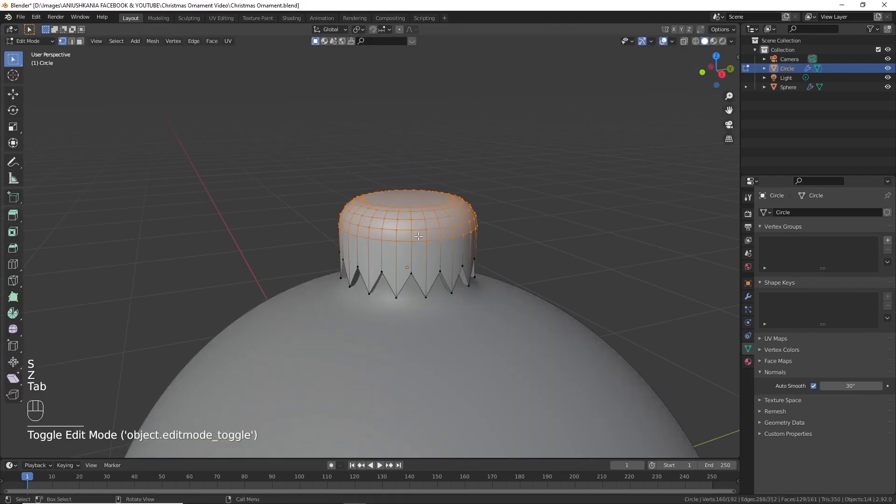
left_click(407, 267)
left_click(411, 273, "alt")
left_click(434, 277)
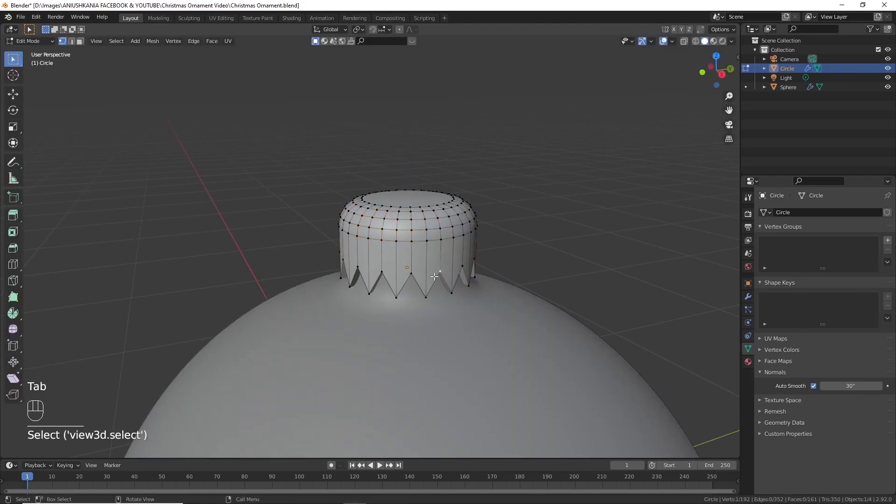
key("KP_3")
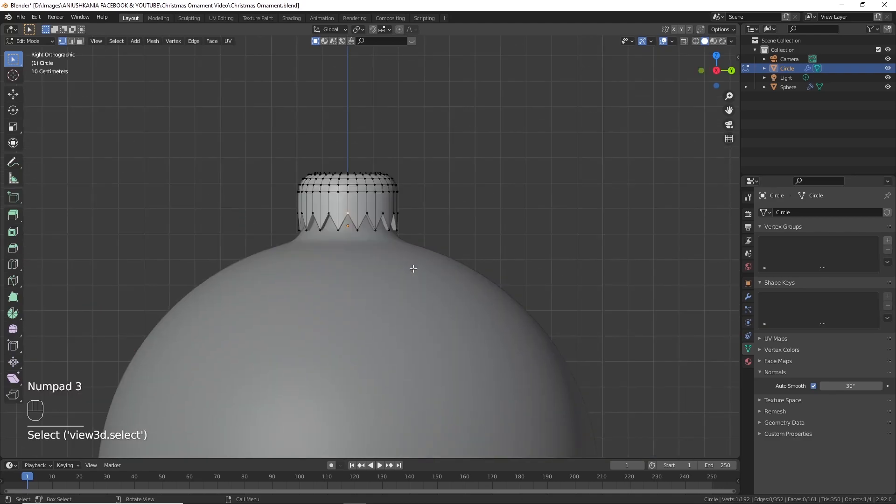
key("ctrl+s")
Step: Select all the upper zigzag vertices of the cap in wireframe and raise them about 0.03 m along Z
key("z")
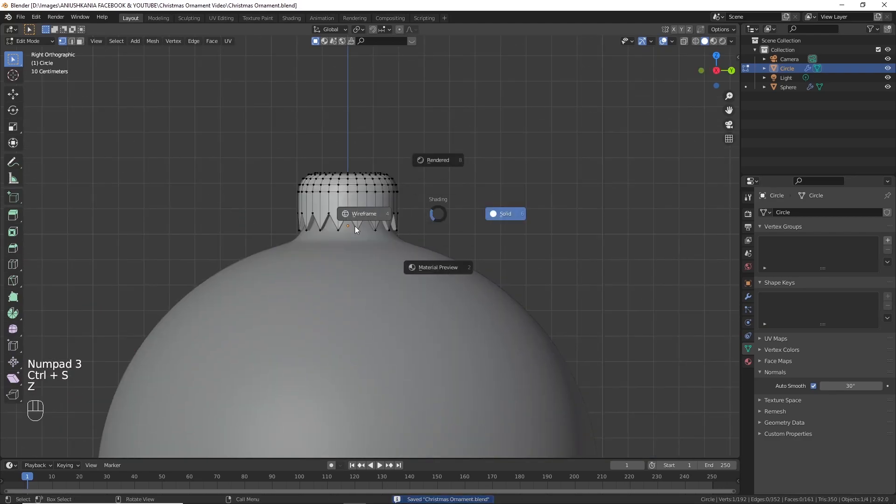
left_click(251, 223)
left_click_drag(273, 200, 412, 224)
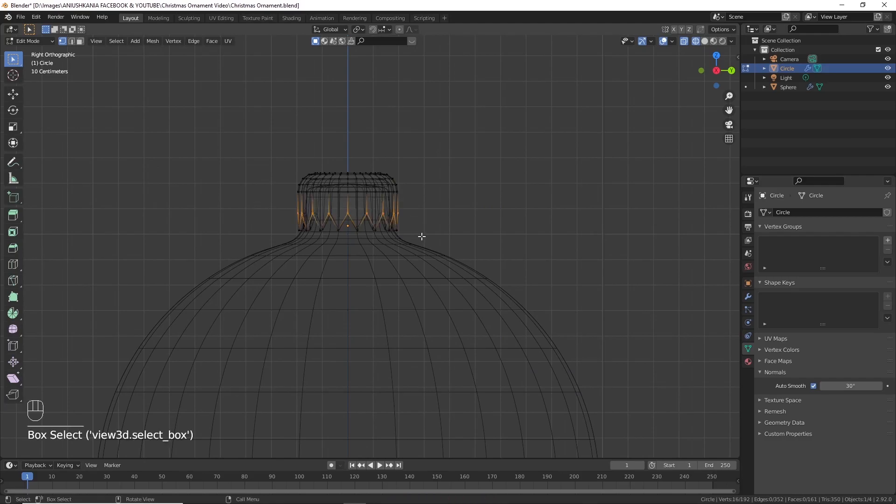
key("g")
key("z")
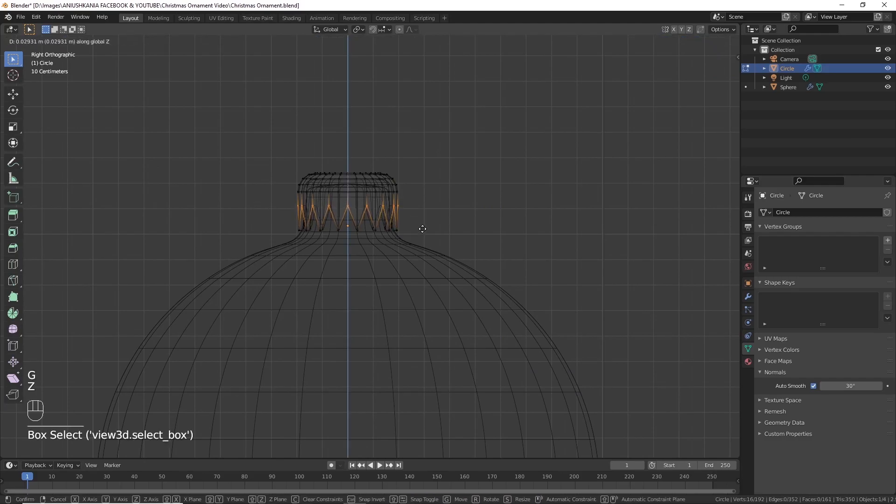
left_click(422, 228)
key("z")
left_click(473, 259)
Step: Fine-tune the height of the selected zigzag vertices along Z and return to Object Mode
mouse_move(483, 291)
middle_mouse_down()
mouse_move(504, 307)
mouse_move(534, 307)
mouse_move(516, 295)
middle_mouse_up()
key("g")
key("z")
left_click(526, 306)
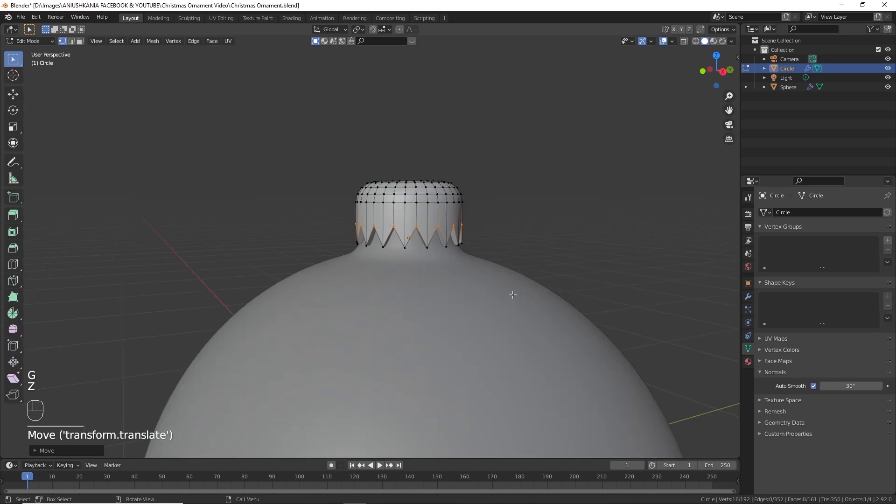
key("Tab")
Step: Add a torus at the world origin with 20 major segments and 12 minor segments
mouse_move(426, 296)
middle_mouse_down()
mouse_move(320, 296)
mouse_move(422, 321)
mouse_move(471, 301)
mouse_move(431, 282)
mouse_move(420, 288)
middle_mouse_up()
scroll(471, 301, "up", 5)
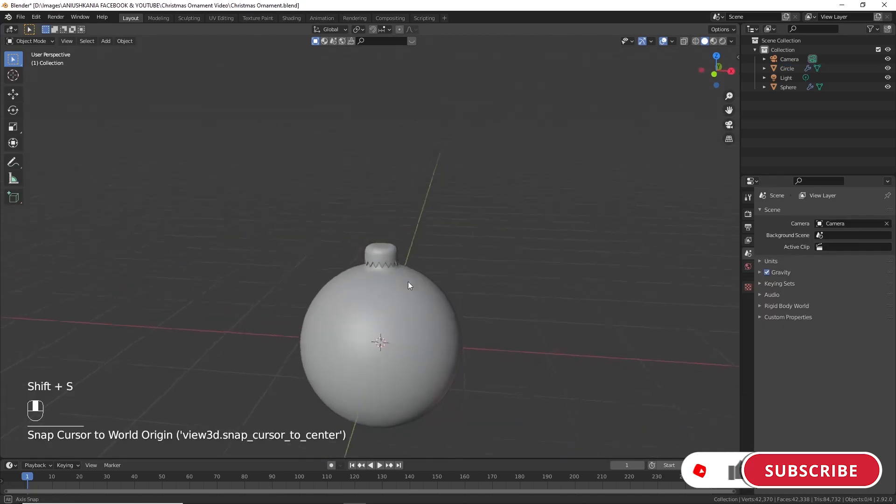
middle_click_drag(408, 281, 413, 276)
key("shift+a")
mouse_move(414, 276)
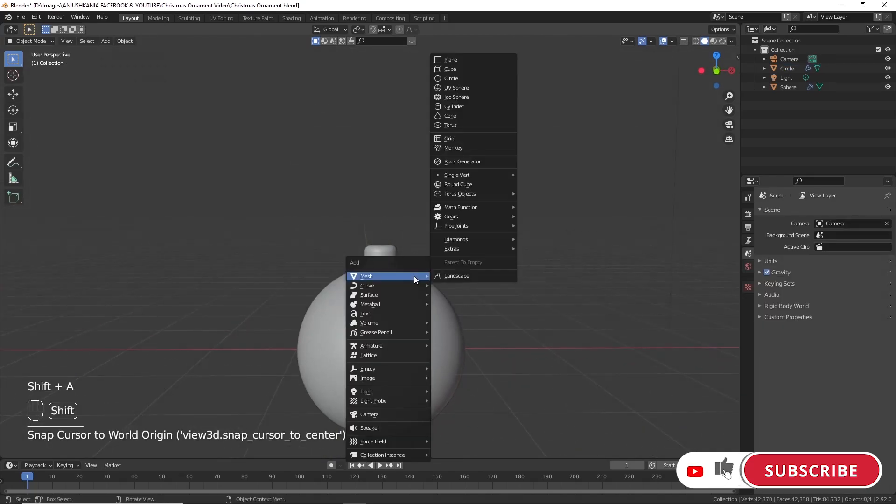
left_click(478, 123)
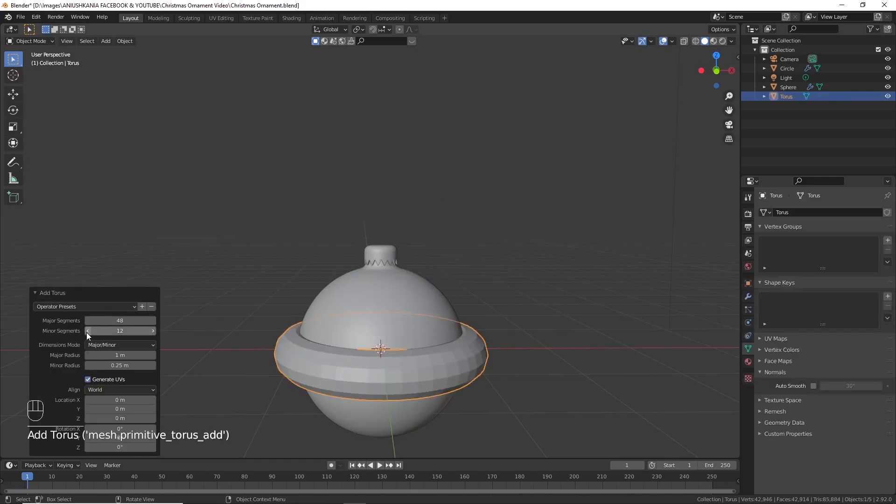
left_click_drag(122, 320, 115, 322)
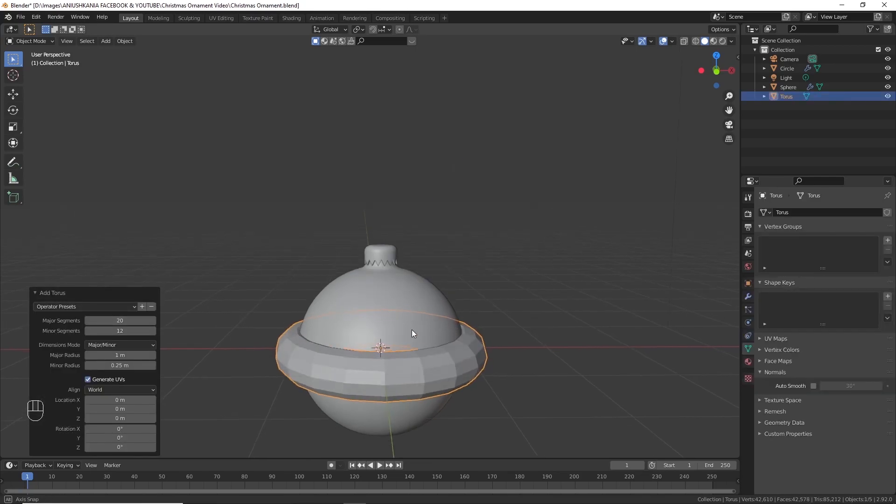
Step: Raise the torus about 2.24 m along Z above the ornament and rotate it 90° about X
middle_click_drag(412, 327, 412, 362)
key("g")
key("z")
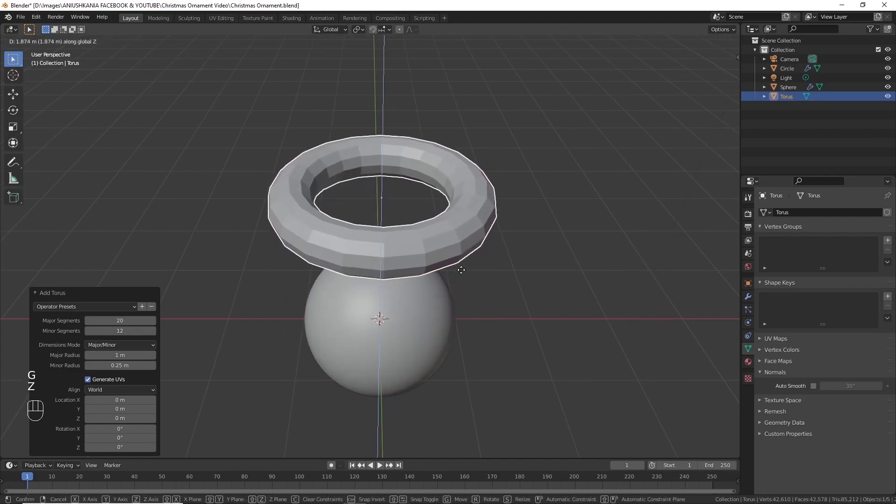
left_click(462, 247)
key("r")
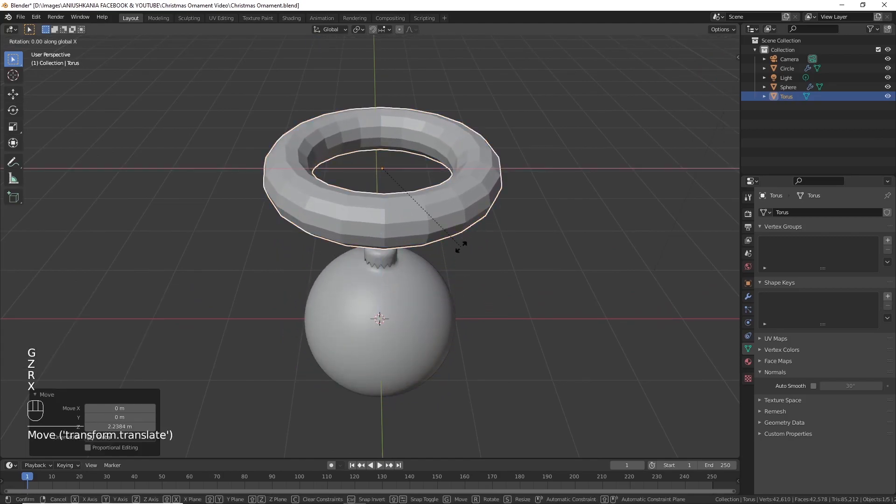
key("x")
key("KP_9")
key("KP_0")
key("Return")
Step: Select the lower half of the torus in front wireframe view and delete its vertices
key("KP_1")
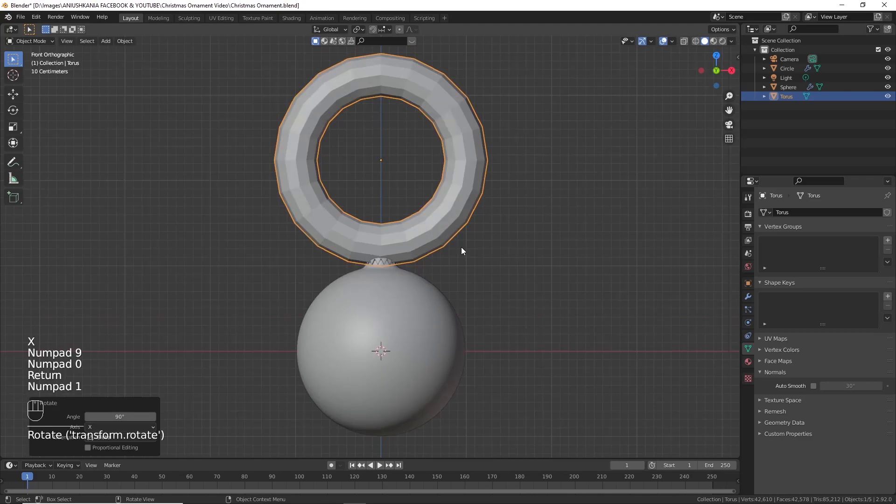
key("Tab")
key("z")
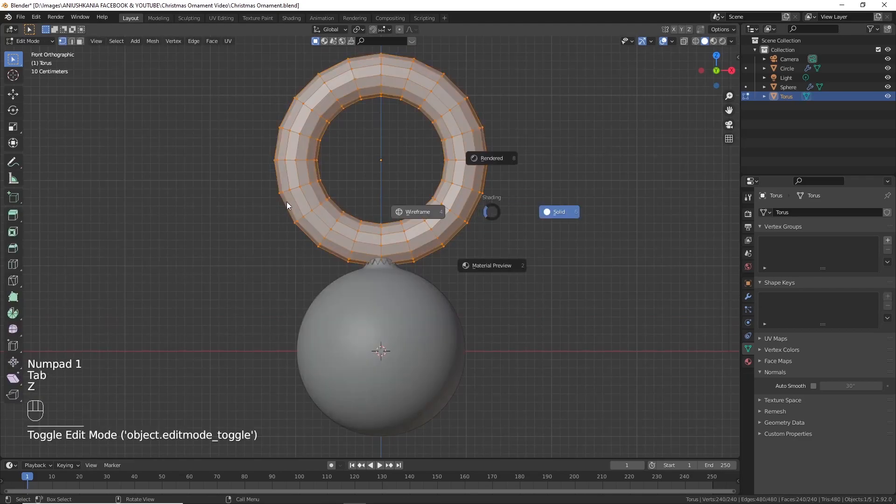
left_click(416, 236)
left_click_drag(560, 288, 159, 173)
key("x")
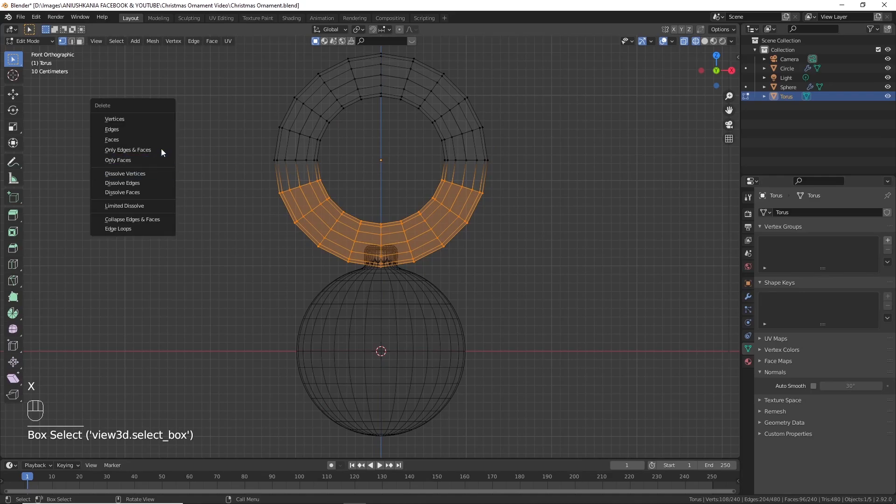
left_click(149, 123)
Step: Fill both open ends of the half torus with faces and return to Object Mode
scroll(365, 156, "up", 2)
middle_click_drag(367, 179, 397, 309, "shift")
scroll(410, 354, "up", 2)
left_click(286, 294)
left_click(283, 292, "alt")
key("f")
left_click(688, 291, "alt")
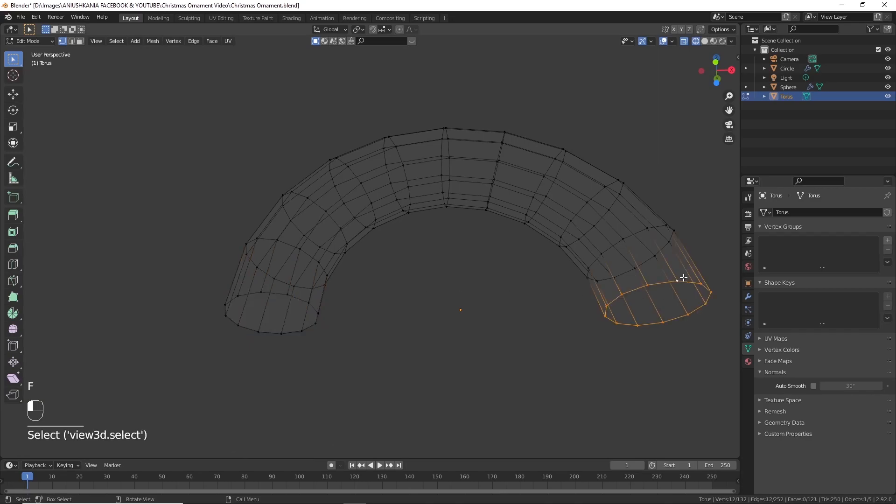
key("f")
scroll(586, 327, "down", 4)
key("Tab")
Step: Switch back to solid shading and scale the half torus uniformly to about 0.141
mouse_move(503, 299)
middle_mouse_down()
mouse_move(505, 335)
mouse_move(409, 366)
middle_mouse_up()
key("z")
middle_click_drag(578, 366, 547, 362)
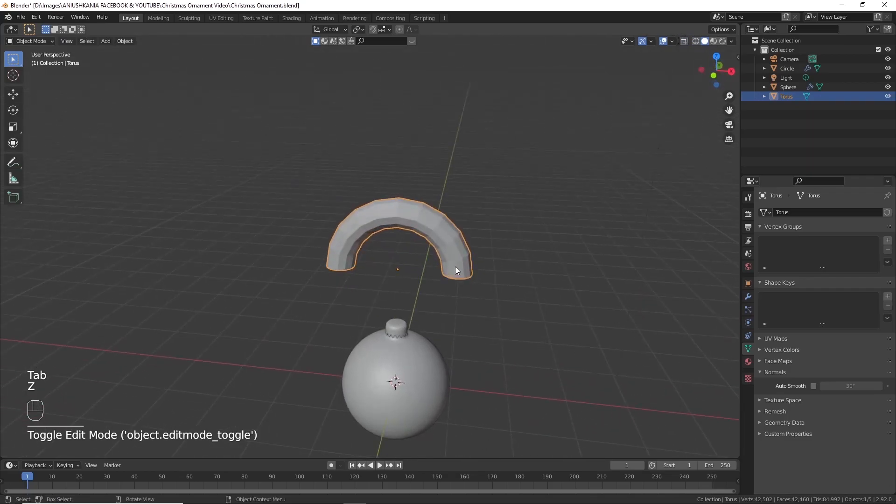
scroll(571, 361, "up", 2)
key("x")
key("Escape")
key("s")
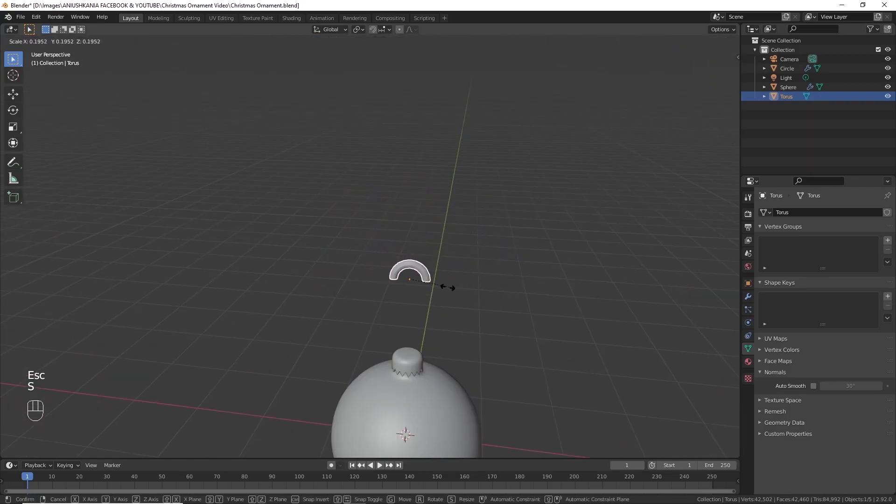
left_click(440, 290)
Step: Lower the half torus about 0.84 m along Z toward the cap
scroll(447, 333, "down", 1)
key("g")
key("z")
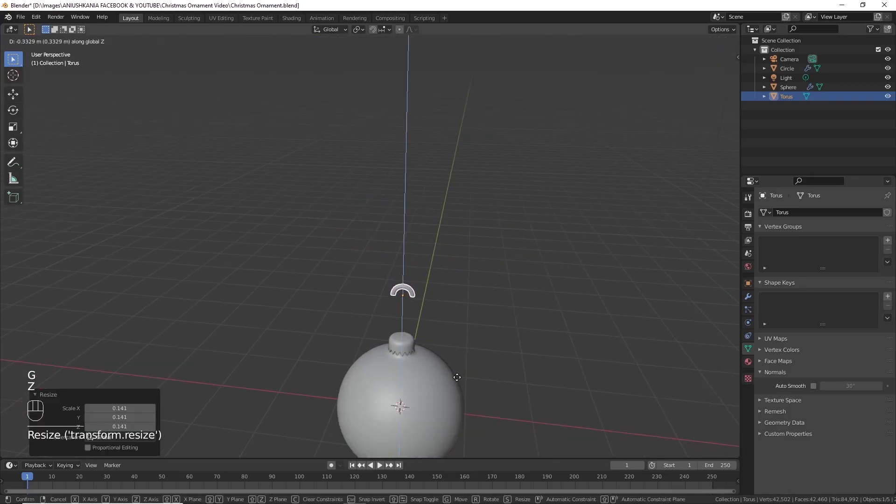
left_click(462, 400)
key("KP_Decimal")
scroll(461, 401, "down", 3)
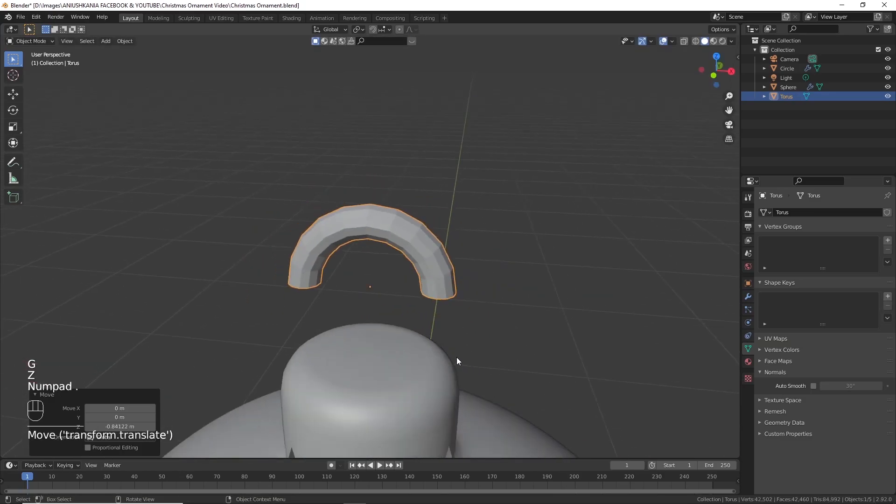
Step: Lower the half torus another 0.17 m or so along Z onto the top of the cap
middle_click_drag(457, 358, 469, 313)
key("Tab")
key("Escape")
key("g")
key("z")
left_click(475, 380)
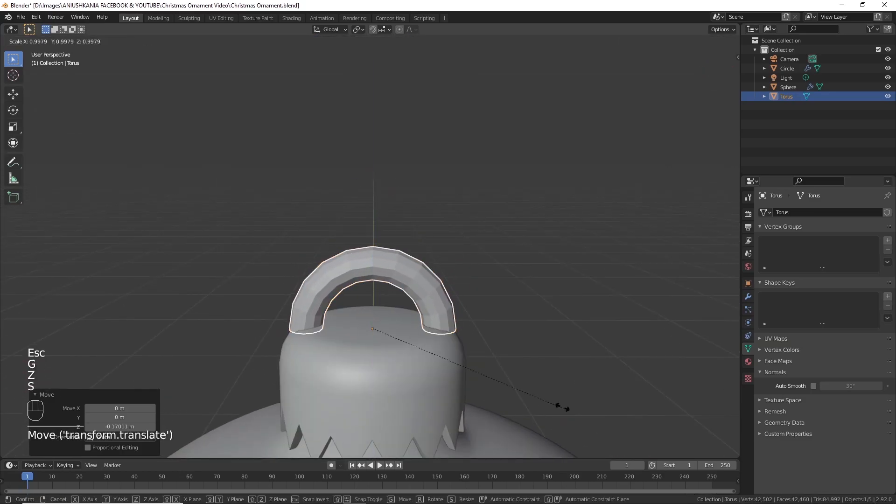
Step: Scale the half torus uniformly to about 0.678 and raise it about 0.008 m along Z
key("s")
left_click(505, 379)
key("g")
key("z")
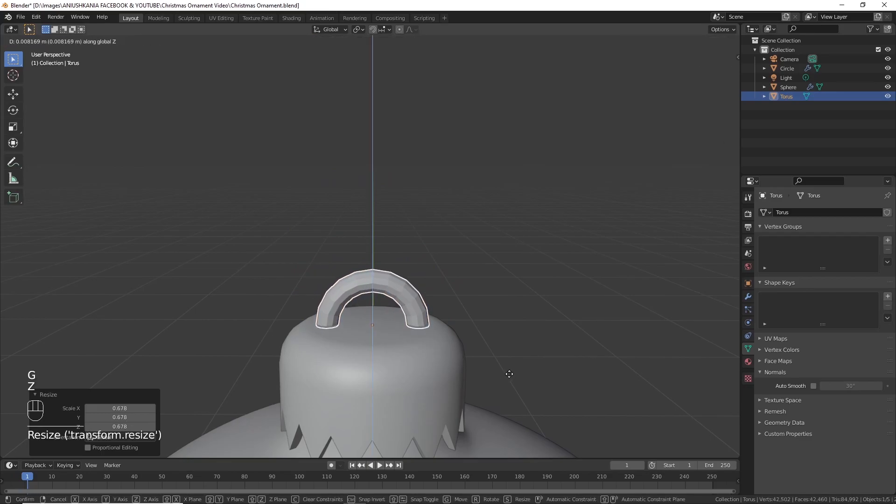
left_click(510, 374)
Step: Apply Shade Smooth to the half torus and enable Auto Smooth at 30°
right_click(396, 297)
left_click(395, 297)
left_click(813, 386)
mouse_move(448, 327)
middle_mouse_down()
mouse_move(438, 322)
mouse_move(444, 329)
middle_mouse_up()
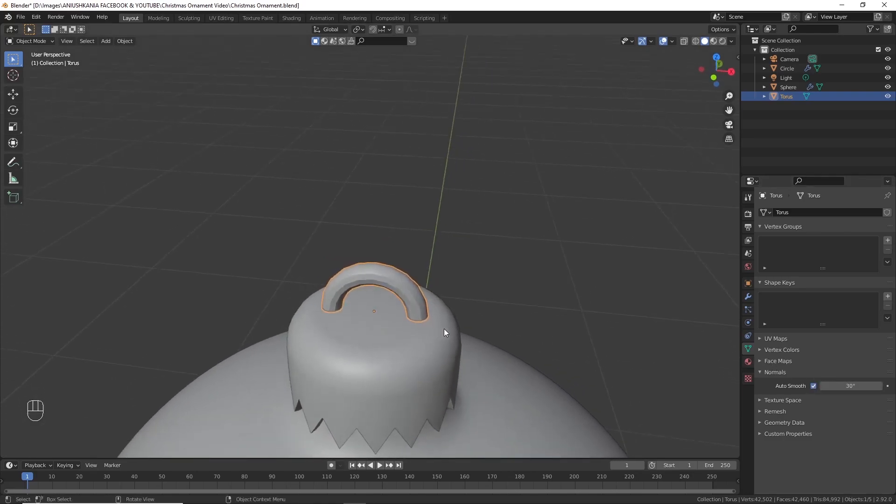
Step: Give the half torus a Subdivision Surface at level 3
key("ctrl+1")
key("ctrl+2")
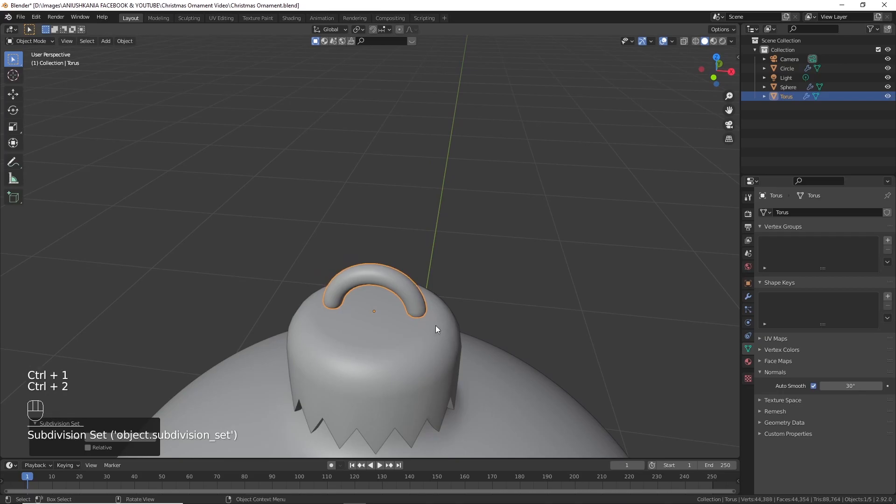
key("ctrl+3")
middle_click_drag(436, 325, 438, 253, "ctrl")
scroll(439, 253, "up", 4)
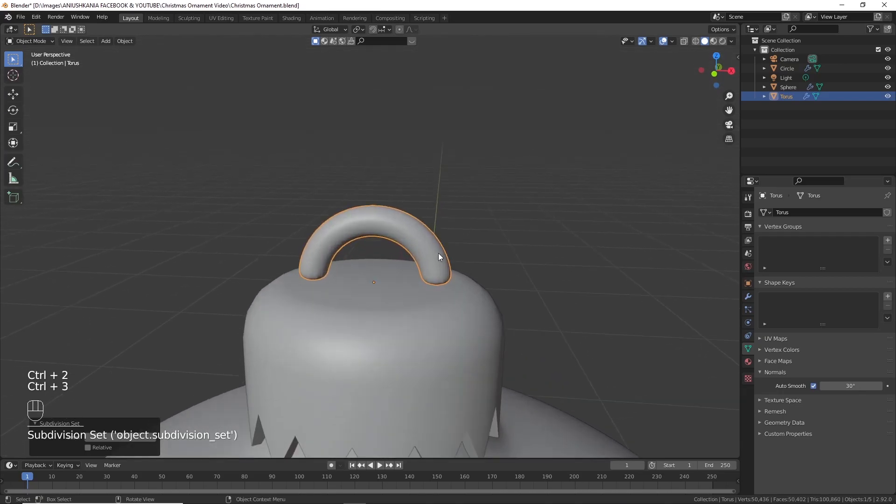
Step: Add an edge loop near each end of the half torus, sliding both loops all the way down to the open ends
key("Tab")
key("ctrl+r")
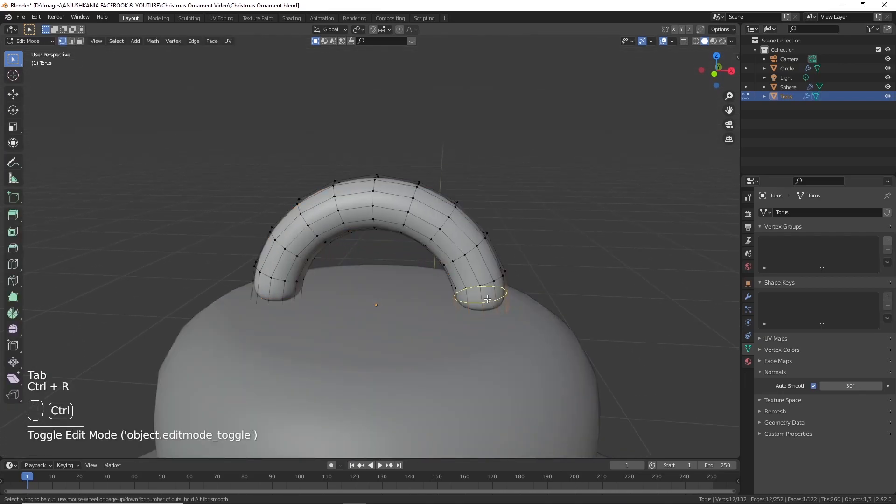
left_click(488, 309)
left_click(488, 329)
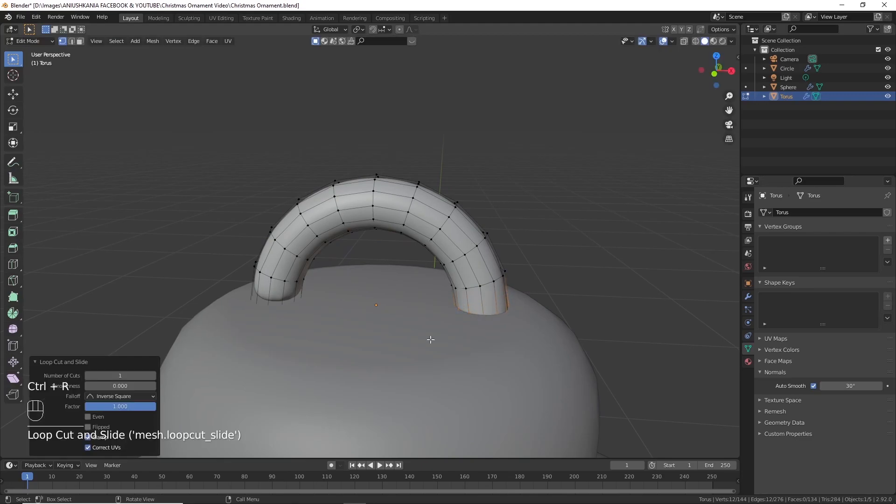
key("ctrl+r")
left_click(281, 288)
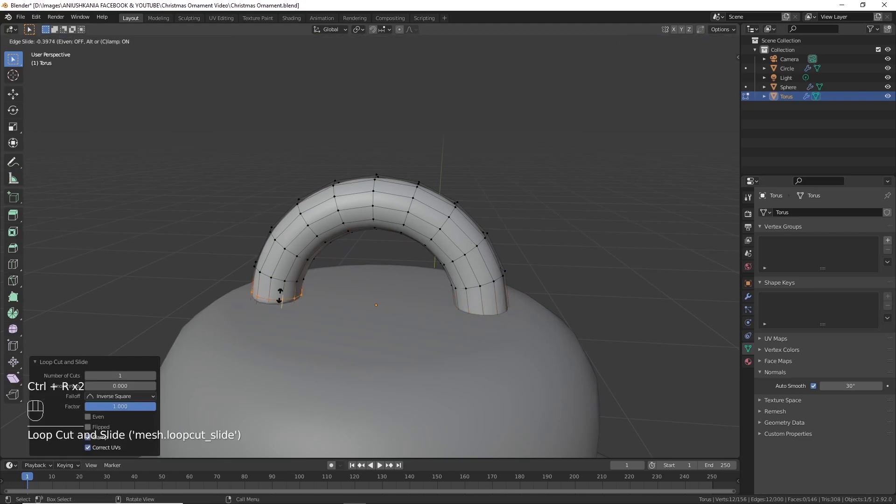
left_click(277, 329)
key("Tab")
Step: Scale the half torus along X to about 0.902
scroll(407, 222, "down", 3)
right_click(407, 212)
left_click(407, 213)
key("s")
key("x")
left_click(505, 360)
scroll(505, 360, "down", 5)
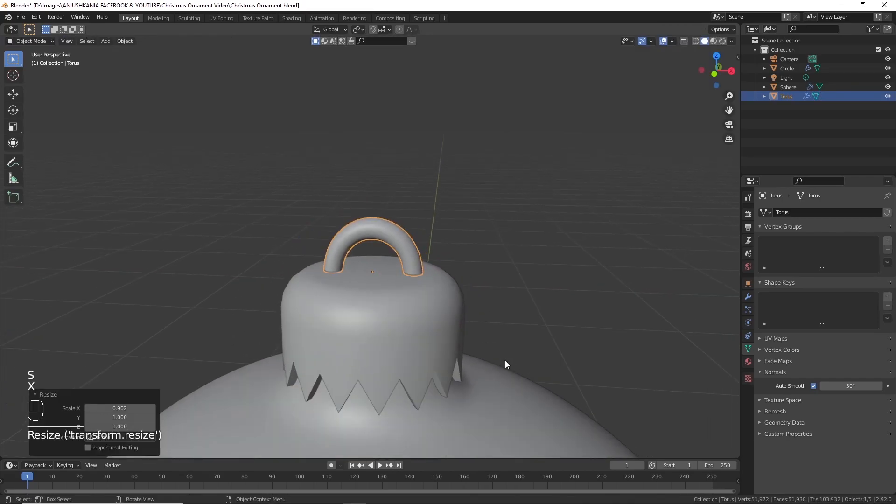
Step: Scale the cap and the half torus together uniformly to about 1.306
scroll(483, 343, "down", 2)
middle_click_drag(480, 335, 493, 281)
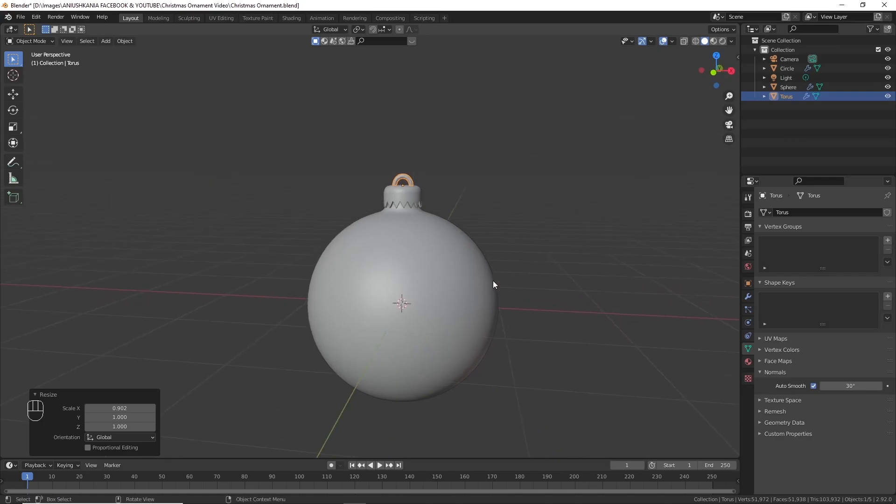
scroll(493, 281, "up", 1)
scroll(493, 281, "down", 1)
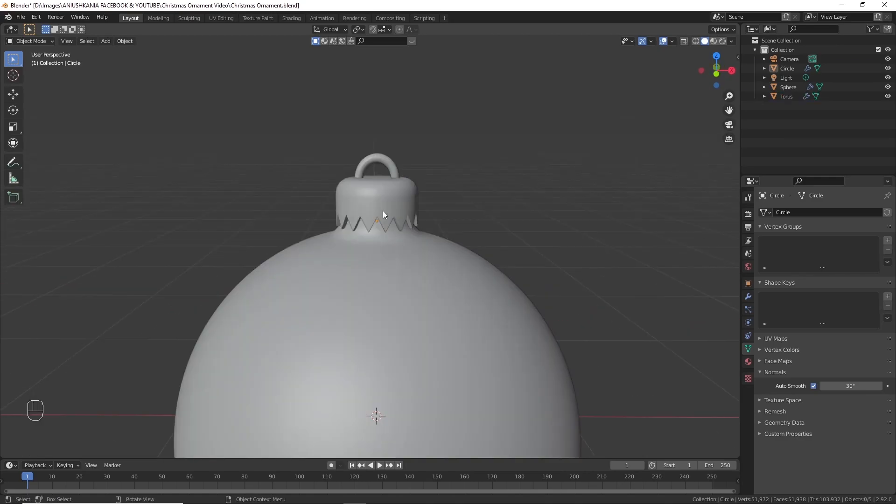
left_click(382, 213)
left_click(382, 162, "shift")
key("s")
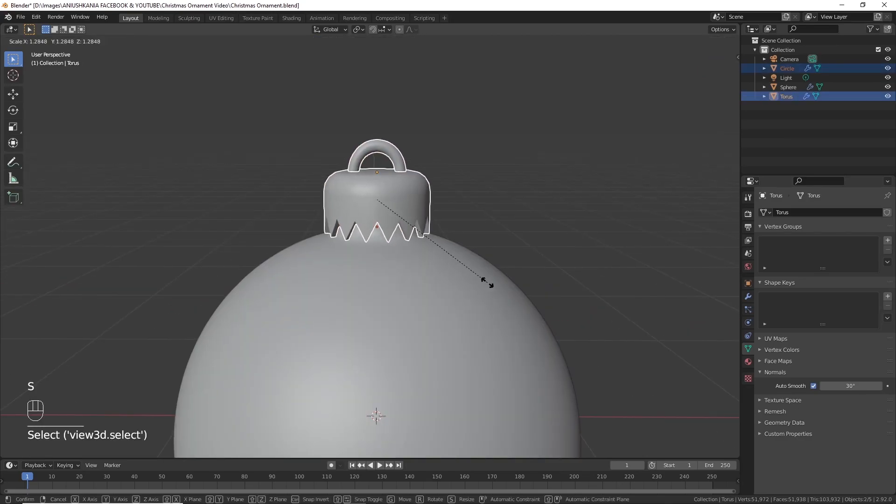
left_click(490, 281)
Step: Apply the half torus's Subdivision modifier
scroll(485, 248, "up", 1)
scroll(484, 248, "down", 3)
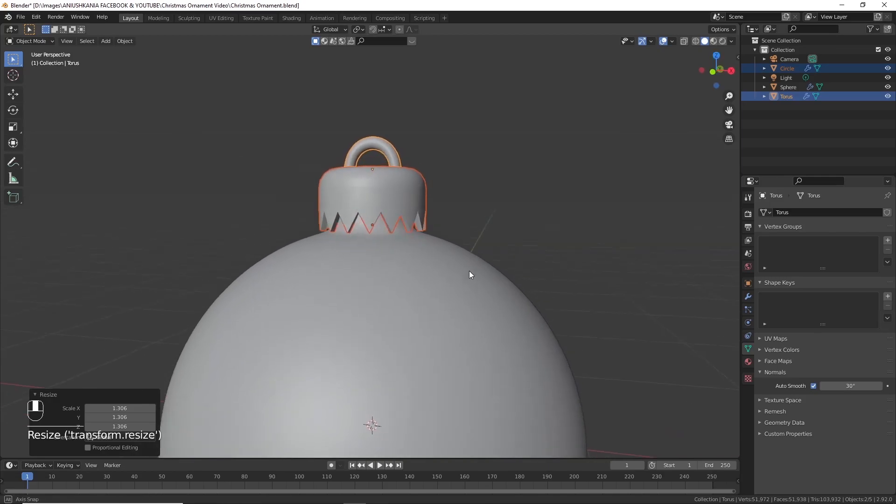
left_click(374, 209)
left_click(749, 296)
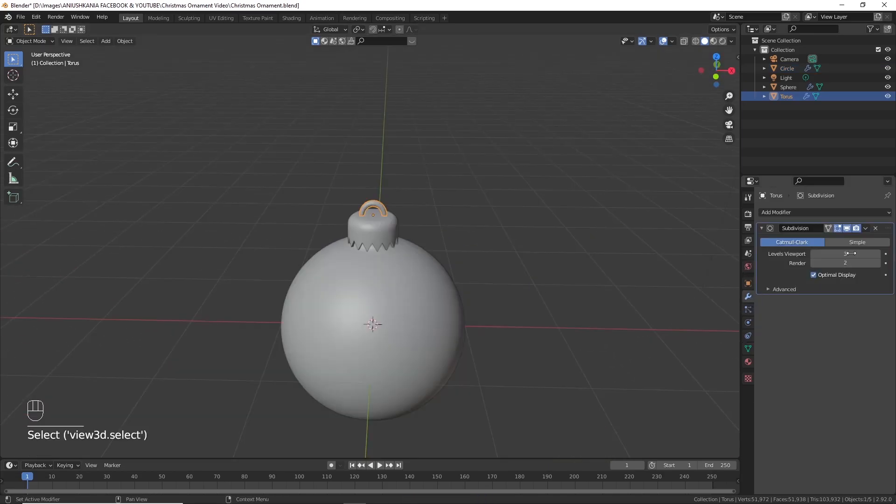
left_click(867, 228)
left_click(865, 240)
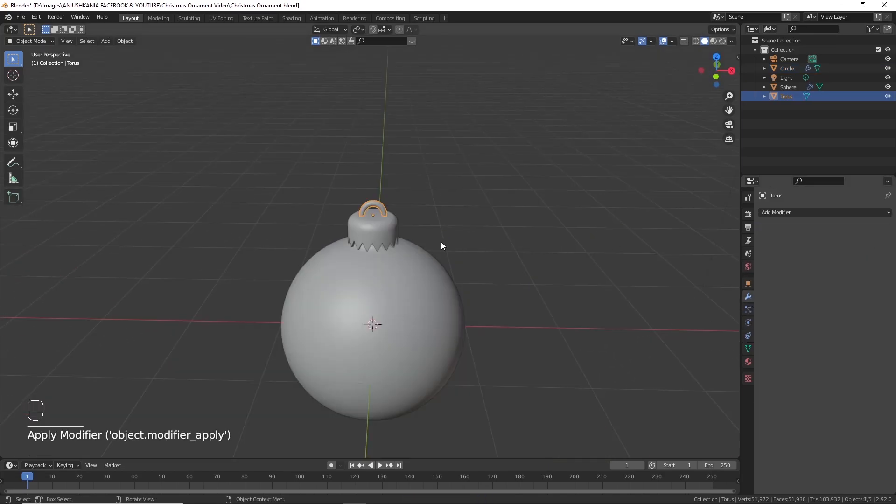
Step: Apply the modifiers on the cap and the bauble, and save the file
left_click(381, 231)
left_click(867, 228)
left_click(866, 237)
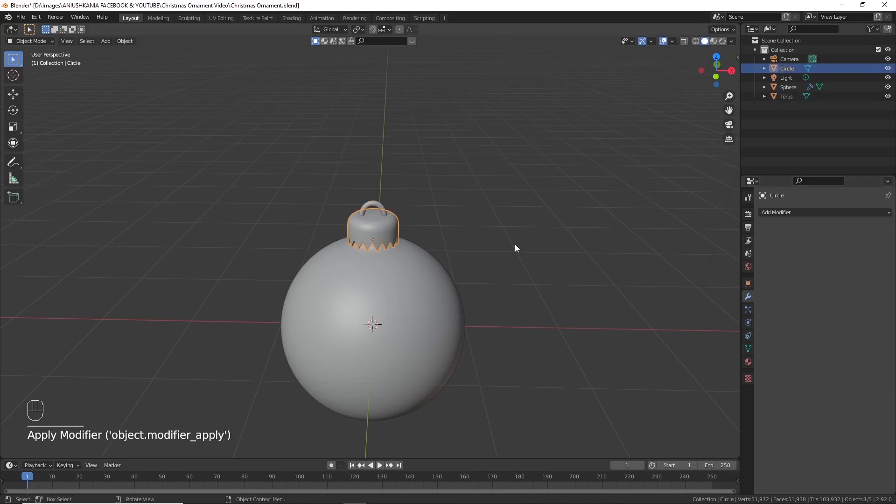
left_click(440, 283)
left_click(866, 228)
left_click(862, 239)
scroll(478, 339, "down", 2)
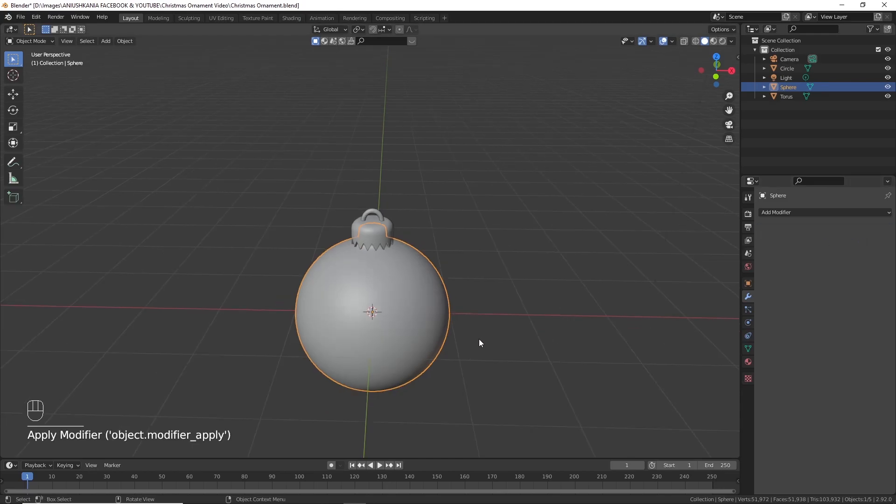
left_click(21, 17)
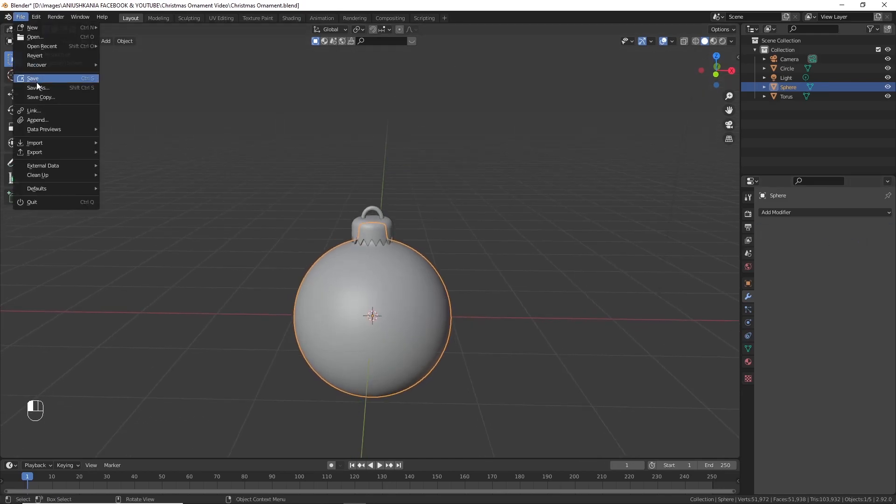
left_click(38, 77)
Step: Mark a UV seam along one vertical edge loop on the front of the cap
scroll(372, 240, "up", 5)
left_click(368, 196)
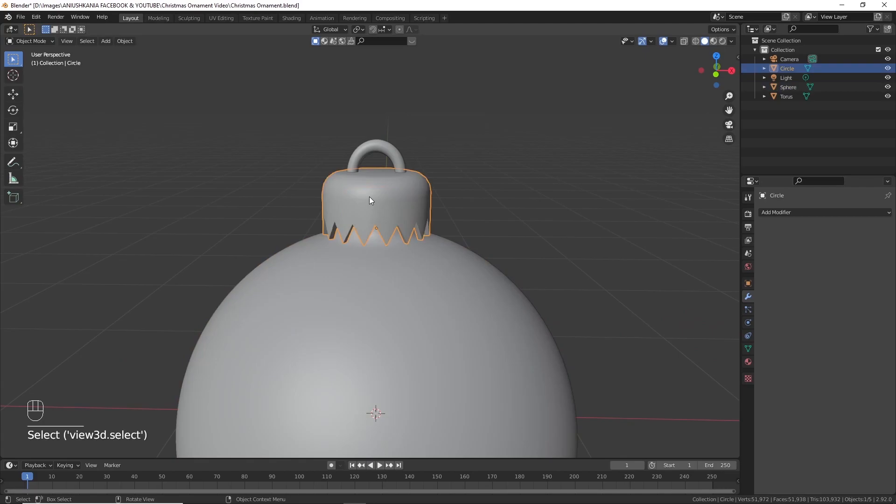
key("Tab")
scroll(378, 199, "up", 3)
left_click(378, 199, "alt")
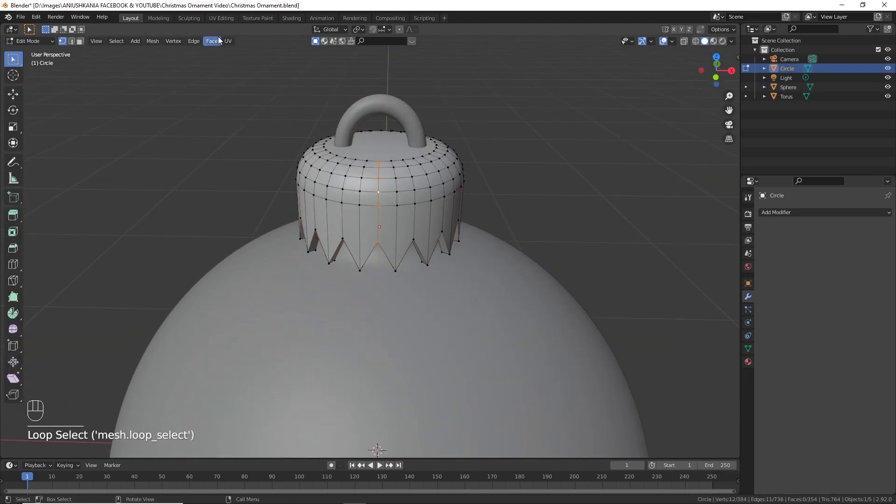
left_click(230, 41)
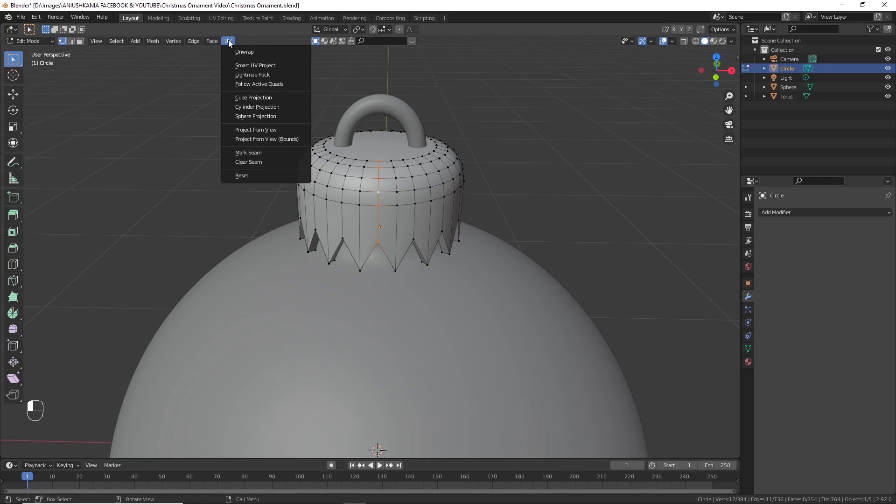
left_click(265, 149)
scroll(360, 251, "down", 2)
scroll(430, 299, "down", 2)
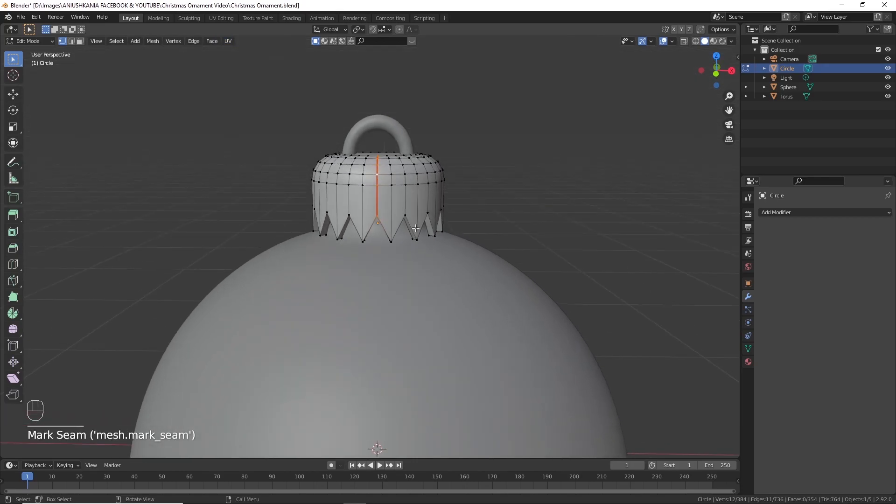
key("Tab")
Step: Create a new material on the cap and name it Ornament Handle Detailed
left_click(397, 172)
left_click(397, 172)
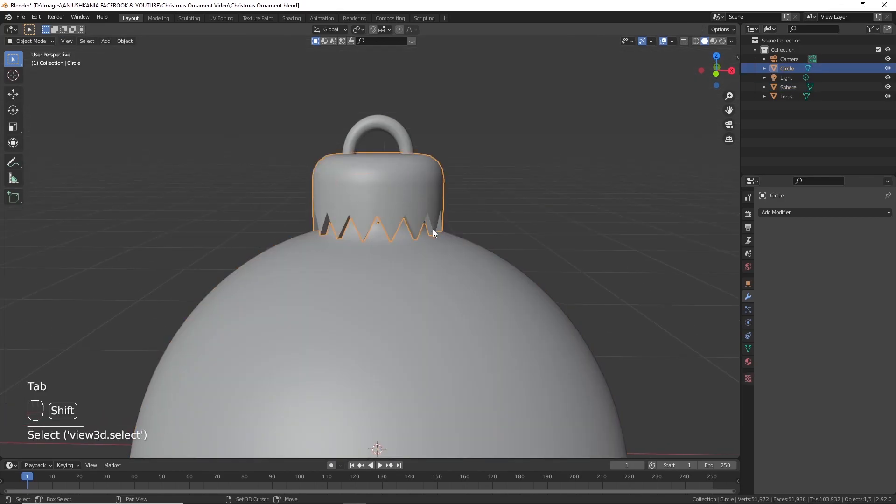
middle_click_drag(433, 228, 438, 289, "shift")
scroll(438, 290, "up", 1)
scroll(438, 289, "up", 2)
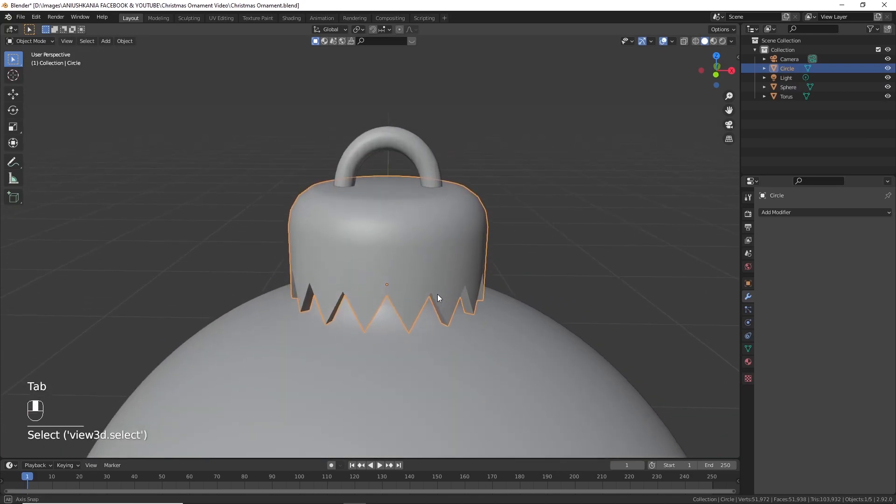
left_click(748, 362)
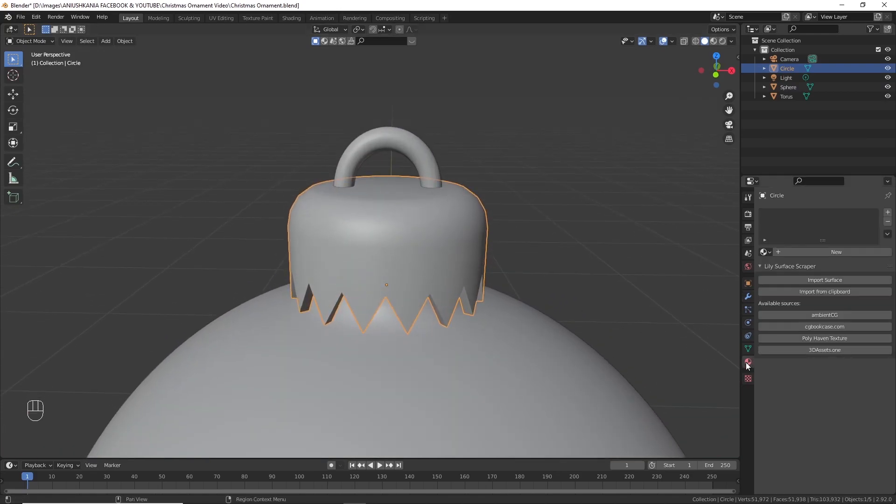
left_click(815, 251)
double_click(814, 251)
type("Orn")
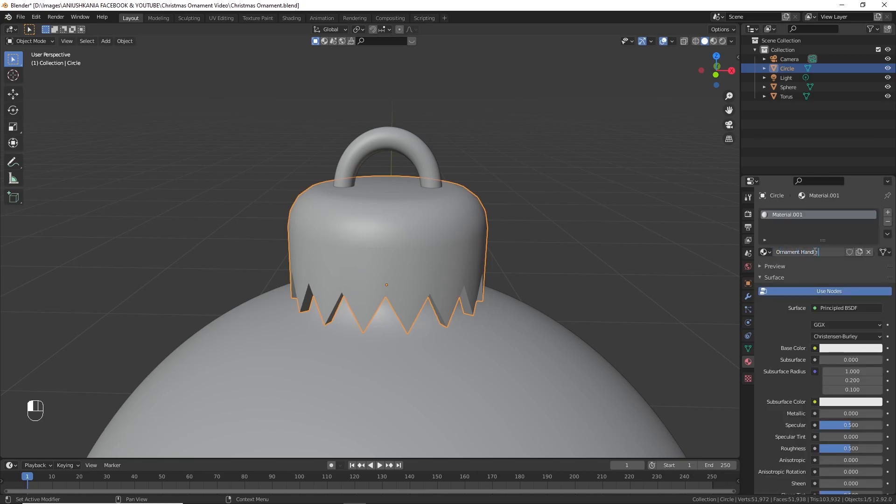
type("ament Handle Detailed")
key("Return")
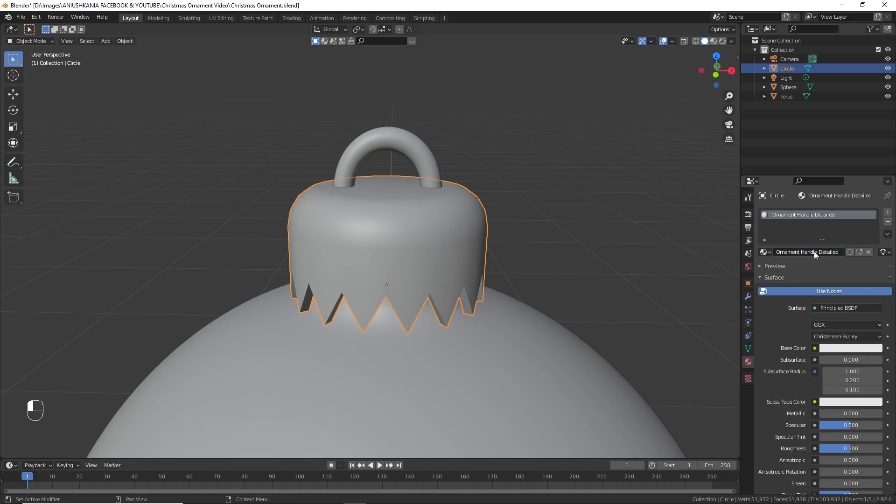
Step: In the UV Editing workspace, select the ring of tall side faces with the zigzag edge on the cap and Unwrap it
left_click(222, 18)
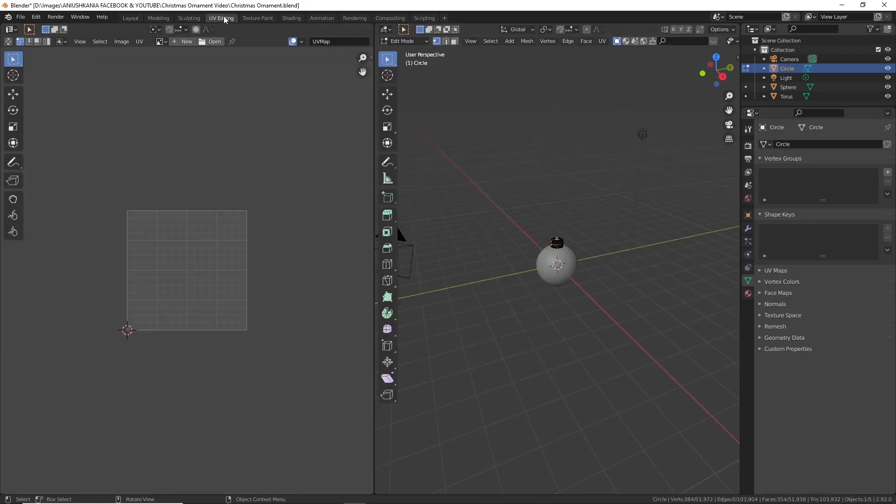
scroll(574, 265, "up", 2)
middle_click_drag(575, 247, 595, 266, "shift")
scroll(607, 290, "up", 2)
key("a")
left_click(583, 240)
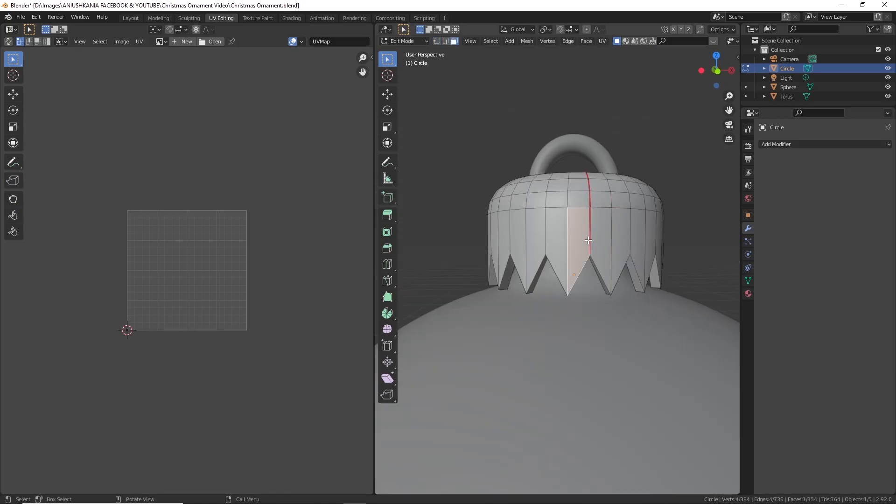
left_click(588, 240, "alt")
key("u")
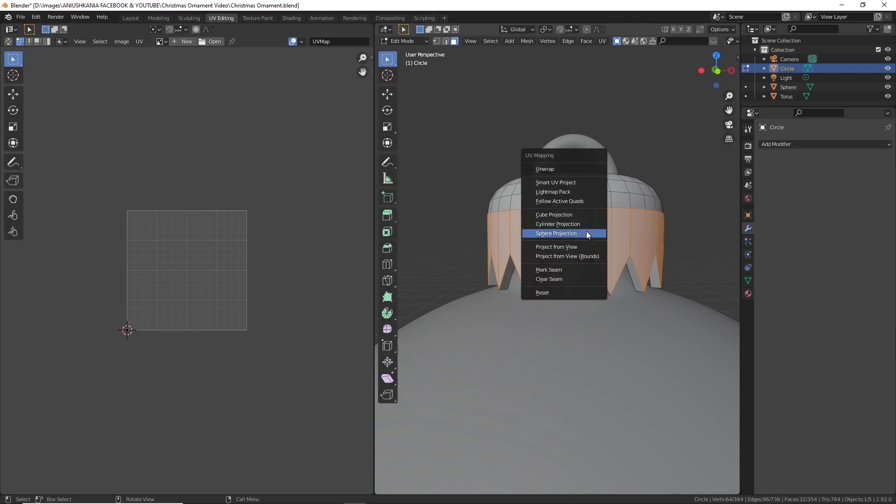
left_click(569, 168)
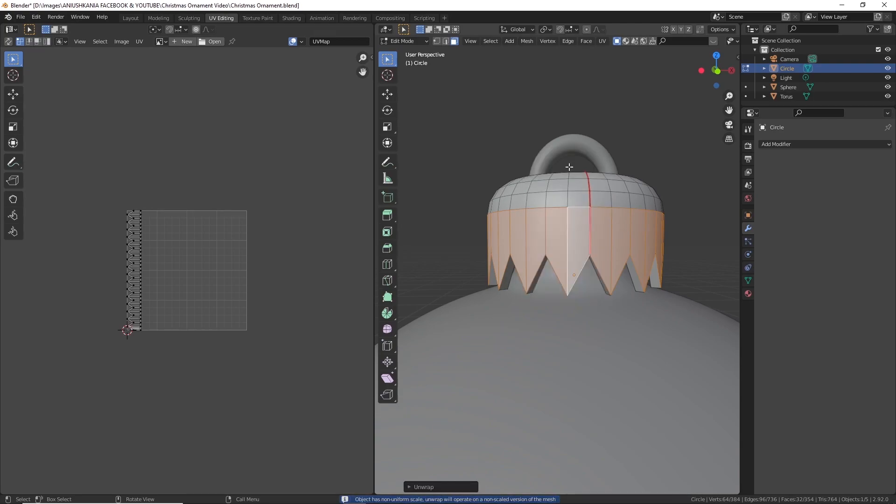
scroll(541, 280, "down", 6)
scroll(543, 305, "up", 3)
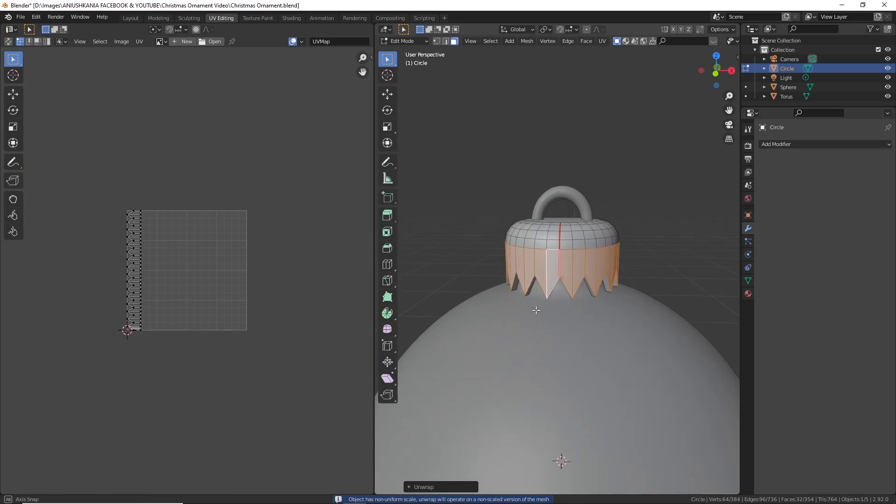
scroll(582, 317, "up", 3)
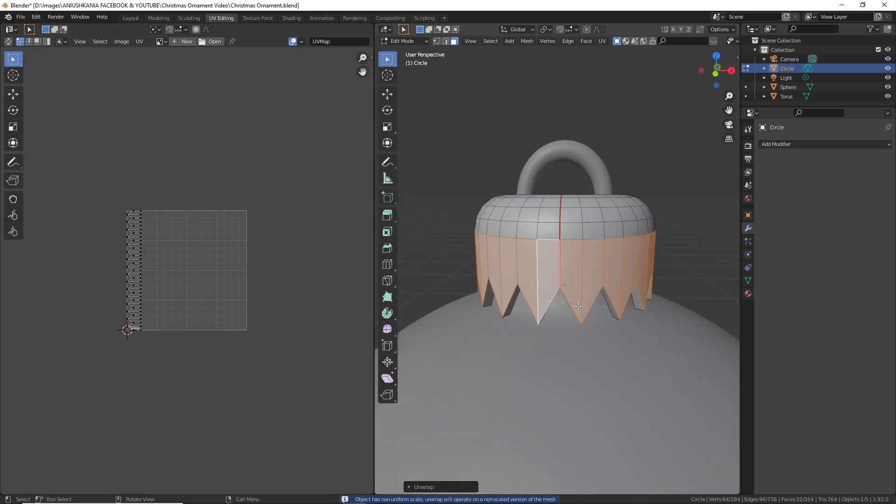
Step: In the Shading workspace, set the cap material's Base Color to a fully saturated orange
left_click(291, 18)
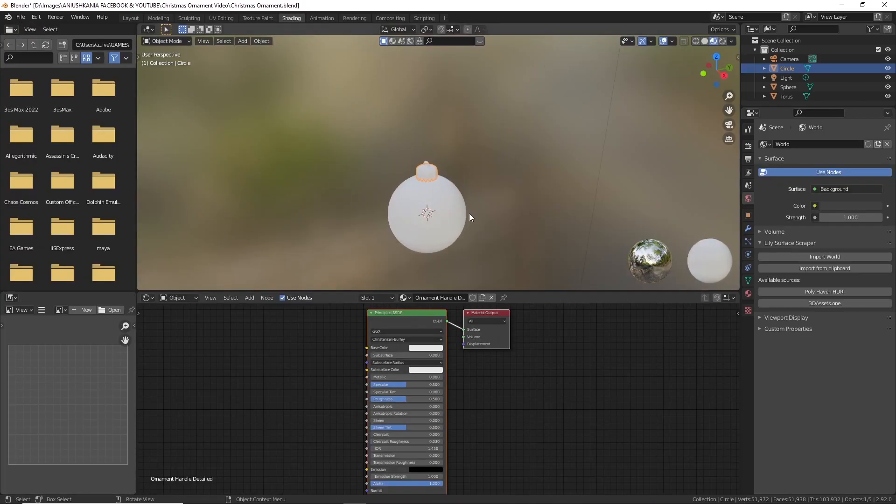
scroll(397, 259, "up", 5)
middle_click_drag(410, 231, 497, 184, "shift")
scroll(436, 192, "up", 2)
key("Home")
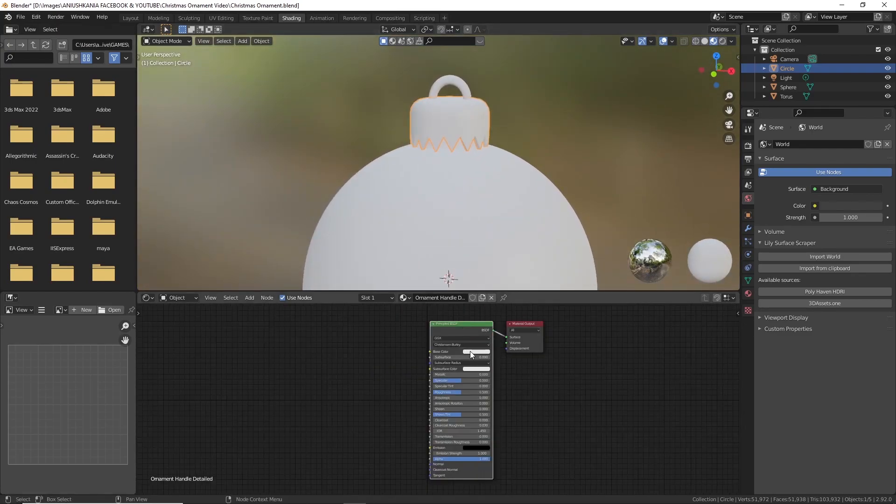
left_click(470, 351)
left_click(478, 304)
left_click_drag(478, 304, 473, 310)
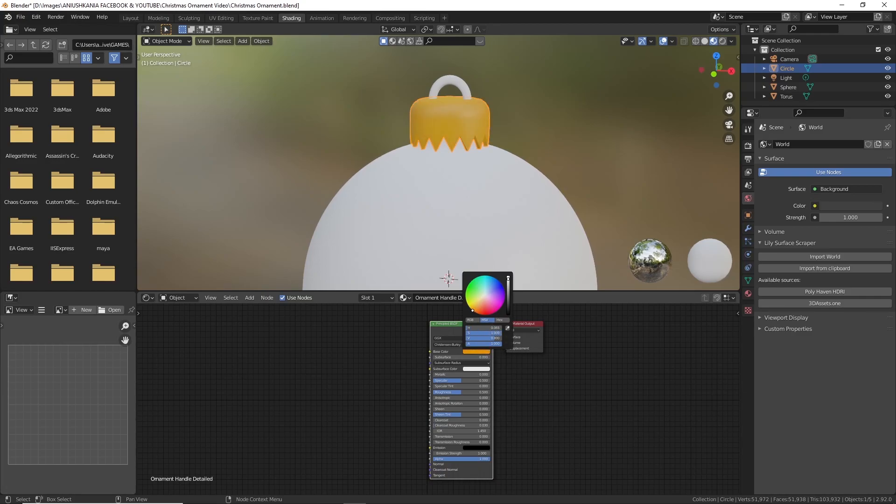
Step: Set the cap material's Metallic value to 1
scroll(448, 122, "up", 4)
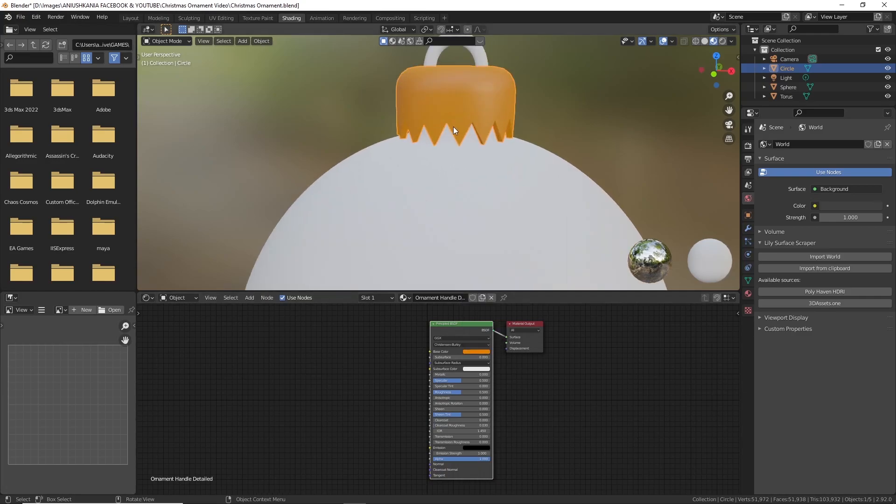
scroll(472, 124, "up", 5)
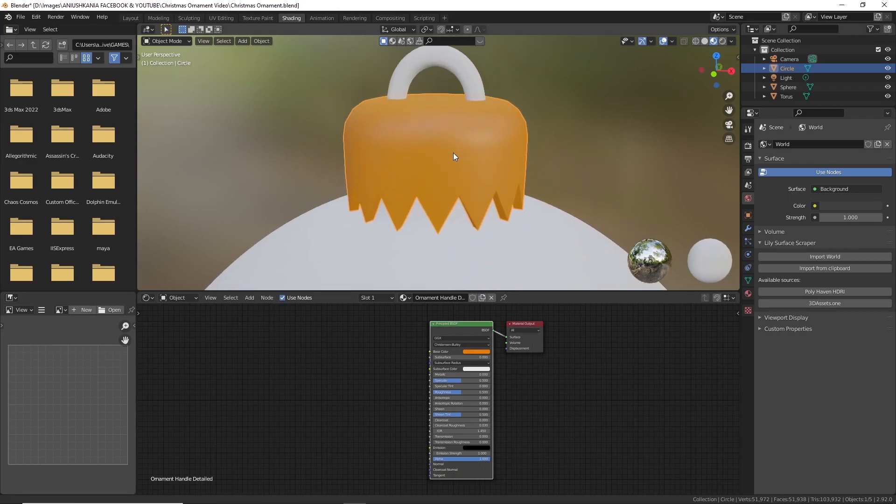
scroll(522, 404, "up", 3)
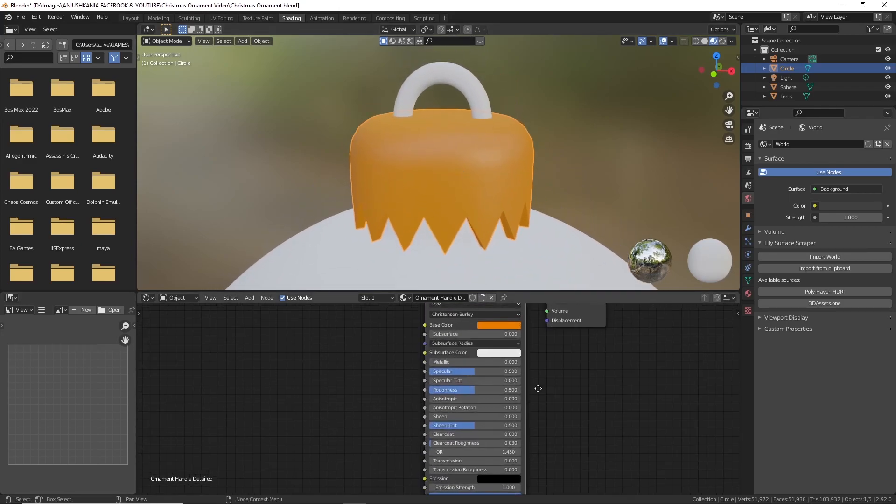
left_click(449, 385)
type("1")
key("Return")
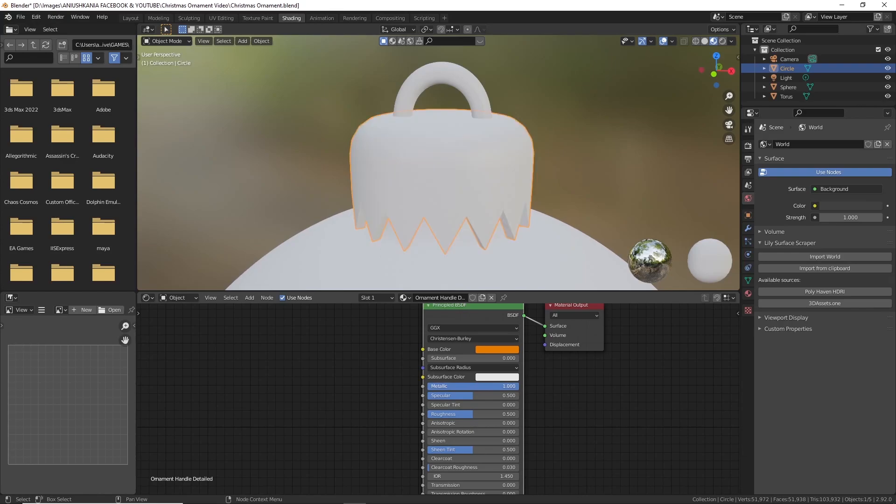
Step: Set the cap material's Specular to 1, Roughness to 0.273 and Base Color to a yellow-orange with hue 0.053 and value 1
left_click_drag(473, 395, 455, 414)
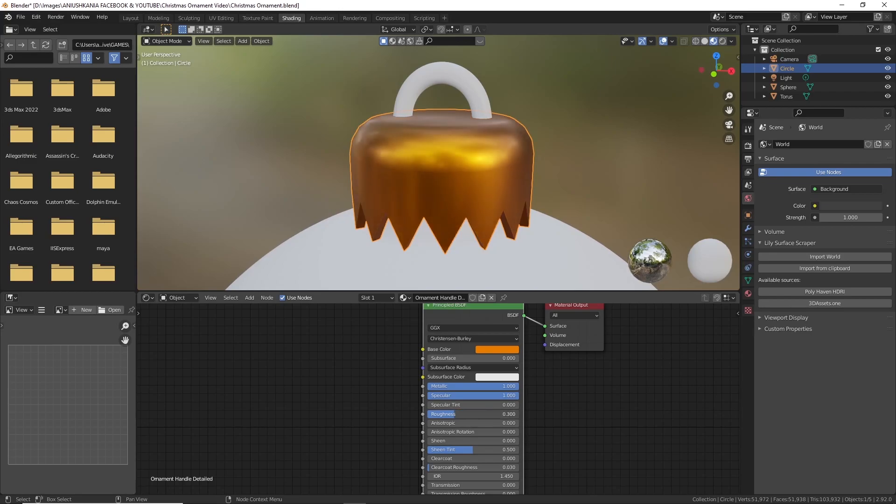
left_click(488, 352)
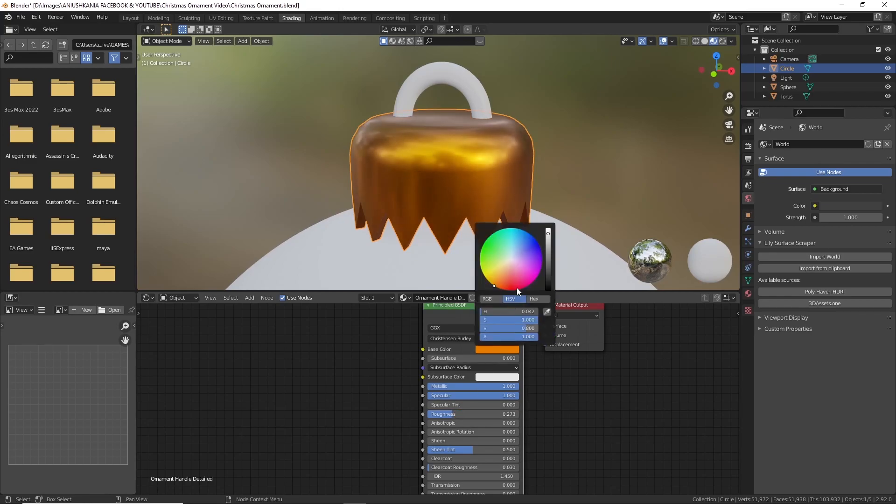
left_click_drag(499, 279, 491, 284)
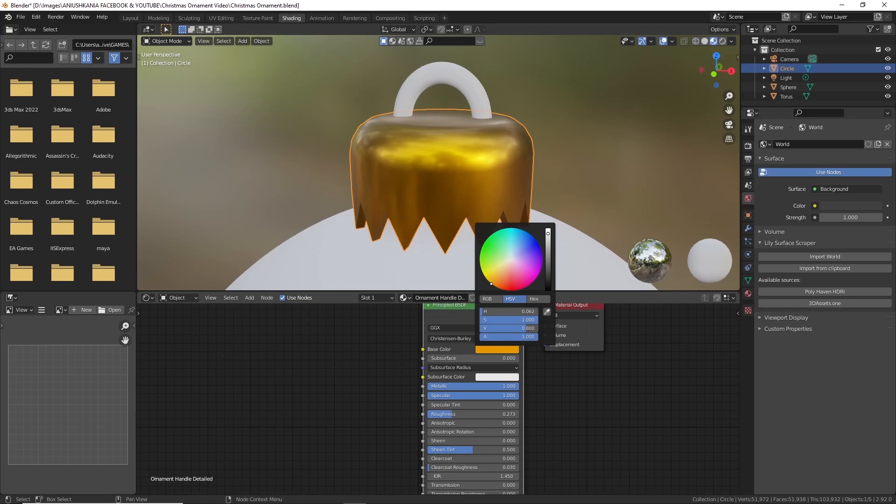
mouse_move(548, 233)
left_mouse_down()
mouse_move(548, 249)
mouse_move(551, 229)
left_mouse_up()
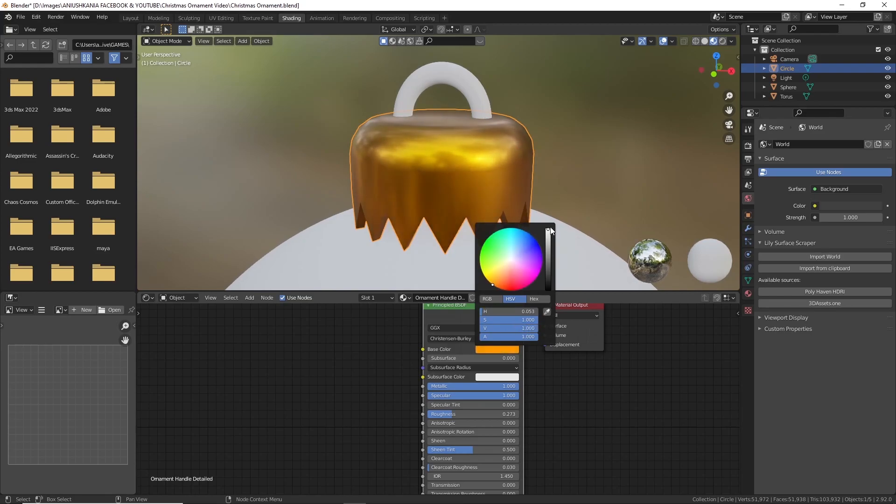
scroll(486, 140, "down", 4)
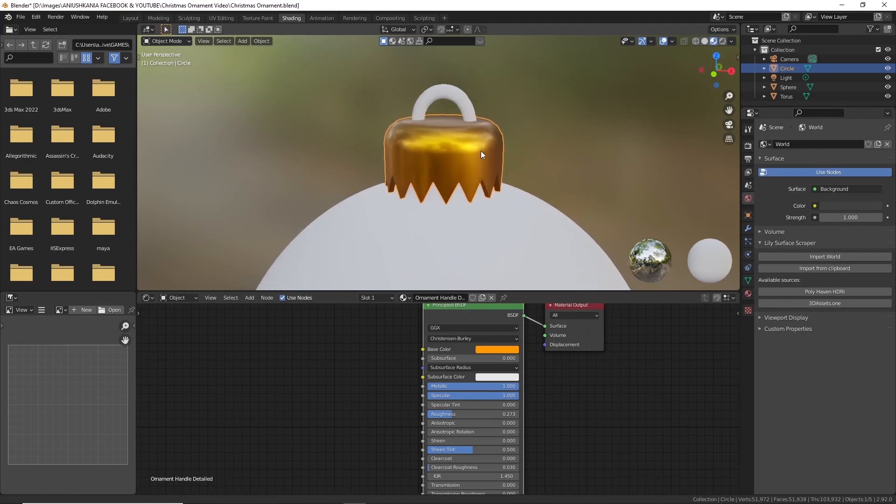
scroll(345, 423, "down", 2)
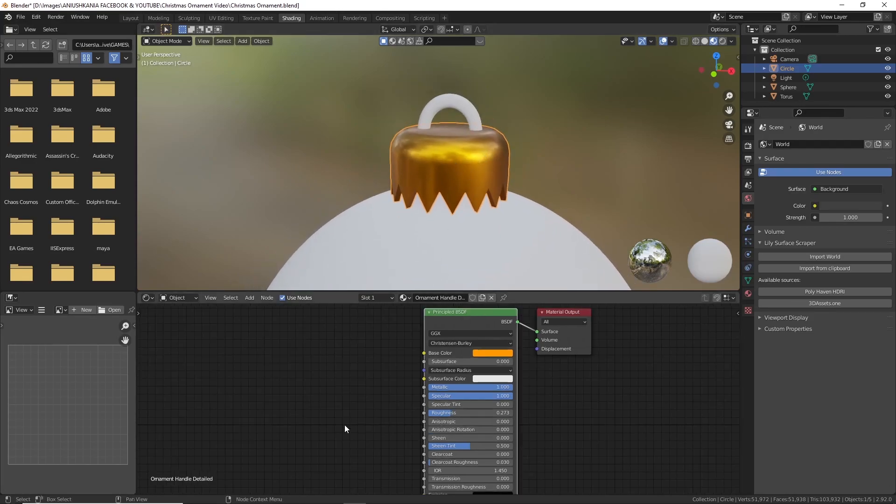
Step: Add an Image Texture node to the cap material, placed beside the Principled BSDF
middle_click_drag(326, 435, 466, 386)
left_click(406, 360)
key("shift+a")
left_click(415, 392)
type("image")
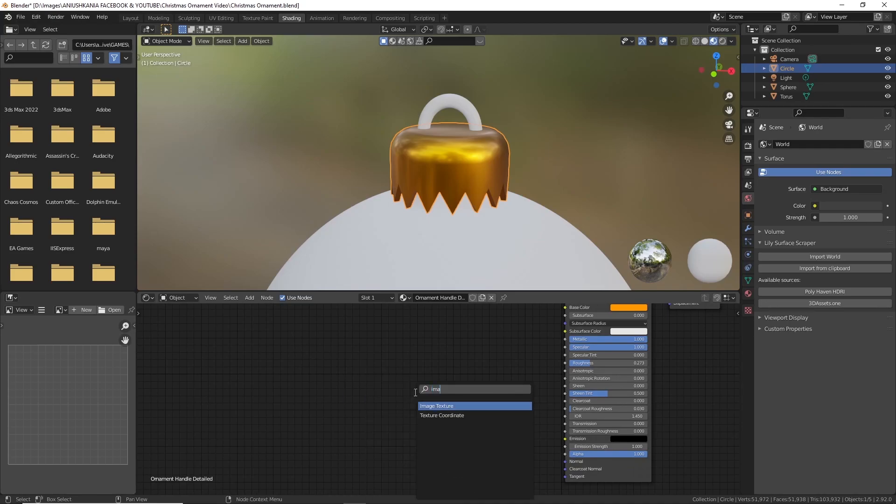
key("Return")
left_click(389, 392)
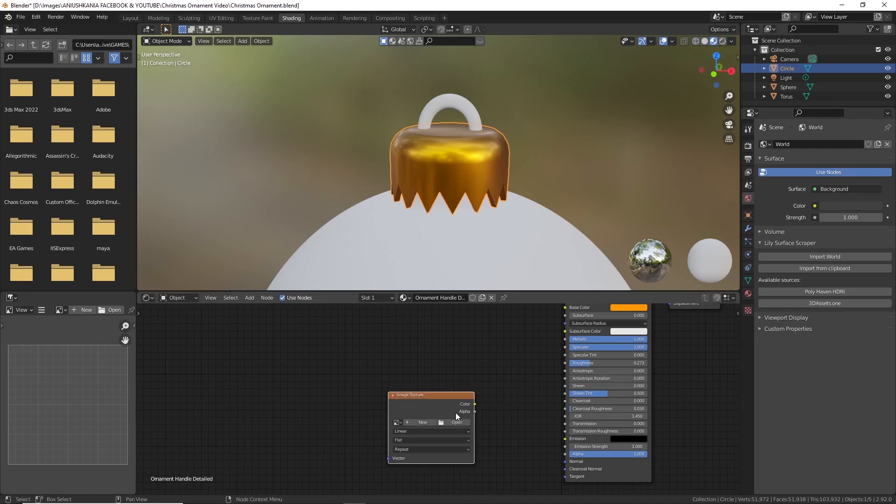
Step: Load Christmas Pattern.jpg from the Textures folder into the Image Texture node
left_click(455, 422)
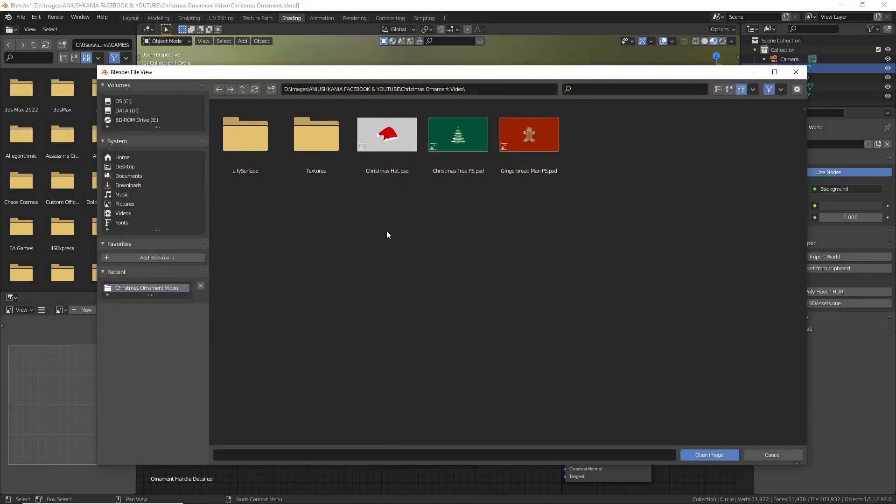
double_click(318, 132)
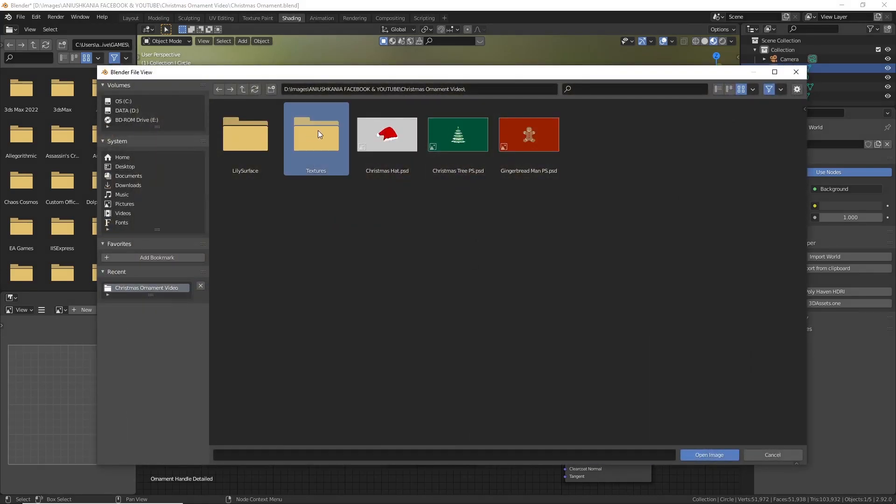
left_click(326, 138)
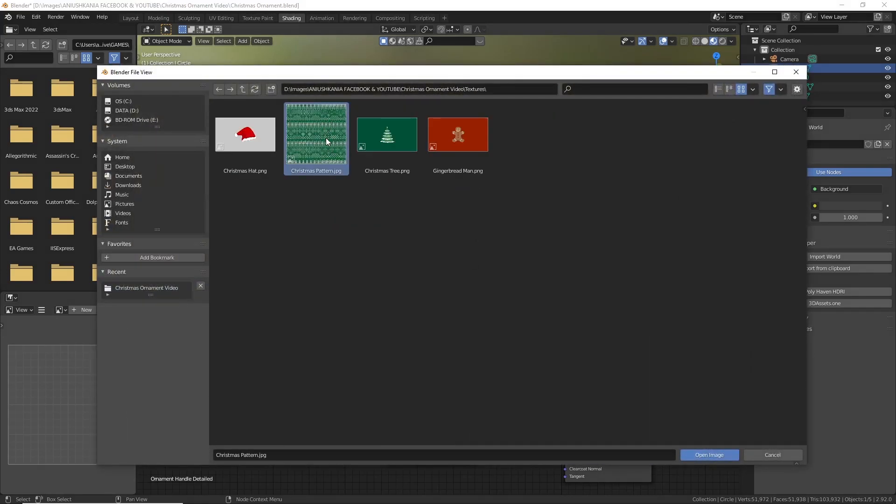
left_click(729, 457)
Step: Link the pattern image's Color output to the Principled BSDF's Normal input and insert a Bump node into that link
left_click_drag(474, 404, 565, 462)
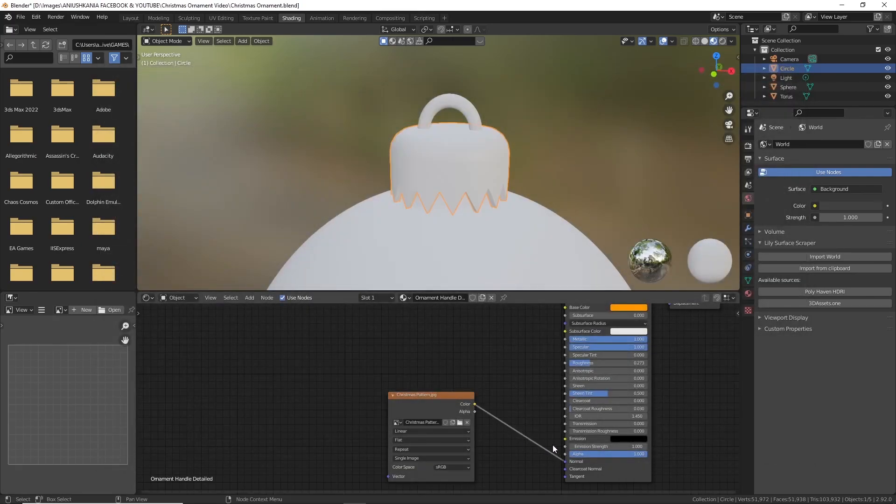
key("shift+a")
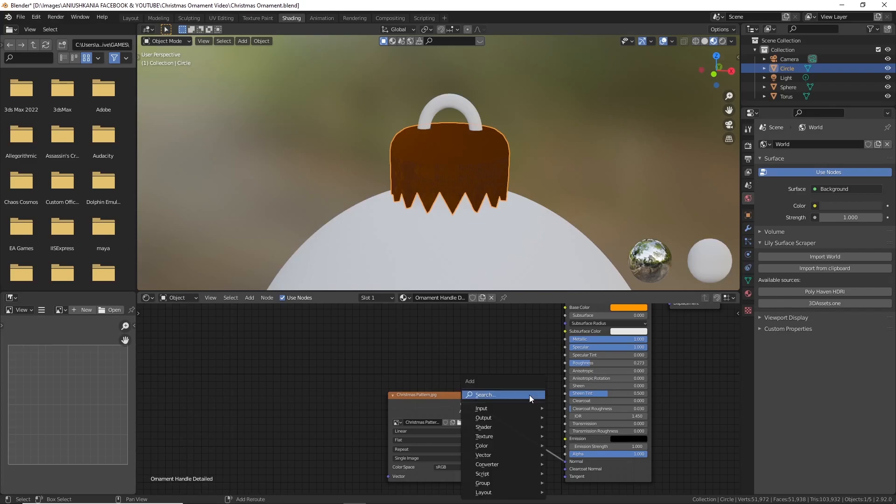
left_click(531, 396)
left_click(532, 398)
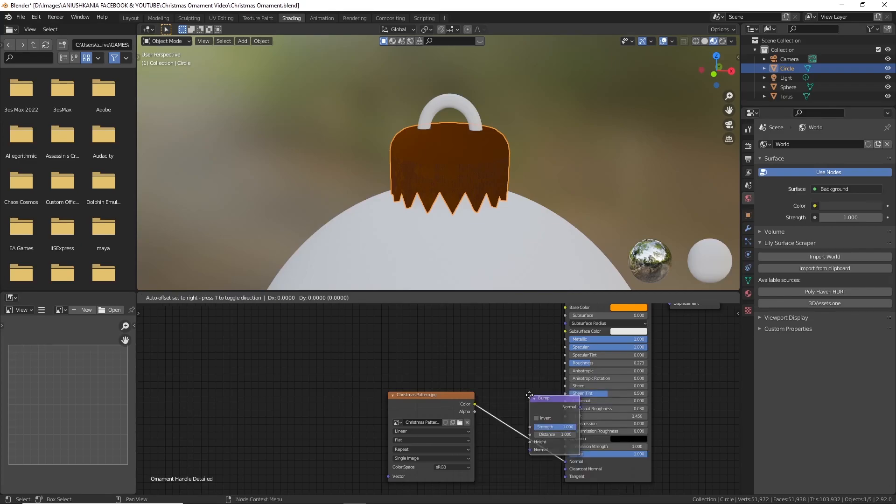
left_click(508, 405)
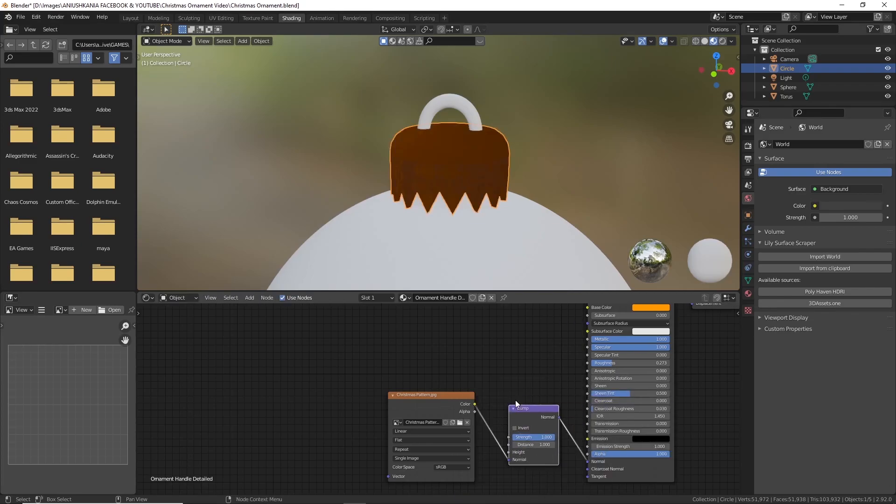
Step: In the UV Editing workspace, bring the whole pattern image into view and display the 3D viewport in Material Preview shading
left_click(222, 18)
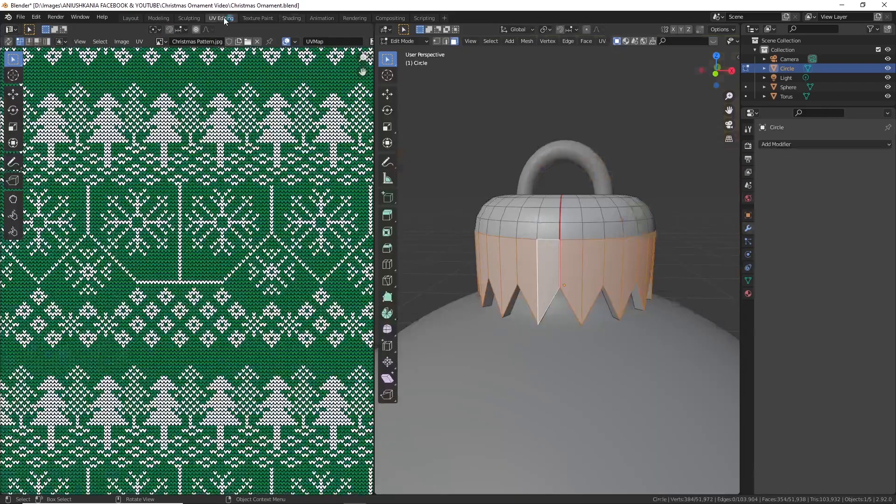
scroll(245, 261, "down", 7)
scroll(245, 261, "up", 1)
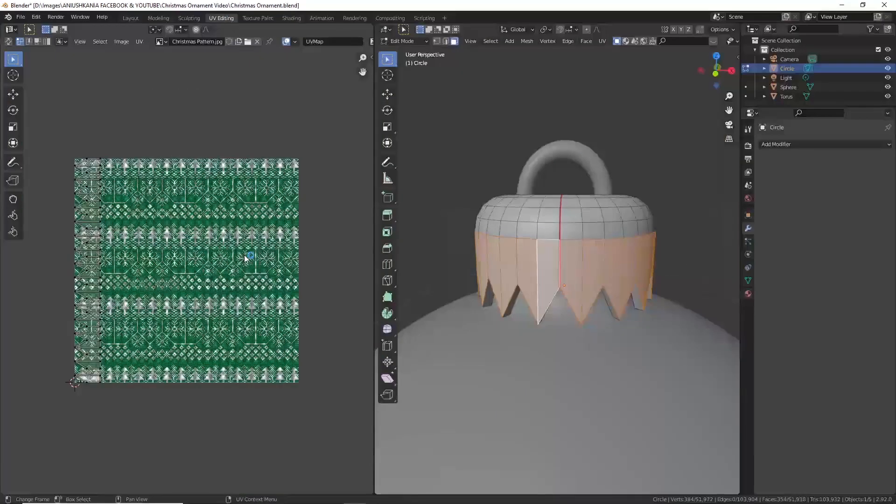
scroll(691, 40, "down", 5)
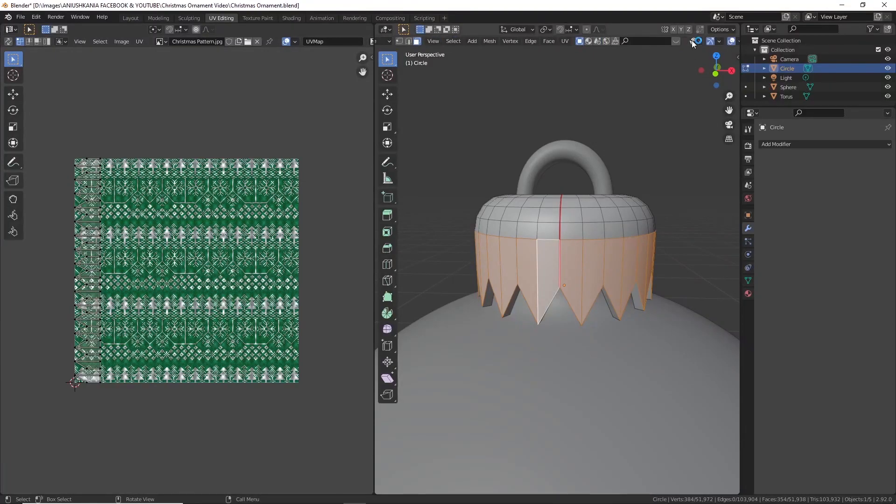
left_click(728, 42)
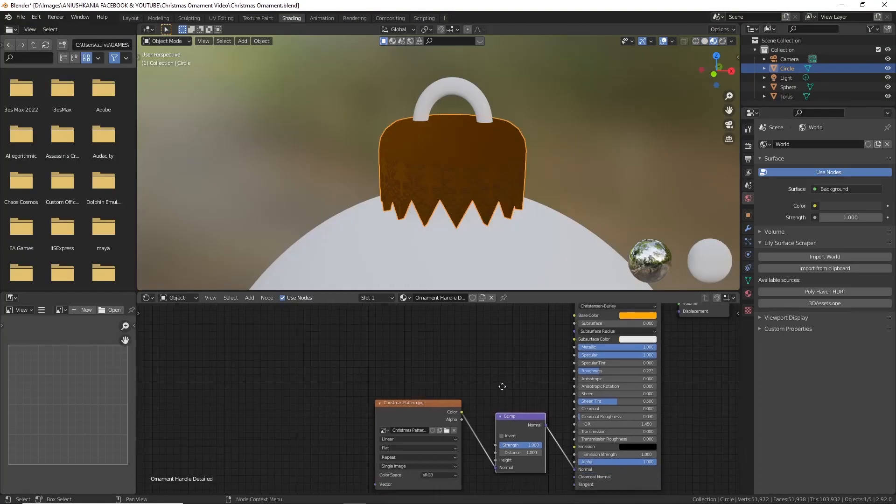
Step: Back in the Shading workspace, set the pattern image's Color Space to Non-Color and connect its Color output to the Bump node's Height input
middle_click_drag(495, 427, 494, 381)
left_click(451, 437)
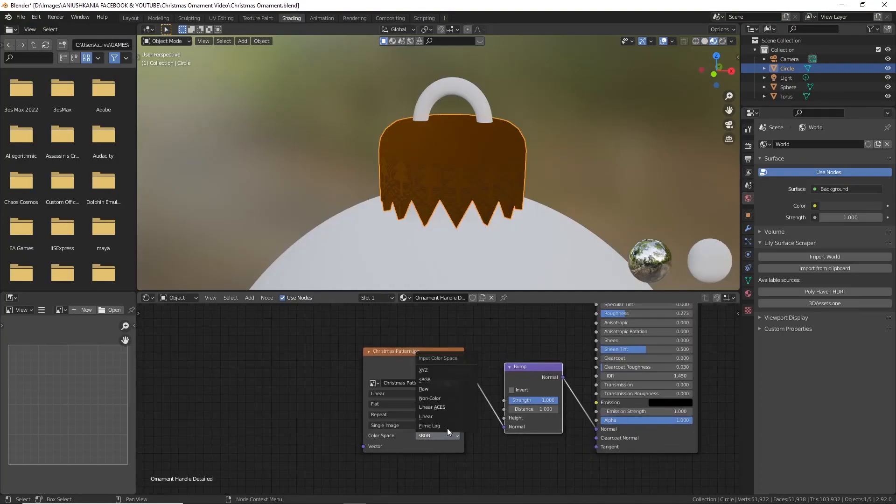
left_click(449, 398)
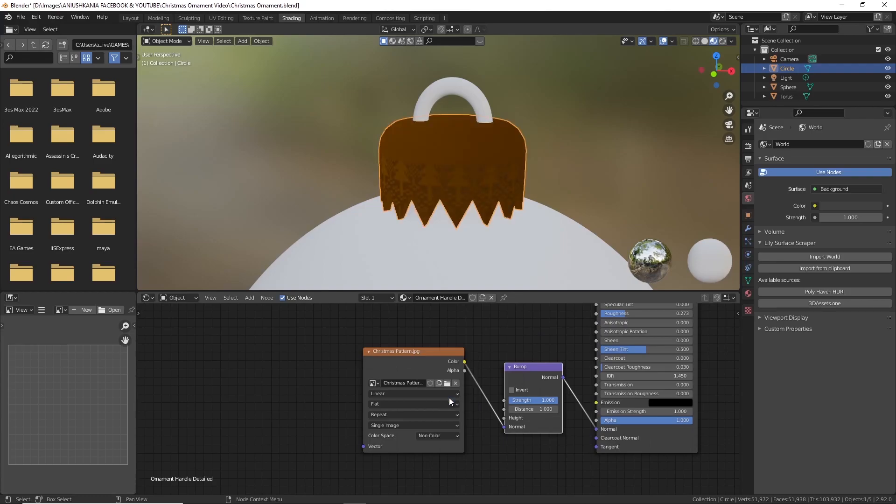
scroll(461, 143, "up", 2)
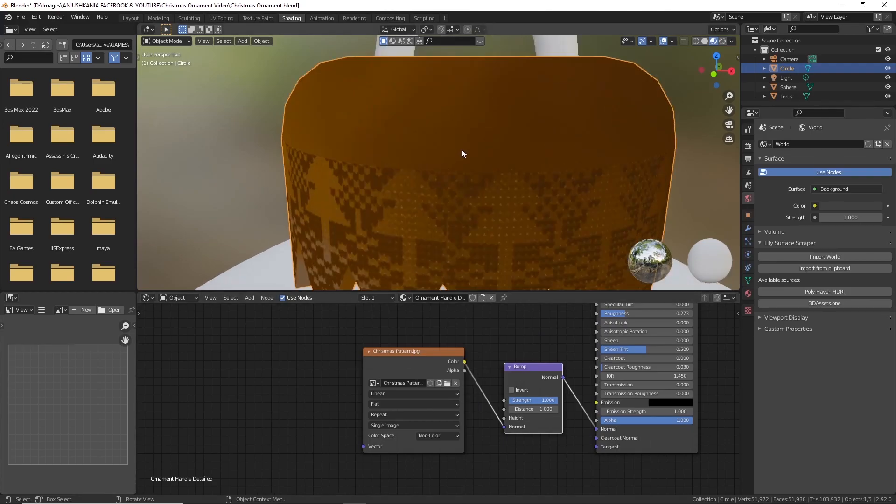
scroll(567, 343, "up", 2, "shift")
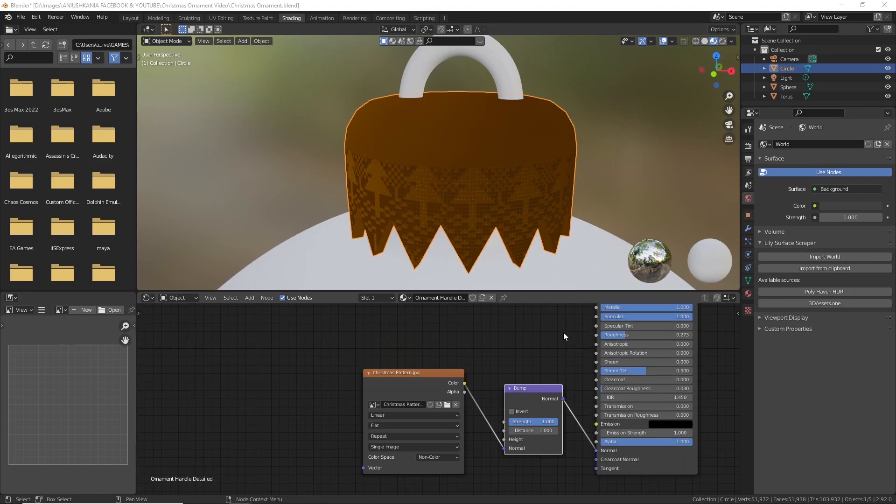
left_click_drag(465, 382, 495, 447)
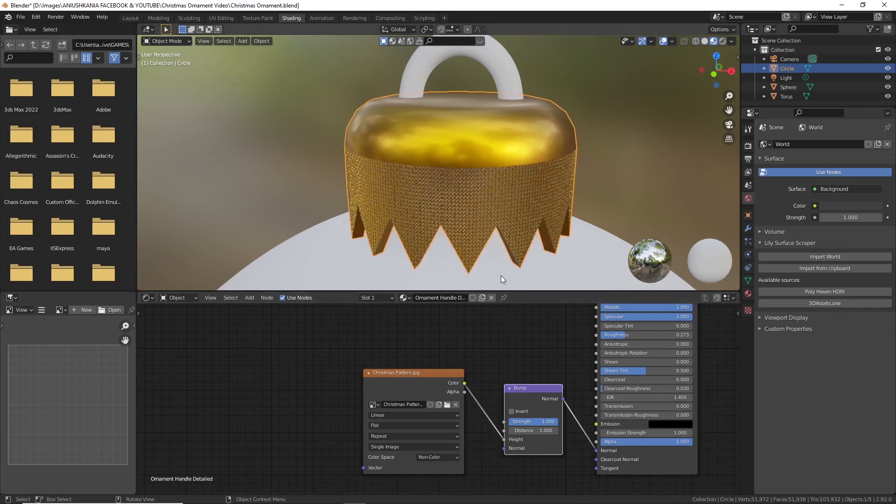
middle_click_drag(472, 192, 425, 178)
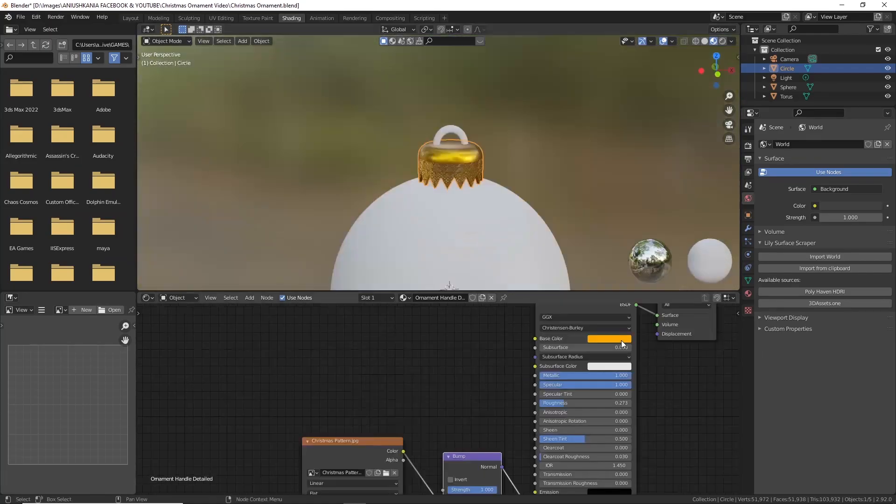
Step: Shift the cap material's Base Color to a deeper, redder orange and check it on the cap up close
left_click(620, 339)
left_click_drag(609, 256, 606, 275)
middle_click_drag(414, 392, 443, 331)
scroll(478, 146, "up", 2)
scroll(478, 146, "up", 5)
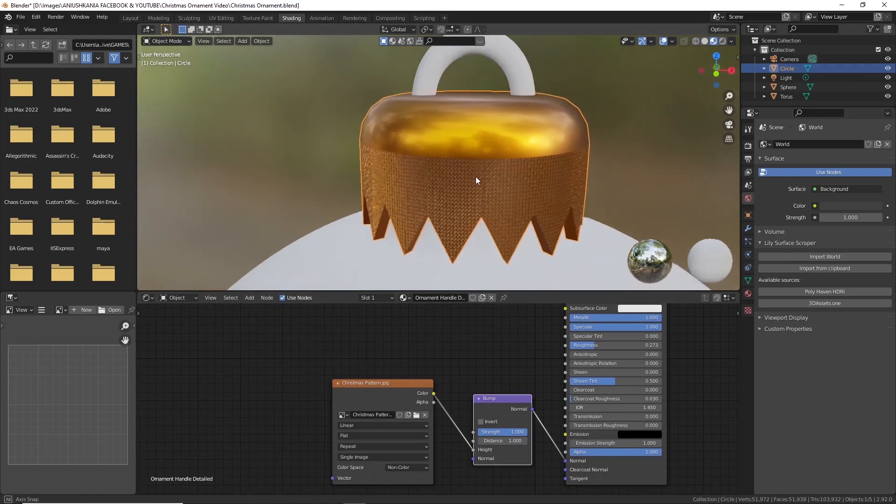
scroll(472, 143, "down", 2)
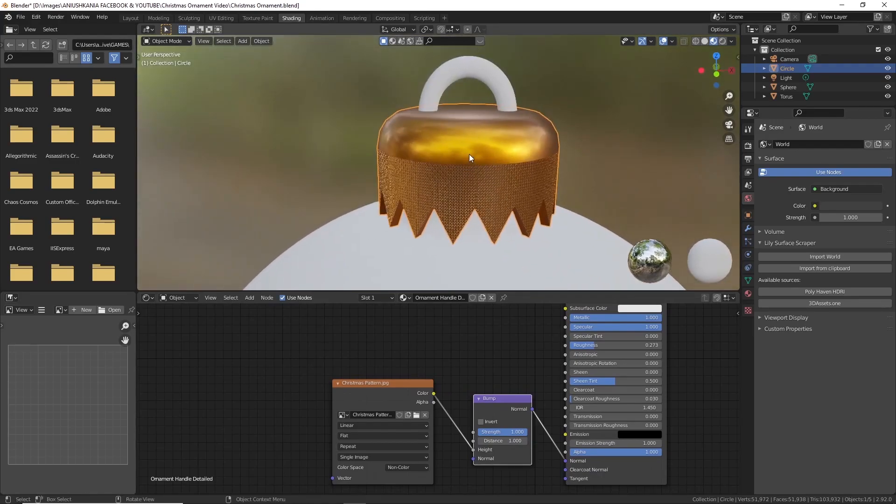
Step: In the UV Editing workspace, select the cap's top face, grow the selection over the whole outer surface and Unwrap it
left_click(221, 18)
middle_click_drag(585, 282, 582, 210)
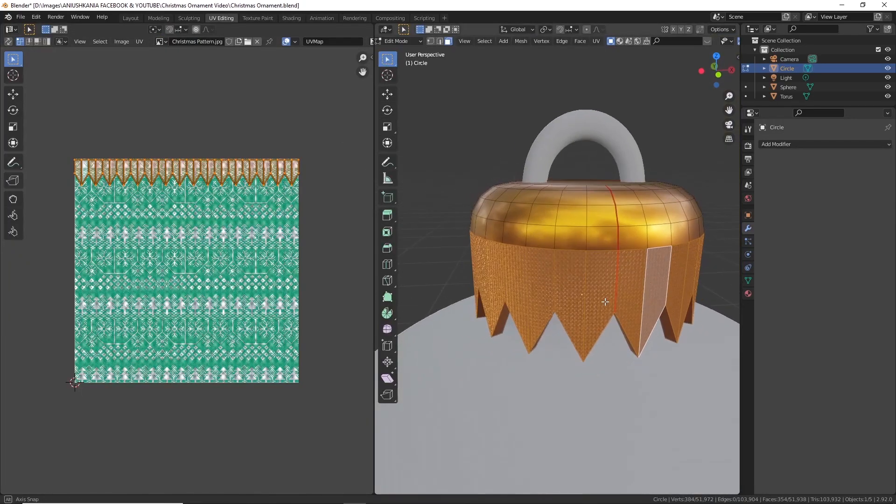
left_click(581, 208)
key("ctrl+KP_Add")
key("ctrl+KP_Add")
key("ctrl+KP_Add")
key("ctrl+KP_Add")
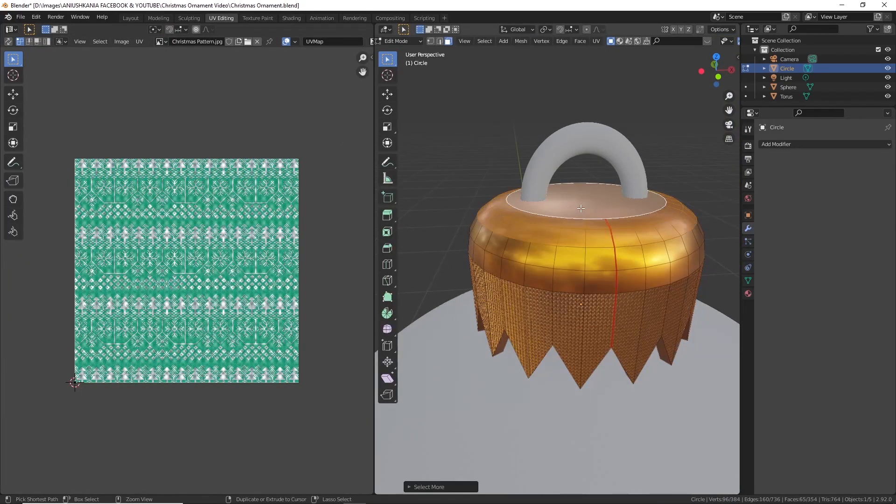
key("ctrl+KP_Add")
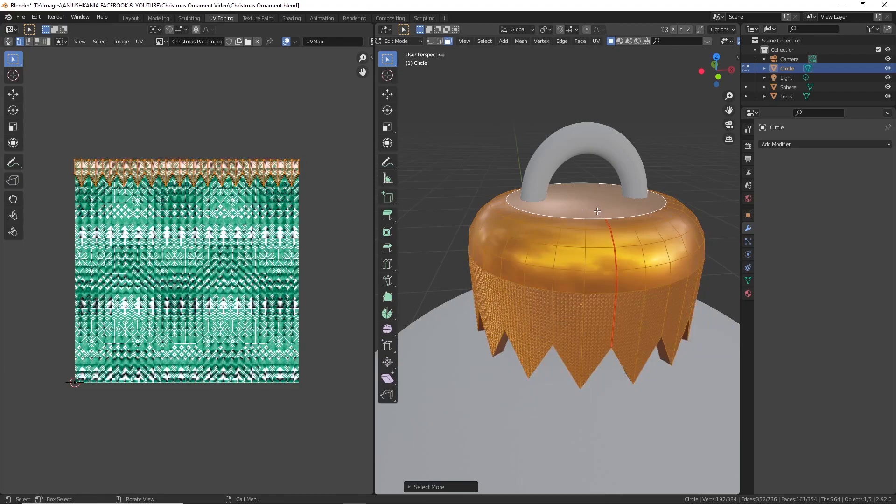
key("u")
left_click(596, 249)
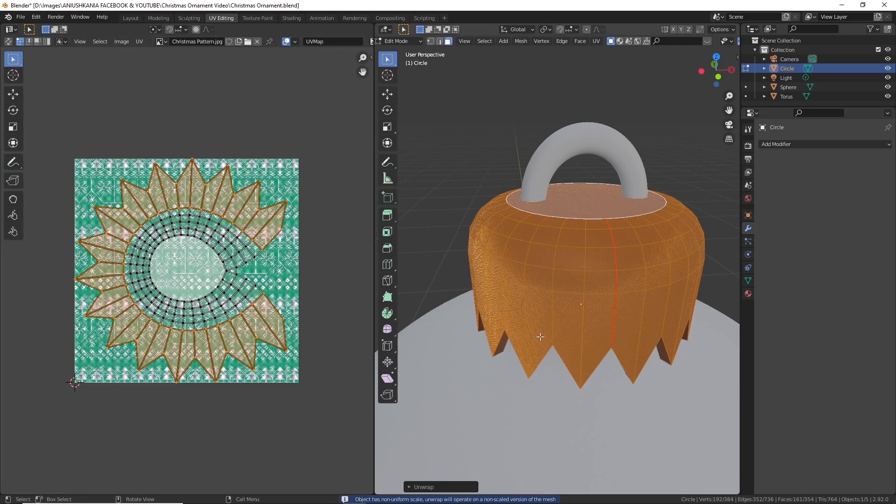
key("Tab")
mouse_move(562, 350)
middle_mouse_down()
mouse_move(503, 354)
mouse_move(605, 338)
mouse_move(691, 361)
mouse_move(576, 335)
mouse_move(513, 280)
middle_mouse_up()
scroll(545, 352, "up", 6)
scroll(652, 352, "down", 5)
Step: In the Shading workspace, select the edge loop around the base of the hanging loop's left leg and mark it as a seam
left_click(296, 19)
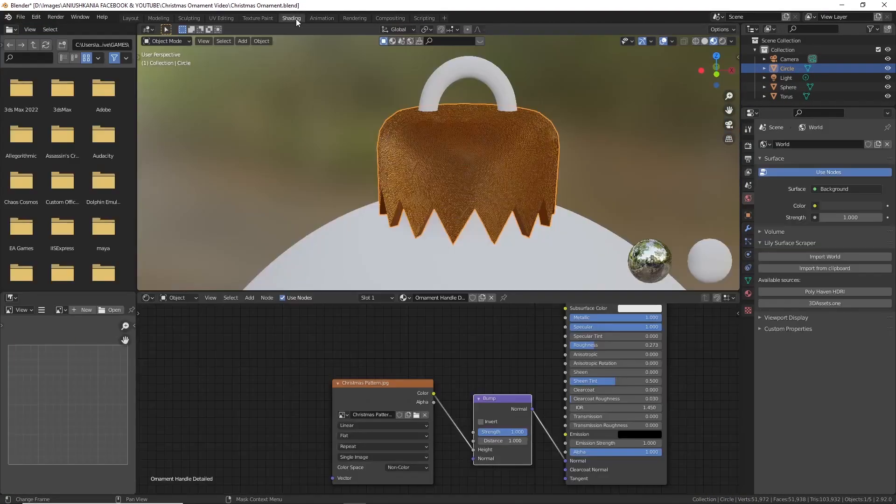
scroll(489, 183, "down", 4)
mouse_move(488, 183)
middle_mouse_down("shift")
mouse_move(473, 211)
mouse_move(475, 192)
middle_mouse_up("shift")
left_click(461, 127)
middle_click_drag(461, 129, 462, 180)
key("Tab")
scroll(462, 146, "up", 8)
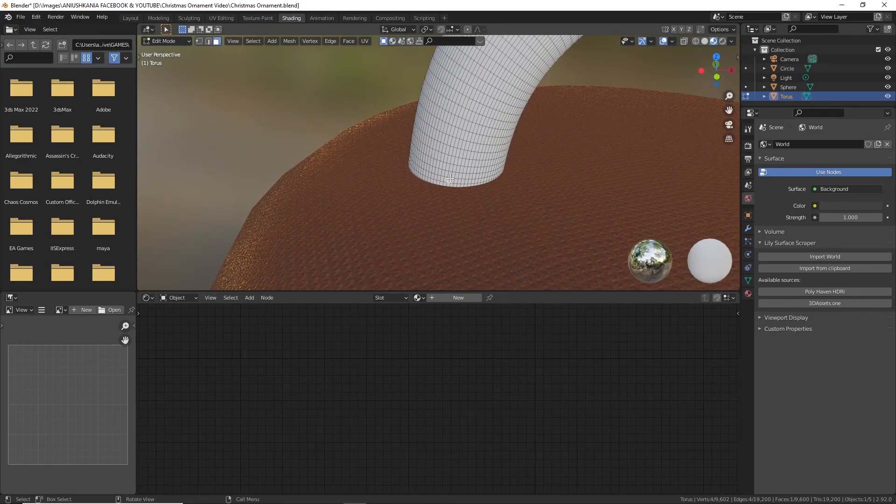
key("2")
left_click(364, 41)
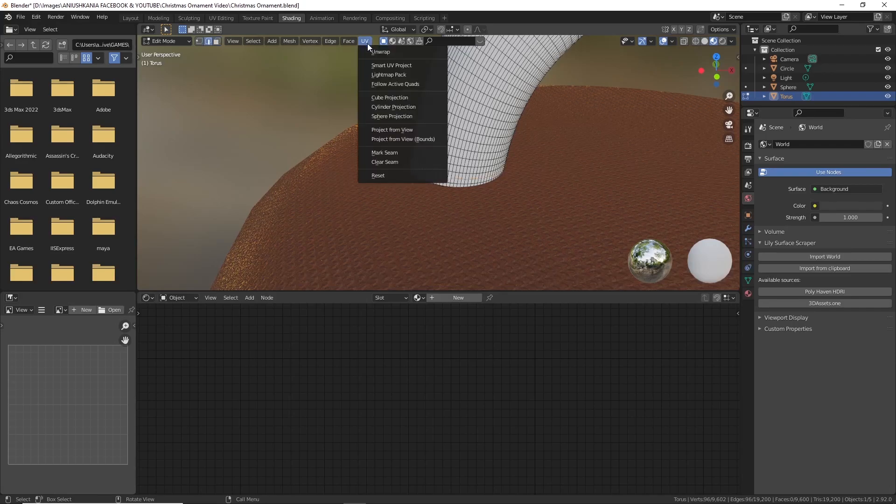
left_click(396, 150)
scroll(526, 196, "down", 2)
scroll(525, 196, "down", 3)
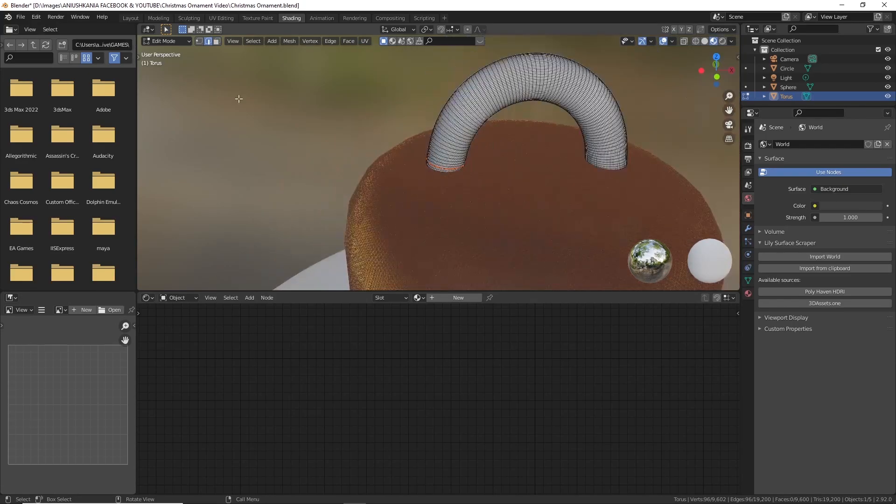
Step: In the UV Editing workspace, assign the existing Ornament Handle Detailed material to the hanging loop
left_click(222, 18)
left_click(747, 294)
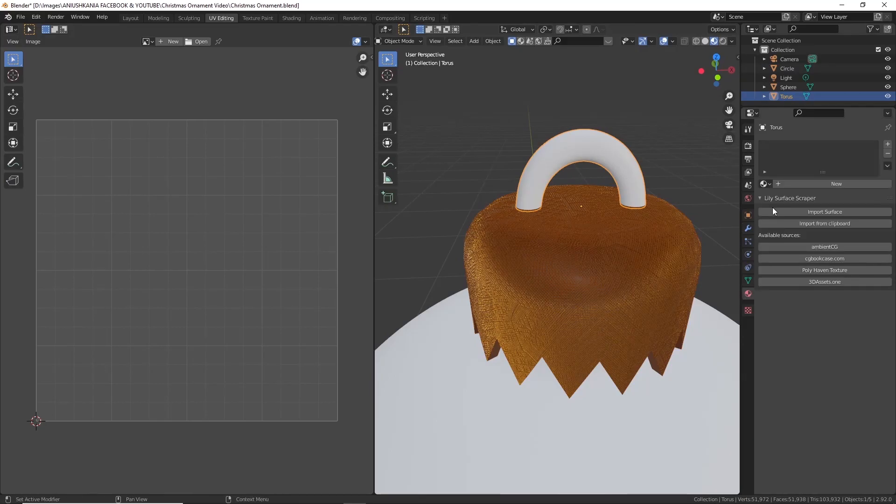
left_click(765, 183)
left_click(794, 207)
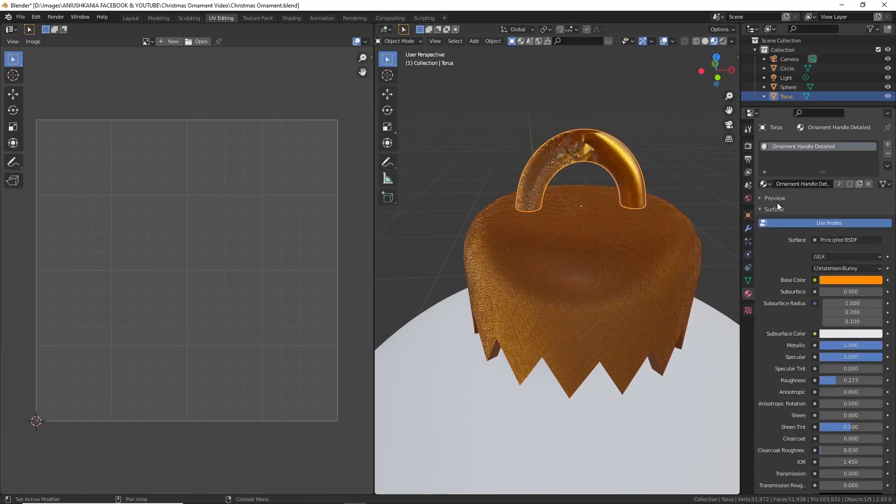
Step: Unwrap the whole hanging loop from the front view with Project from View (Bounds) and return to Object Mode
middle_click_drag(572, 161, 591, 177)
key("Tab")
scroll(280, 210, "down", 9)
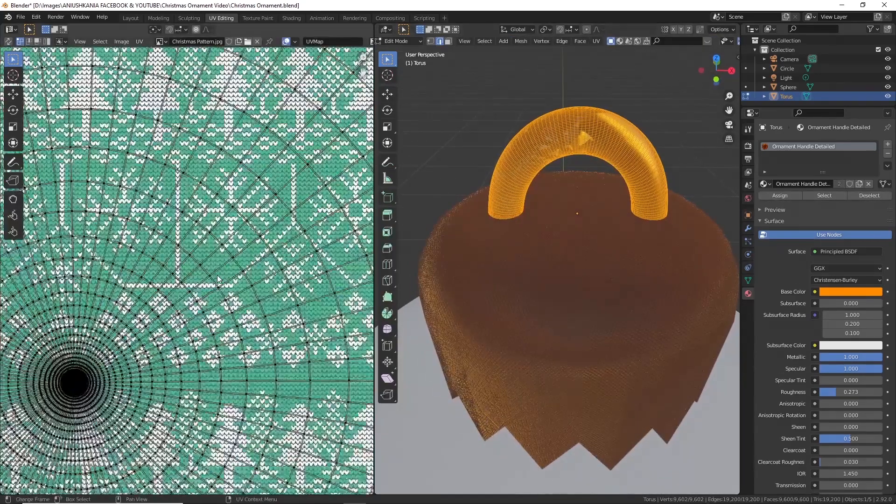
key("KP_1")
key("u")
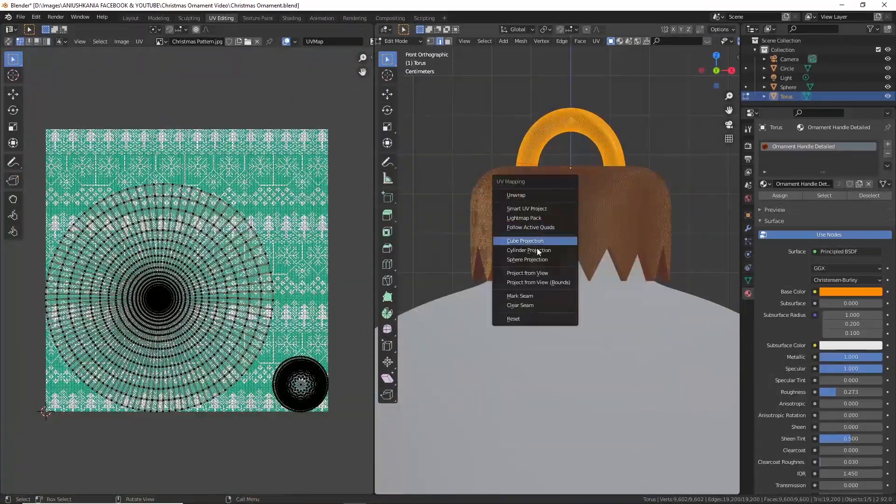
left_click(532, 281)
middle_click_drag(532, 281, 551, 308)
key("Tab")
scroll(585, 209, "up", 5)
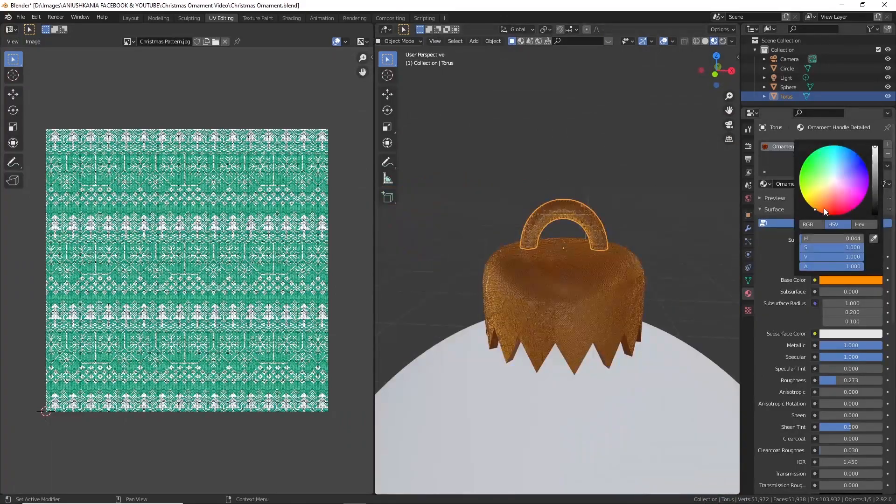
Step: Shift the Ornament Handle Detailed material's Base Color to a yellower orange with hue 0.054 and set its Roughness to 0.100
left_click_drag(815, 206, 813, 208)
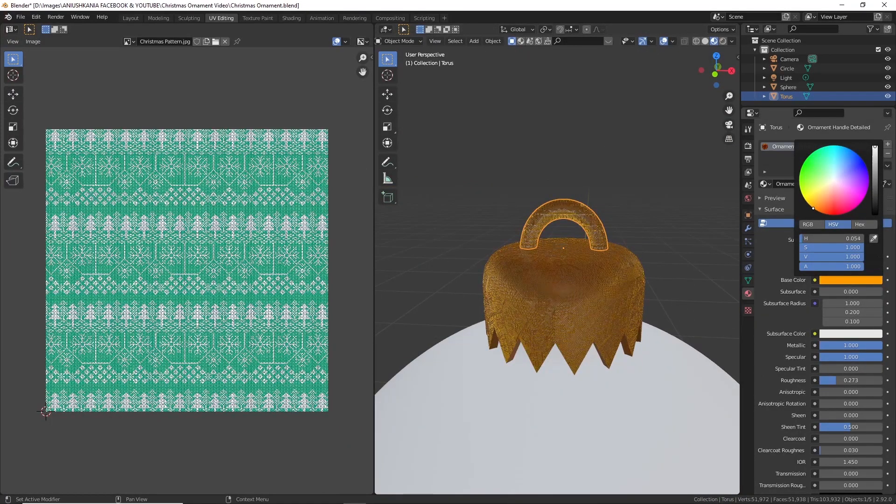
left_click_drag(873, 153, 875, 147)
left_click_drag(833, 382, 820, 382)
left_click(846, 379)
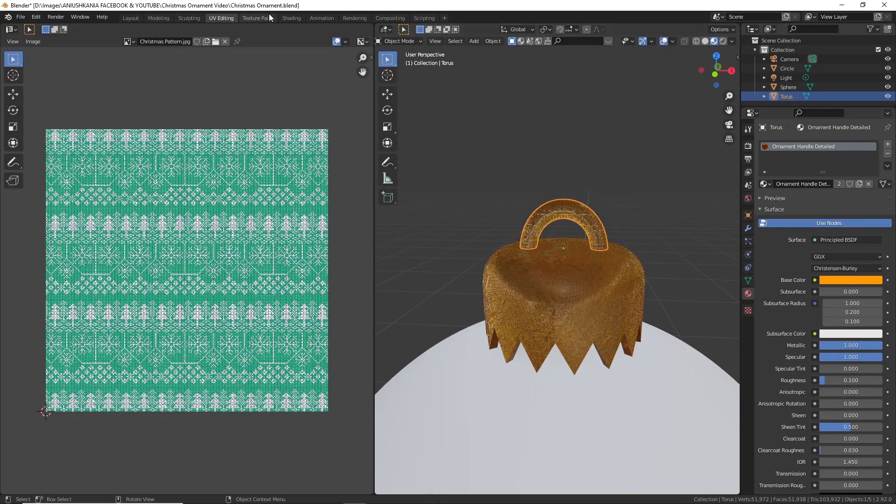
Step: In the Shading workspace, join the hanging loop with the cap and rename the combined object Ornament Detail
left_click(294, 17)
scroll(541, 201, "down", 8)
middle_click_drag(483, 215, 516, 216)
left_click(605, 189)
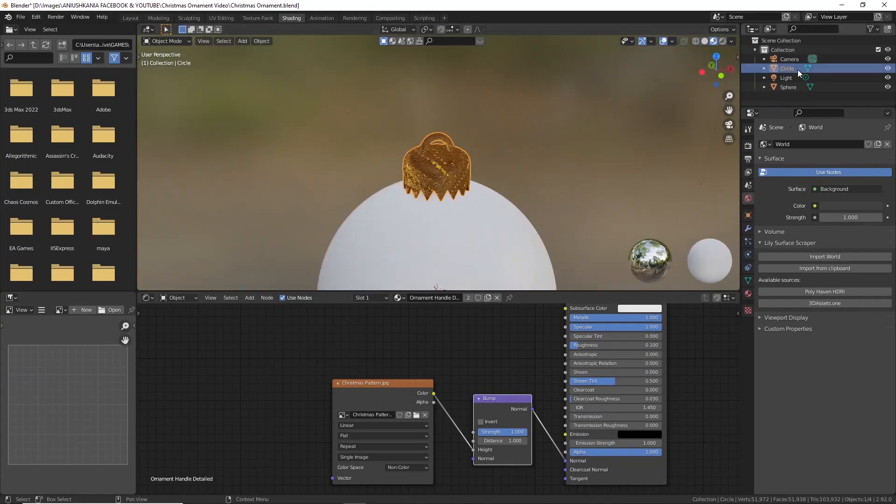
double_click(785, 70)
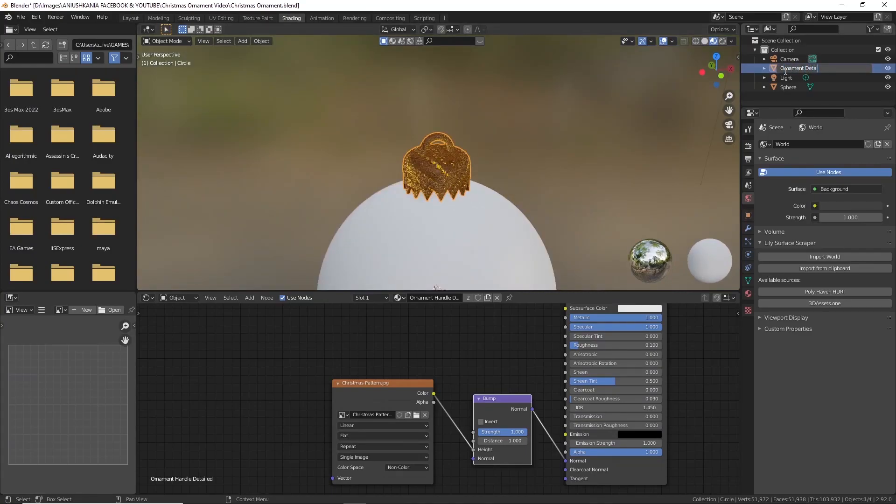
key("Return")
Step: Look through the Christmas Hat and Gingerbread Man texture images in the photo viewer and close it
scroll(484, 201, "down", 1)
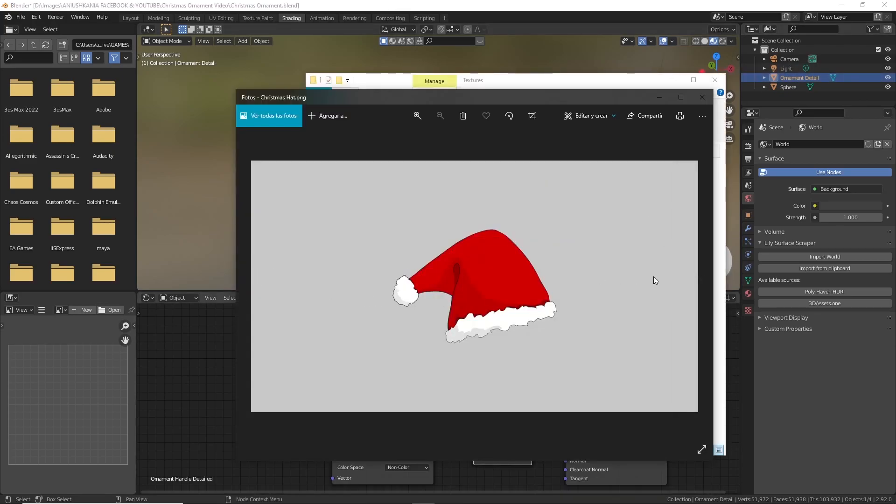
left_click(702, 283)
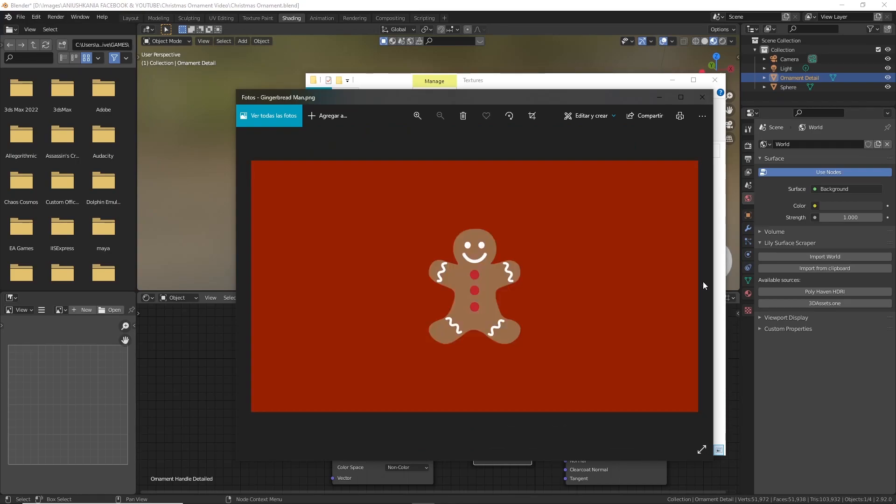
mouse_move(560, 98)
left_mouse_down()
mouse_move(462, 89)
mouse_move(569, 96)
left_mouse_up()
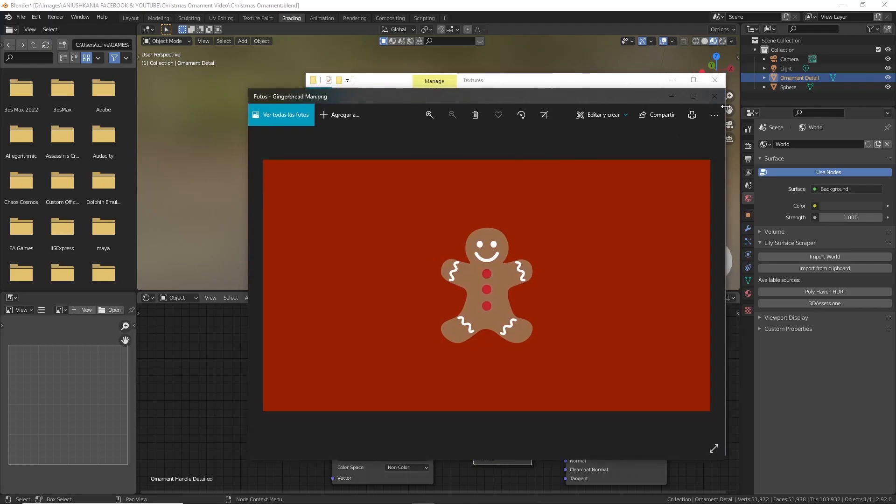
left_click(714, 96)
Step: Create a new material on the ornament's sphere and name it Tree Sphere
left_click(748, 294)
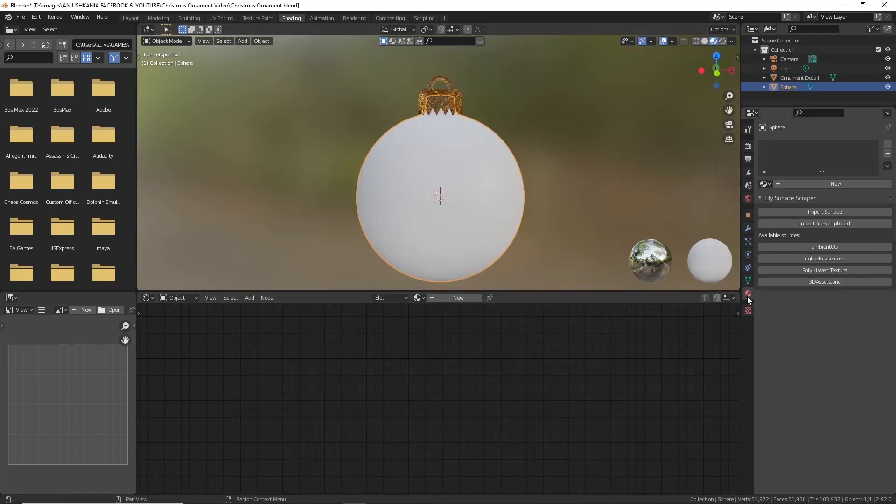
left_click(797, 183)
double_click(796, 183)
type("Tree Sphere")
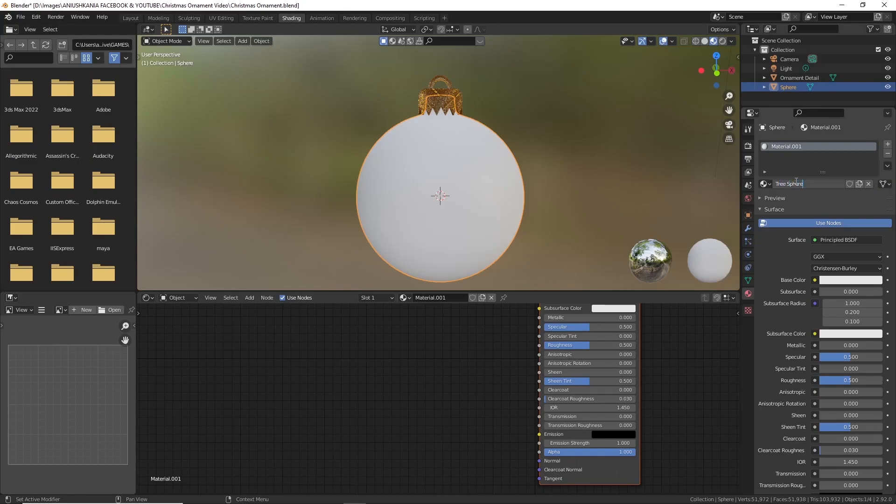
key("Return")
Step: Add an Image Texture node to the Tree Sphere material and load Christmas Tree.png from the Textures folder into it
scroll(366, 390, "down", 2)
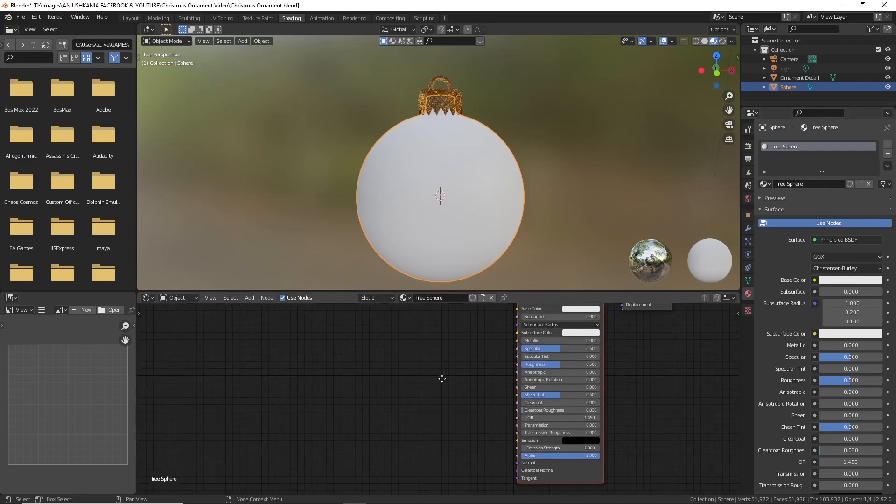
middle_click_drag(443, 377, 444, 400)
key("shift+a")
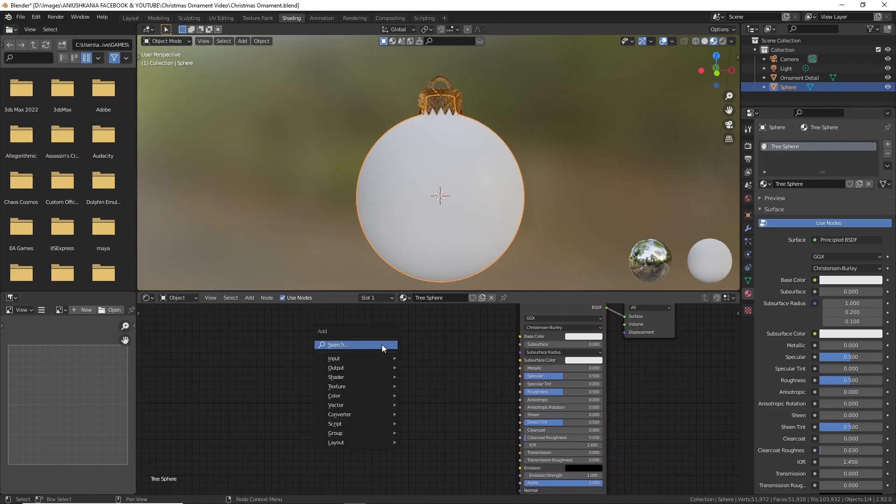
left_click(355, 345)
type("image")
key("Return")
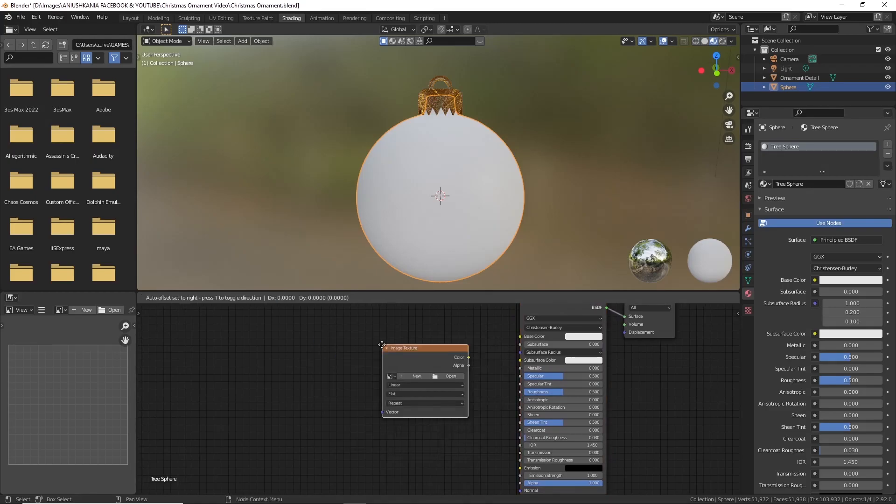
left_click(318, 341)
left_click(384, 369)
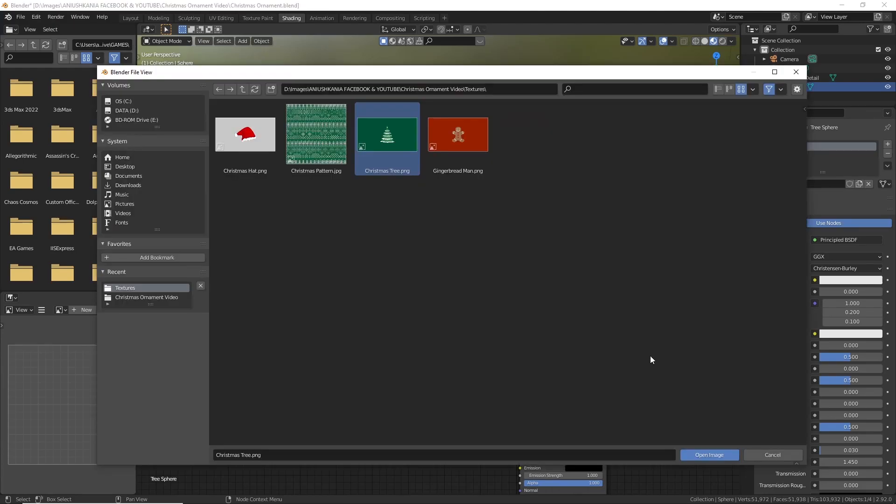
left_click(729, 458)
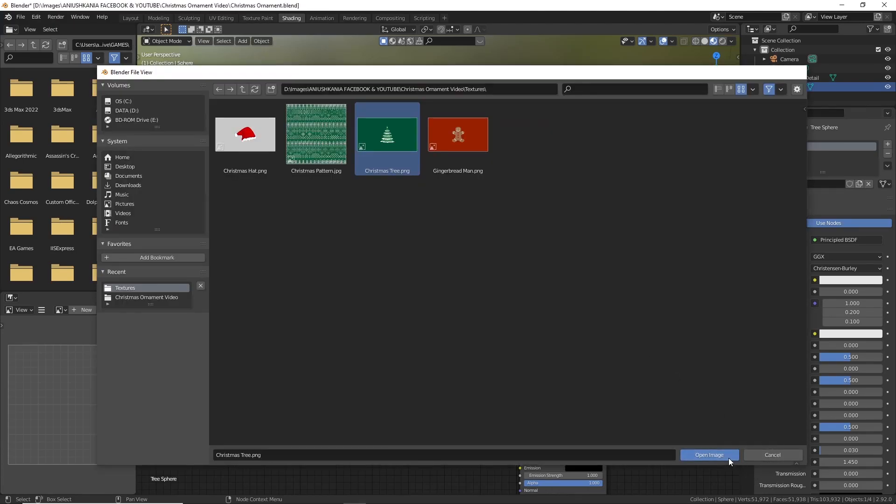
Step: Connect the Christmas Tree image's Color output to the Principled BSDF's Base Color and view the sphere from the right side
left_click_drag(334, 341, 308, 335)
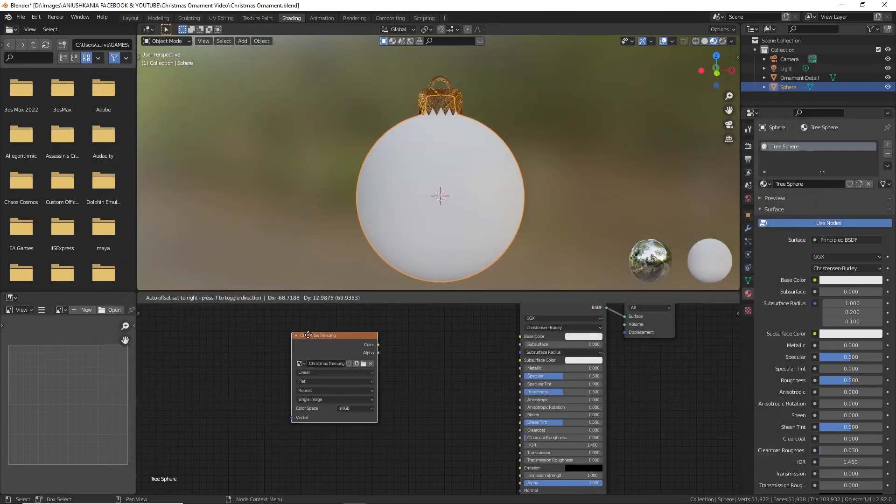
left_click_drag(376, 343, 520, 336)
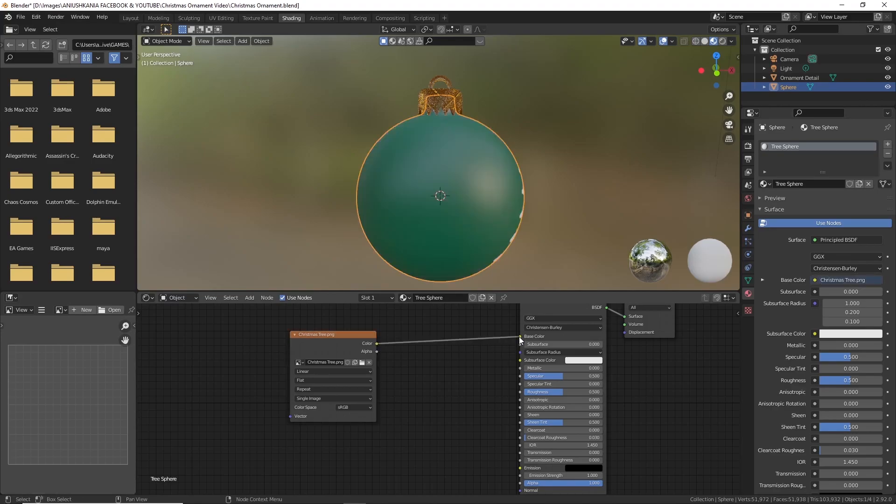
middle_click_drag(516, 202, 462, 192)
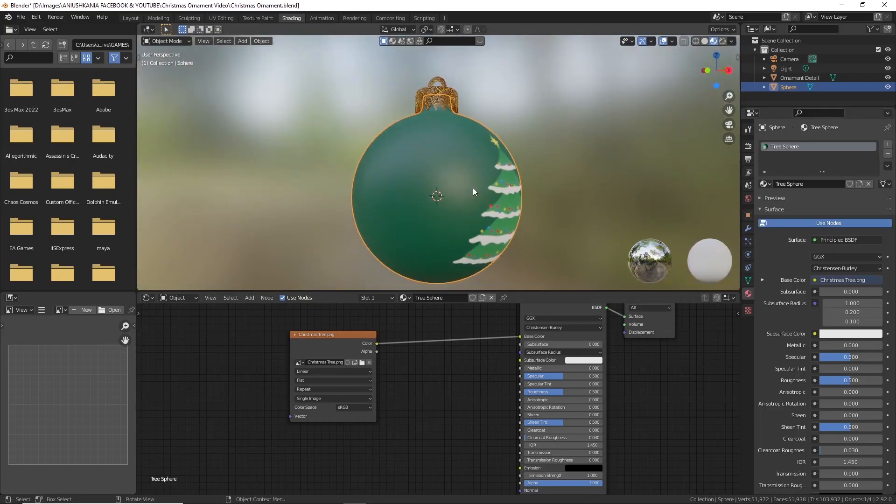
key("KP_3")
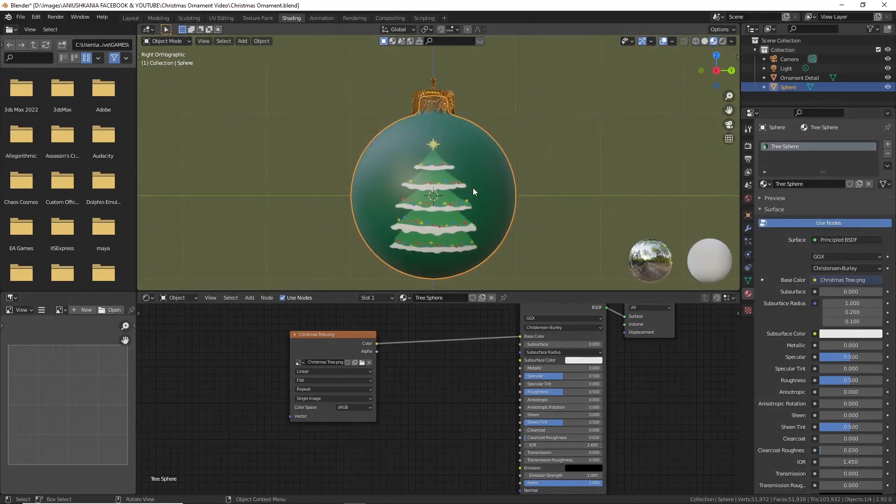
Step: In the UV Editing workspace, show the sphere in Edit Mode from the right view and display Christmas Tree.png behind its UVs
left_click(222, 18)
key("KP_3")
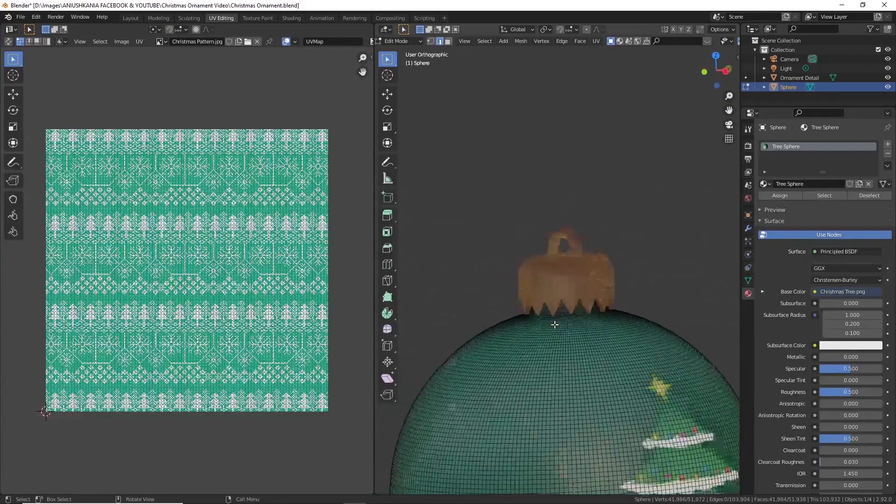
scroll(554, 324, "down", 4)
middle_click_drag(556, 363, 555, 330, "shift")
scroll(554, 330, "up", 1)
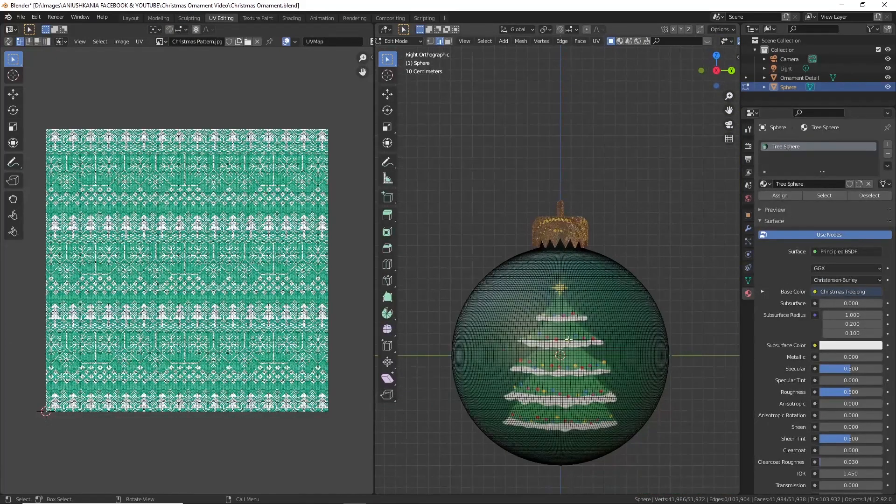
left_click(160, 41)
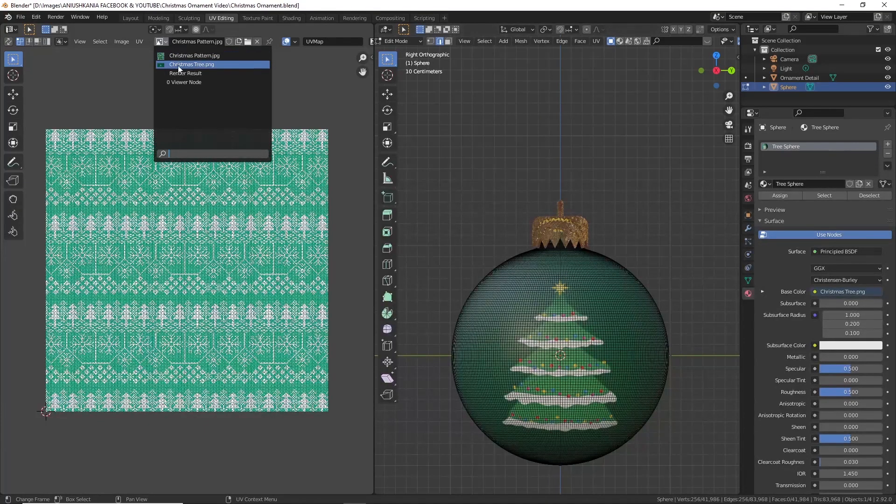
left_click(180, 70)
Step: Select the whole sphere mesh and unwrap it from the right view, trying Project from View (Bounds) before using Project from View
key("a")
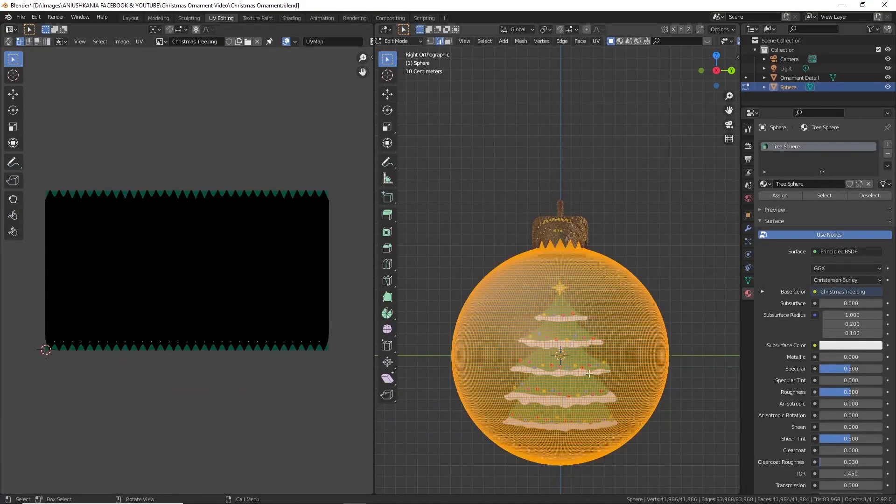
key("u")
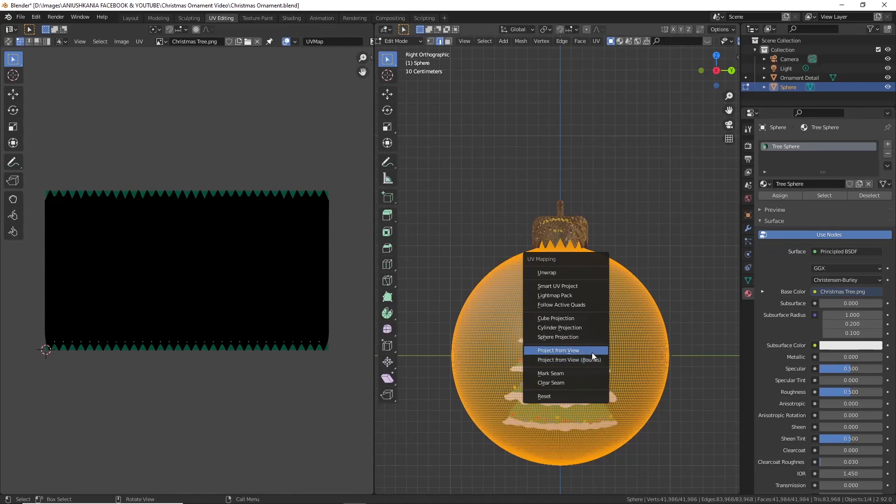
left_click(594, 360)
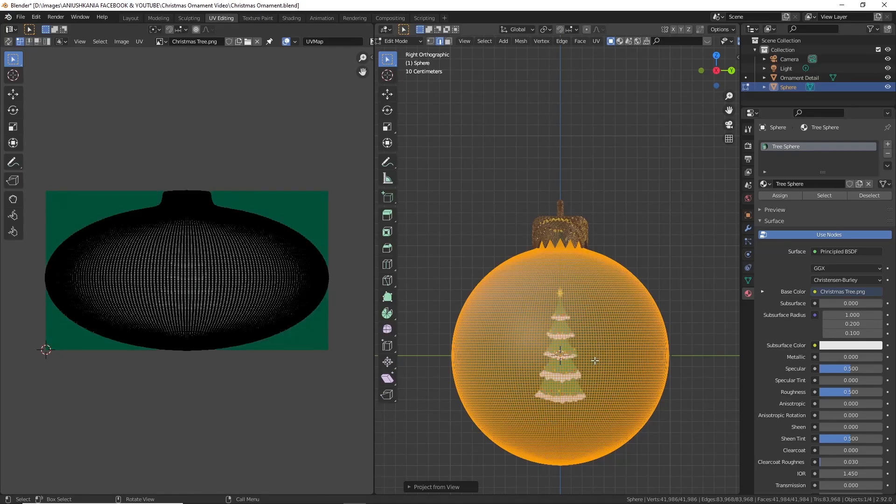
key("u")
left_click(591, 351)
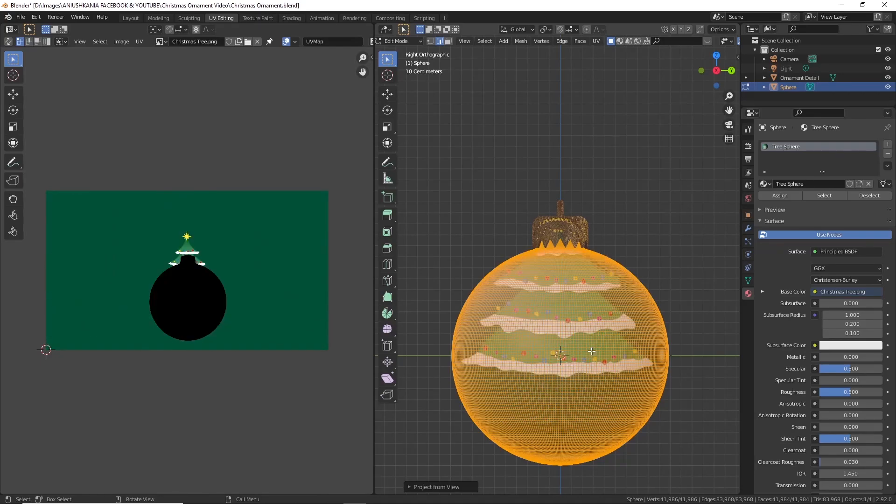
Step: Enlarge the sphere's UV island to the image's full height and centre it over the Christmas tree, then return to Object Mode
key("a")
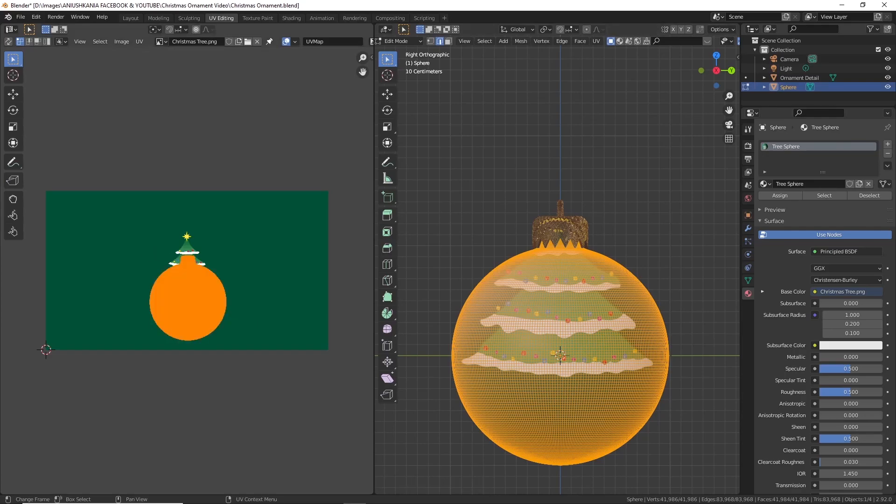
key("s")
left_click(279, 341)
key("g")
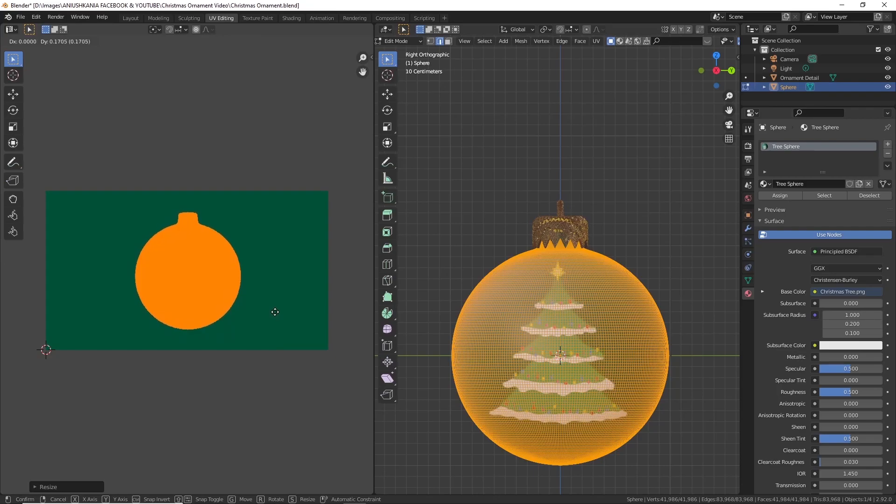
left_click(275, 312)
key("s")
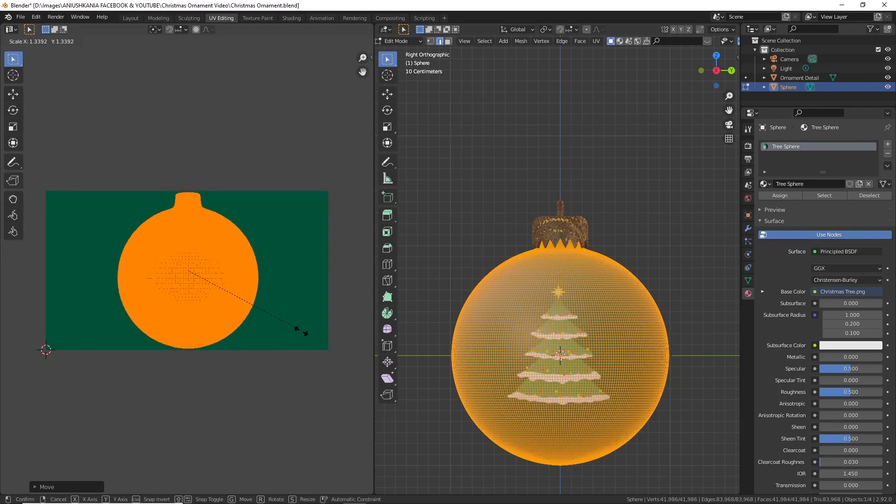
left_click(300, 332)
scroll(556, 354, "down", 2)
key("Tab")
mouse_move(556, 354)
middle_mouse_down()
mouse_move(569, 374)
mouse_move(641, 361)
mouse_move(555, 346)
middle_mouse_up()
scroll(555, 346, "down", 2)
Step: In the Shading workspace, set Tree Sphere's Metallic and Specular to 1.000 and Roughness to 0.400, and move its image node farther from the shader
left_click(290, 17)
left_click_drag(539, 365, 554, 392)
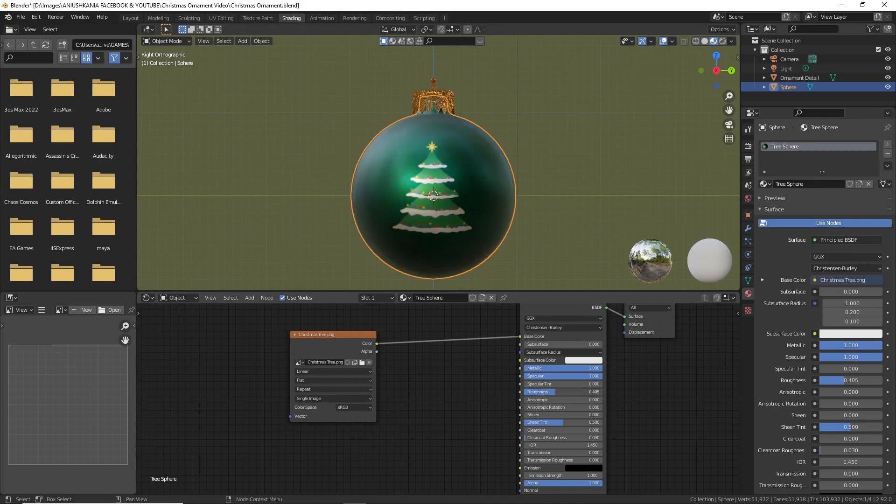
left_click(556, 392)
left_click_drag(337, 337, 291, 338)
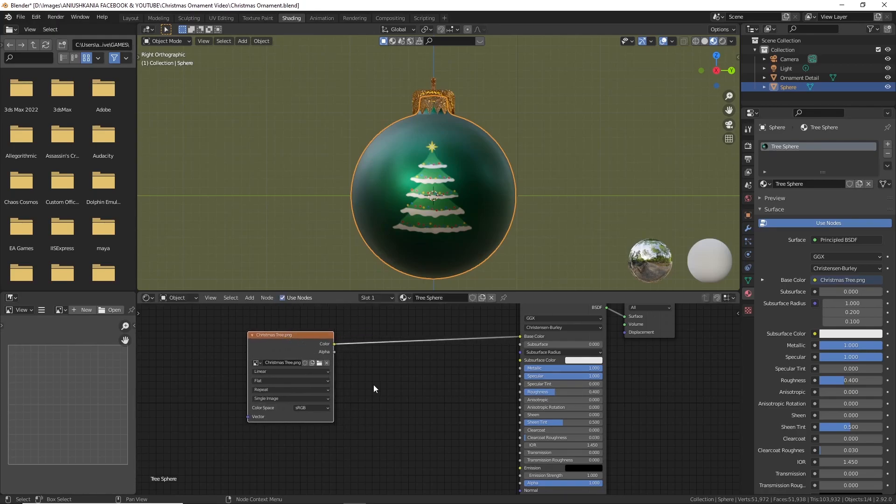
Step: Add a ColorRamp node, feed the Christmas Tree image's Color into its Fac, and space the two nodes apart
key("shift+a")
type("scolo")
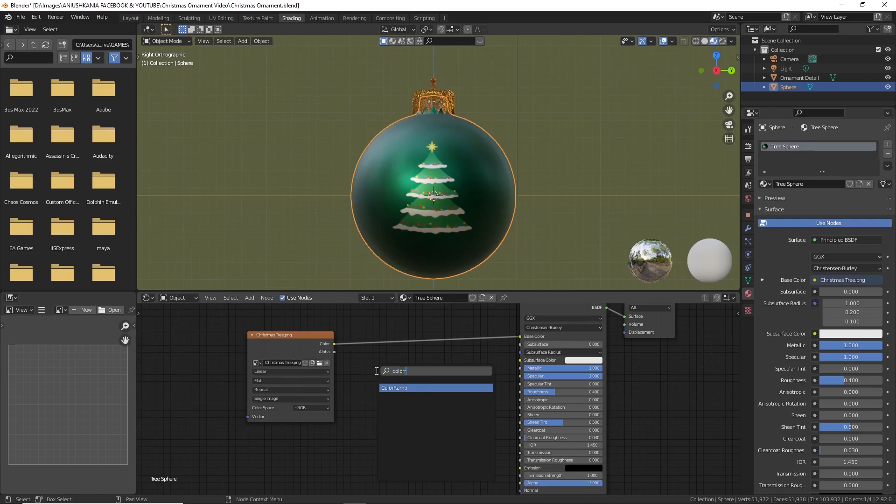
type("r")
key("Return")
left_click(373, 361)
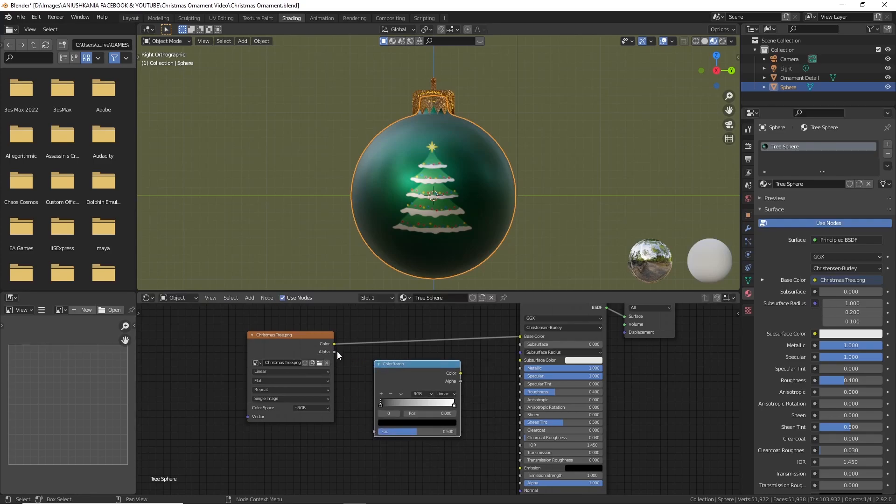
left_click_drag(335, 345, 375, 431)
left_click_drag(293, 336, 258, 326)
left_click_drag(414, 367, 388, 359)
Step: Set the ColorRamp's black stop to position 0.490 and its white stop to 0.500
scroll(345, 432, "up", 2)
left_click_drag(313, 396, 349, 395)
left_click(409, 410)
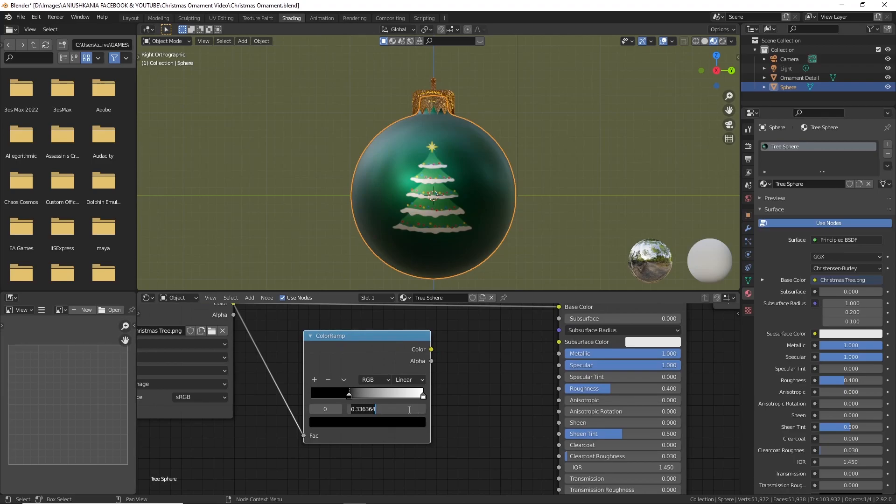
key("Return")
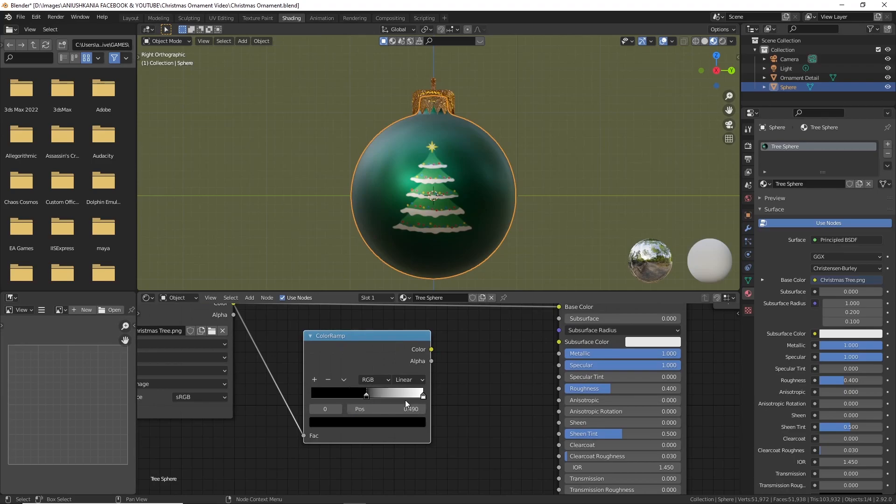
left_click_drag(424, 398, 399, 397)
left_click(403, 409)
key("Return")
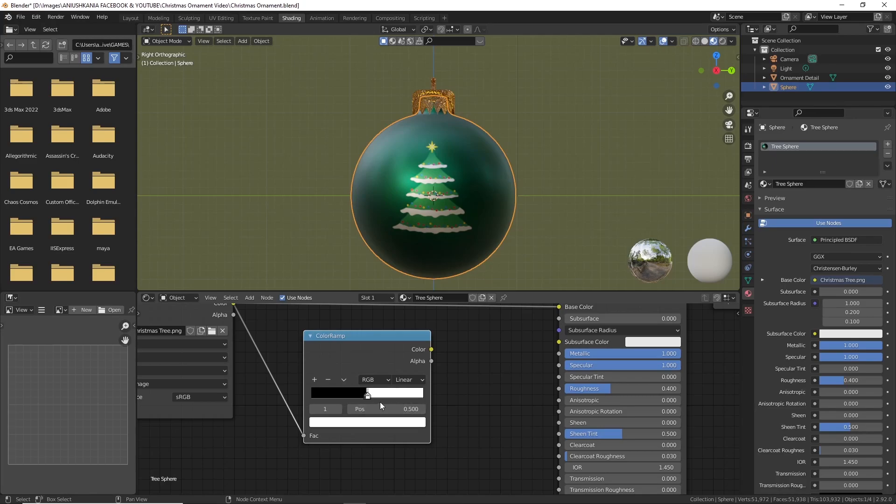
Step: Connect the ColorRamp's Color to the Principled BSDF's Metallic input and insert an Invert node on that link
scroll(427, 351, "down", 1)
left_click_drag(396, 366, 503, 371)
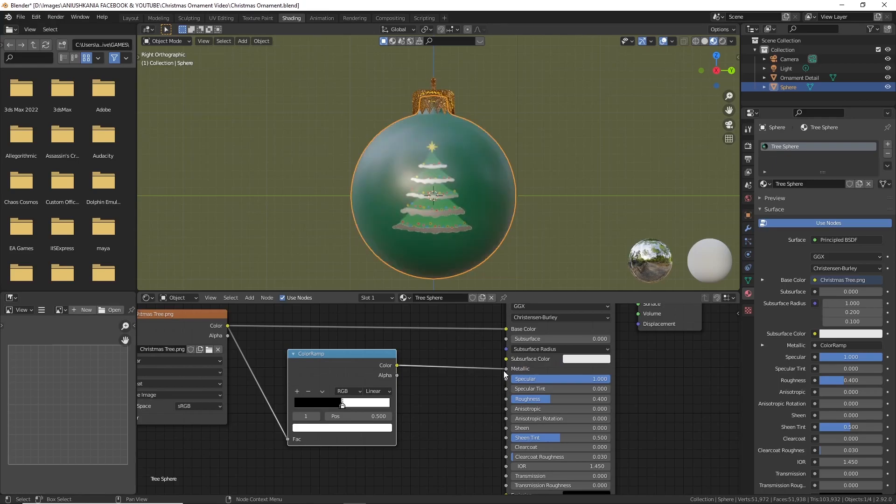
left_click(444, 382)
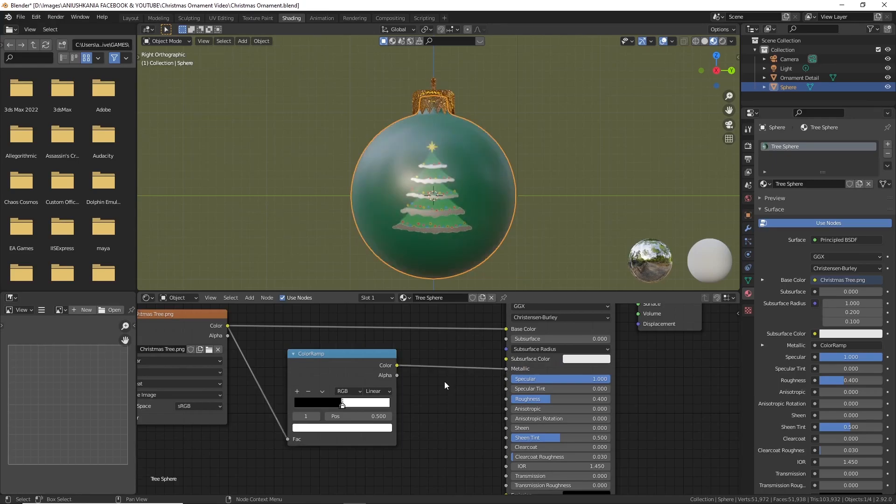
key("shift+a")
left_click(444, 382)
type("invert")
key("Return")
left_click(427, 357)
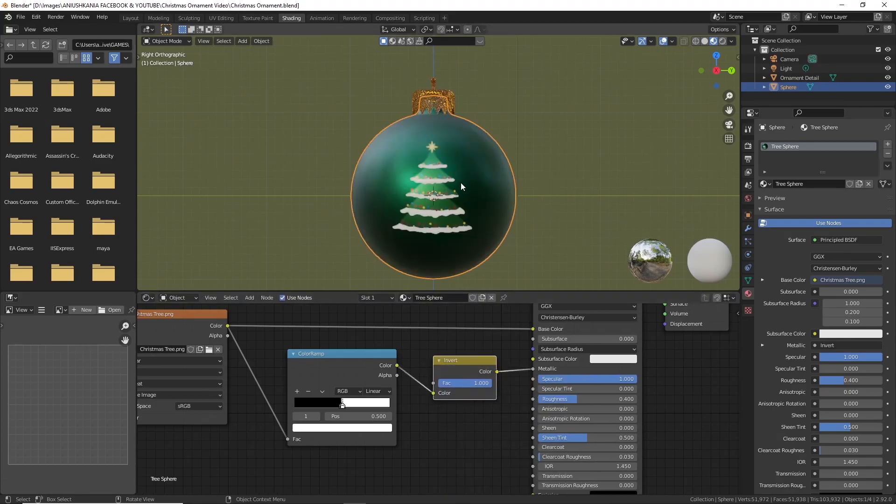
middle_click_drag(383, 162, 413, 164)
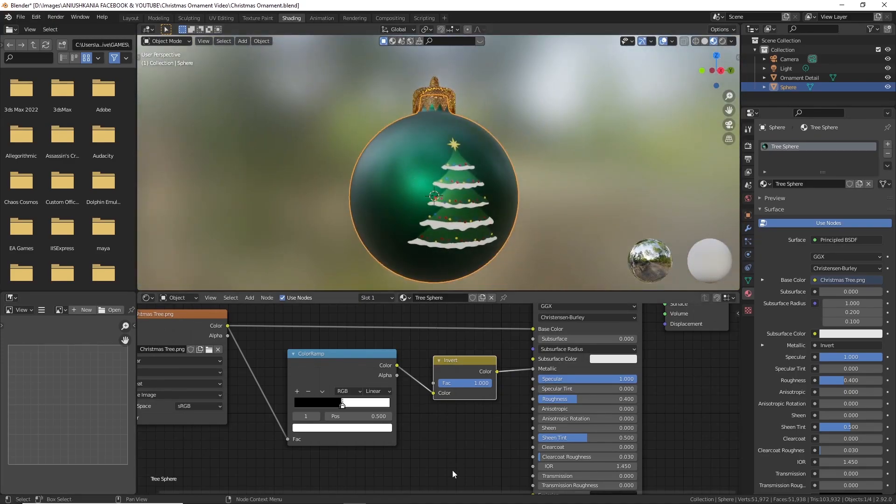
Step: Connect the tree image's Color to the Principled BSDF's Normal input and insert a Bump node on that link
scroll(452, 469, "down", 2)
left_click_drag(296, 312, 519, 458)
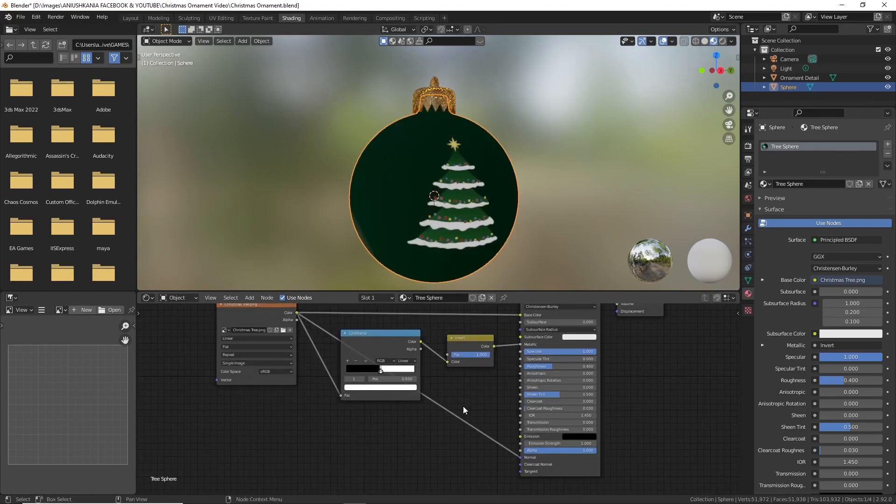
key("shift+a")
left_click(471, 400)
type("bump")
key("Return")
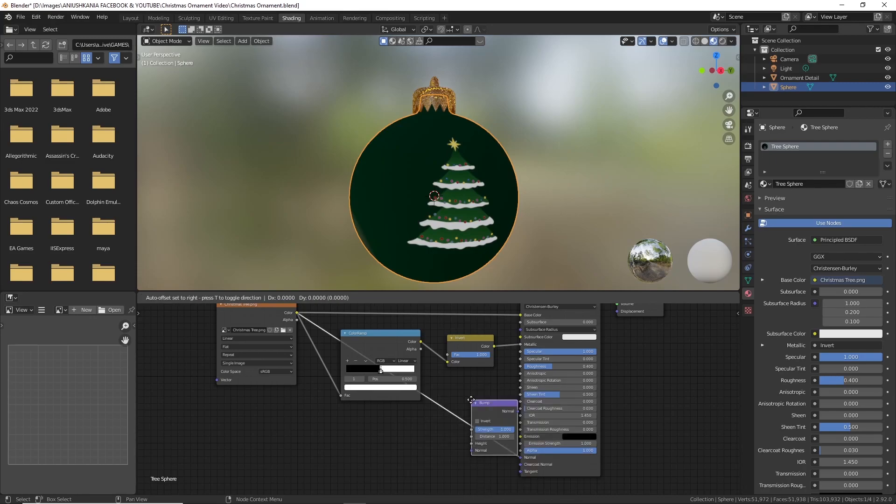
left_click(447, 400)
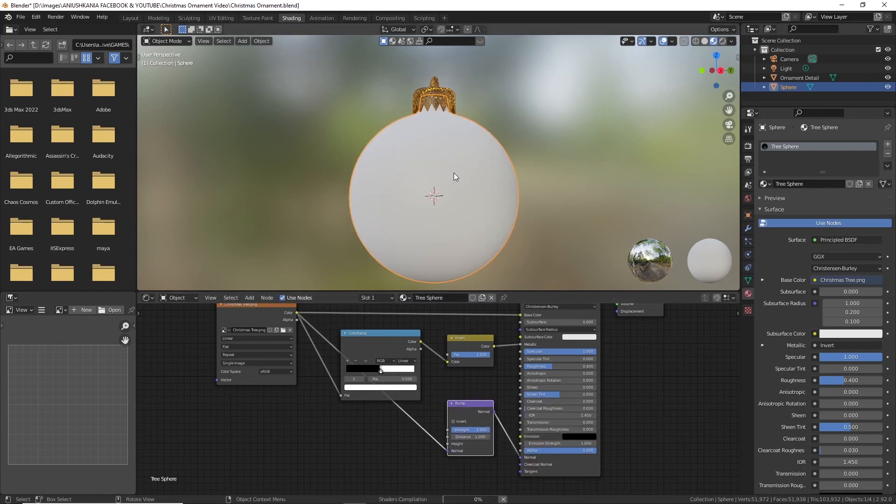
Step: Connect the tree image's Color to the Bump node's Height input and remove its link to the Bump's Normal input
scroll(514, 206, "up", 2)
mouse_move(512, 206)
middle_mouse_down()
mouse_move(432, 202)
mouse_move(504, 201)
middle_mouse_up()
scroll(436, 203, "up", 2)
left_click_drag(351, 360, 449, 444)
left_click_drag(446, 450, 433, 452)
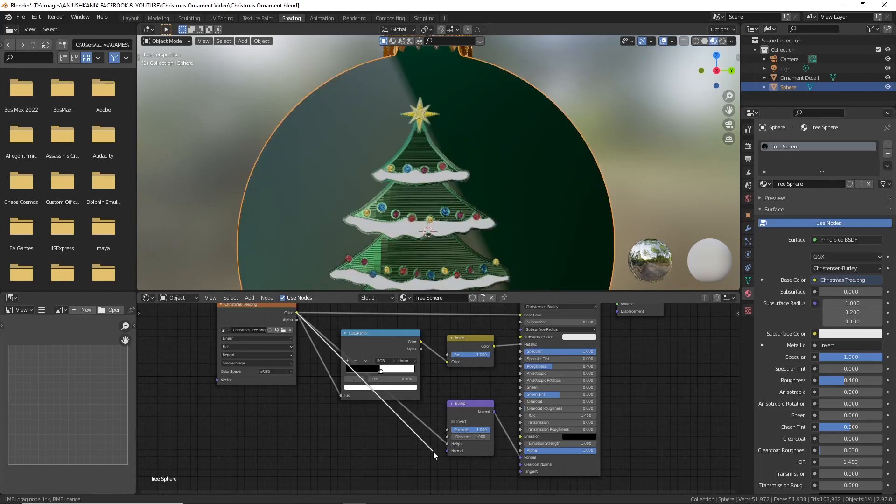
mouse_move(444, 139)
middle_mouse_down()
mouse_move(364, 159)
mouse_move(475, 145)
mouse_move(484, 156)
mouse_move(447, 141)
middle_mouse_up()
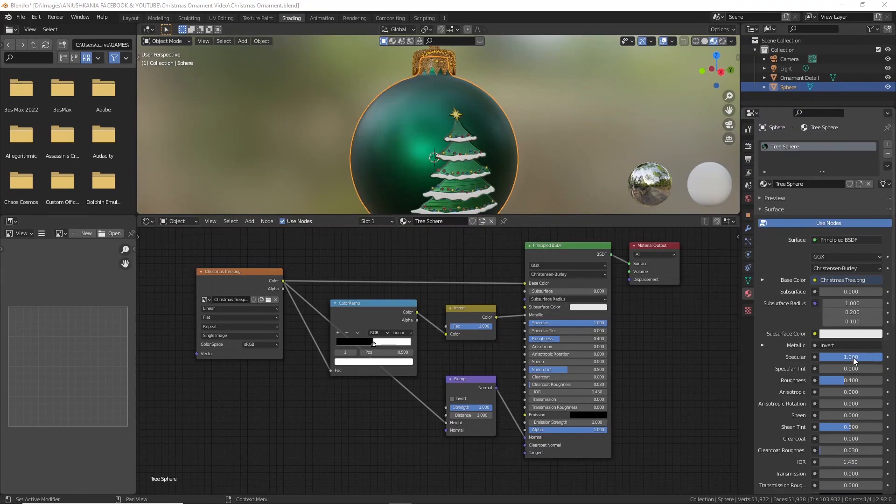
Step: Add a Voronoi Texture node below the image node and set its feature output to Smooth F1
middle_click_drag(364, 412, 439, 379)
key("shift+a")
left_click(354, 402)
type("voro")
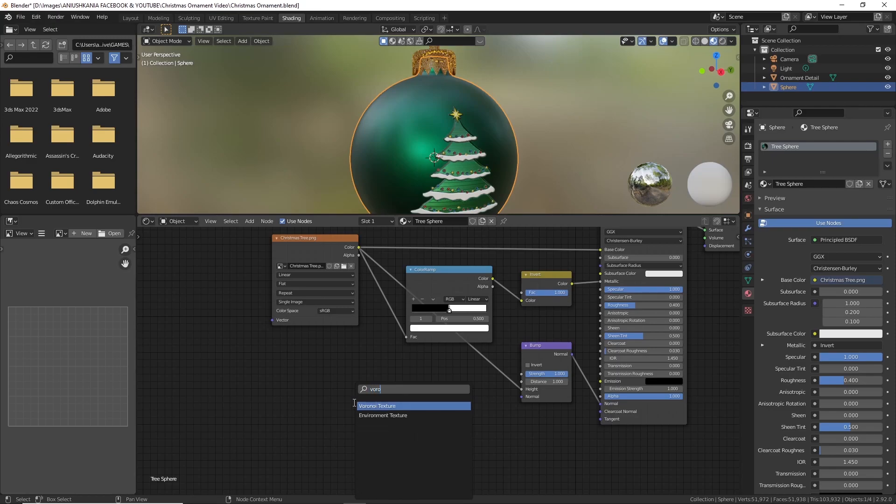
key("Return")
left_click(368, 405)
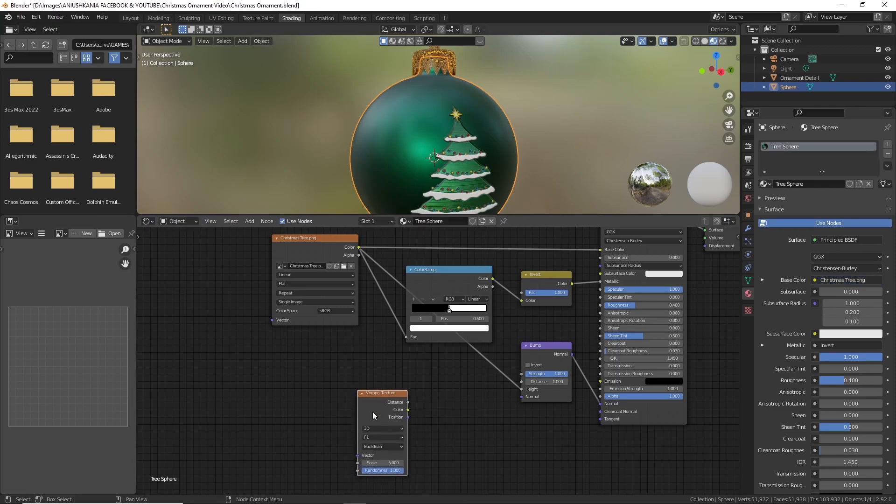
left_click(384, 438)
left_click(389, 459)
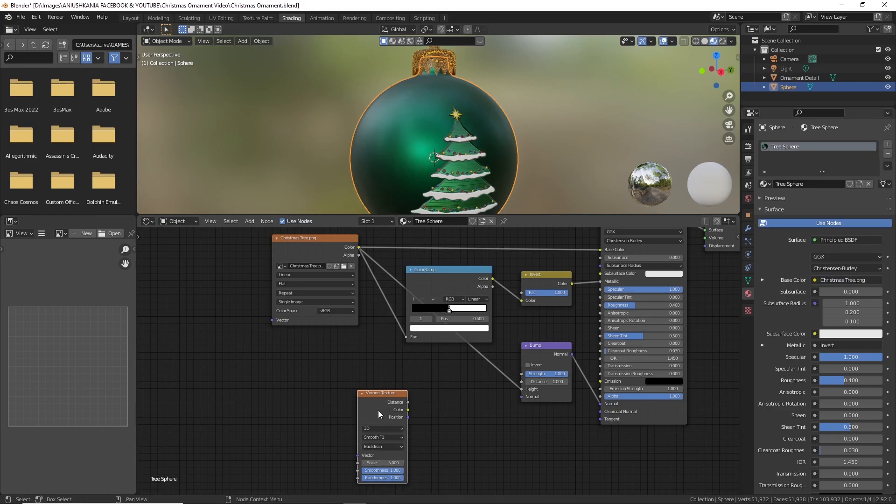
left_click_drag(382, 393, 369, 388)
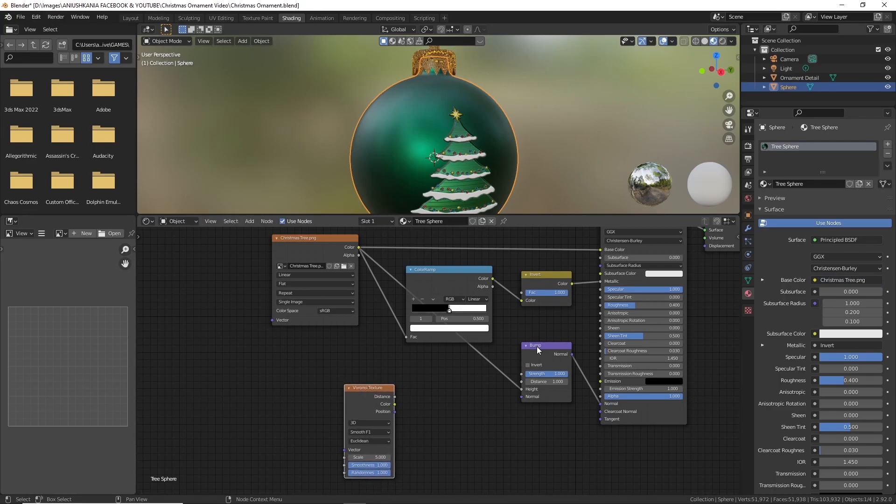
Step: Add a Mapping node, connect it to the Voronoi Texture's Vector input, and set the texture's Scale to 10
key("shift+a")
left_click(261, 391)
type("mapp")
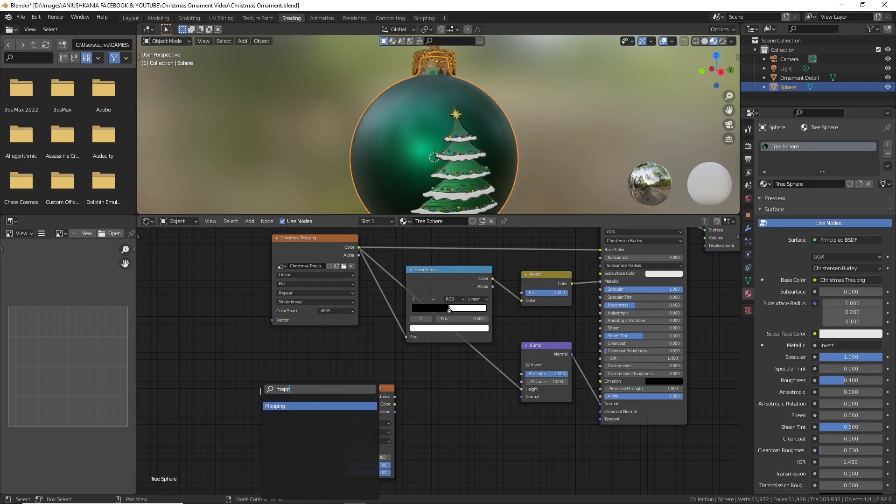
key("Return")
left_click(260, 391)
left_click_drag(310, 405, 344, 449)
middle_click_drag(350, 356, 404, 319)
left_click(433, 417)
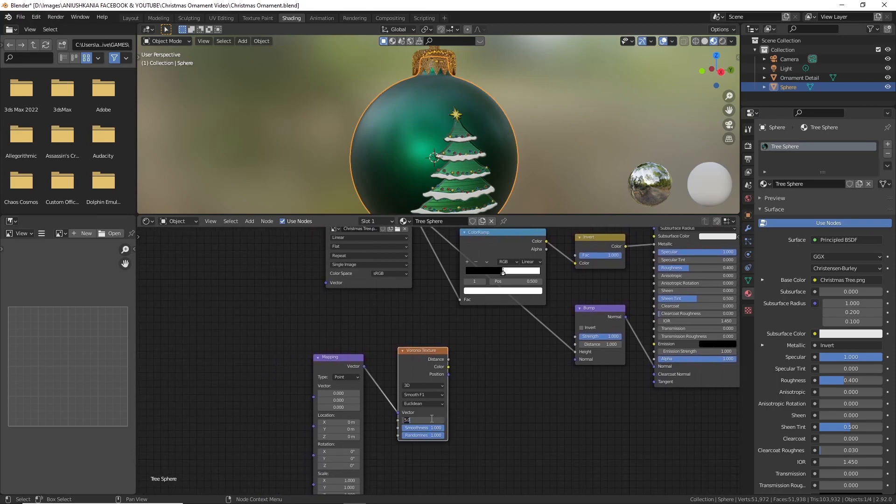
key("Return")
left_click(226, 369)
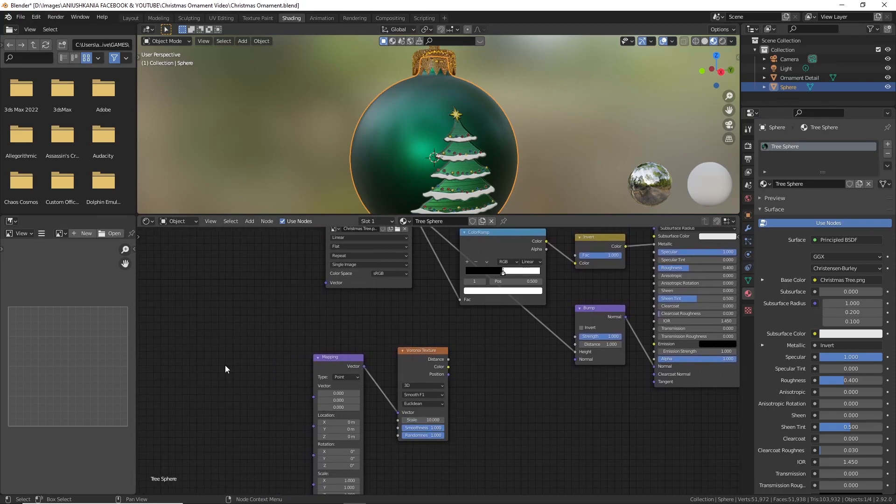
Step: Add a Texture Coordinate node and connect its Object output to the Mapping node's Vector input
key("shift+a")
left_click(225, 366)
type("tex")
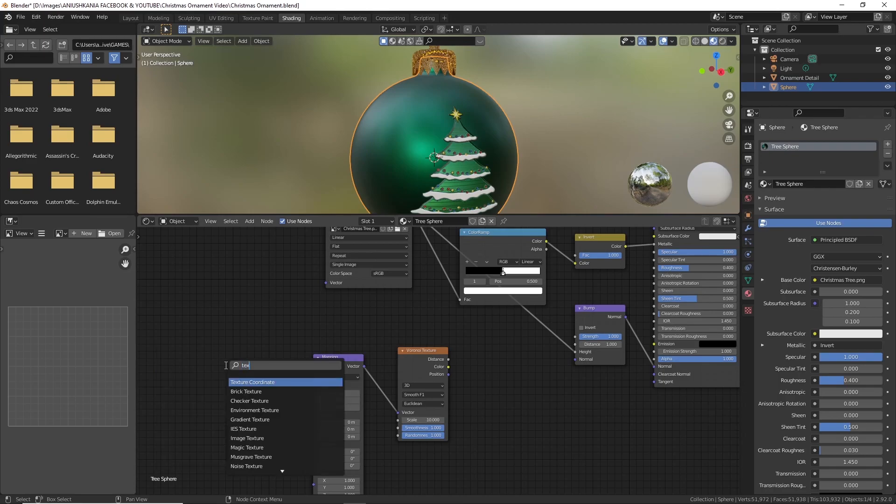
key("Return")
left_click(225, 365)
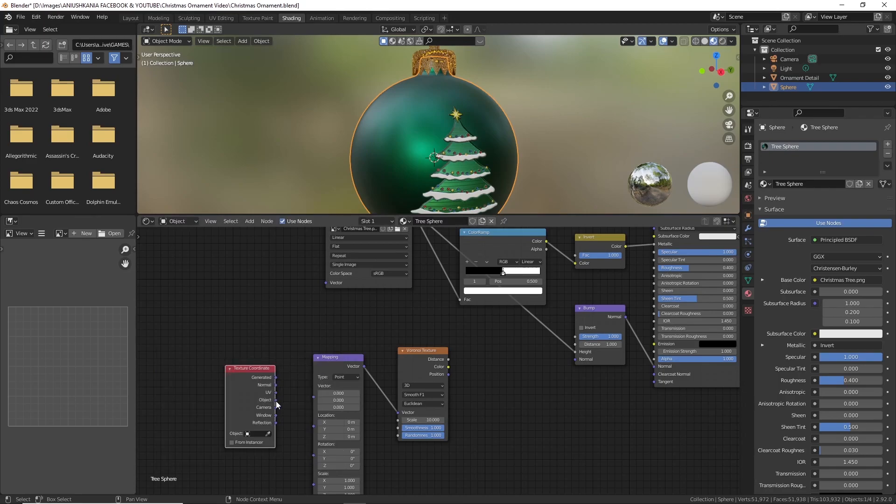
left_click_drag(276, 401, 344, 393)
Step: Add a MixRGB node with the tree image as Color1 and the Voronoi colour as Color2, and connect it to the Bump's Height
middle_click_drag(542, 398, 475, 420)
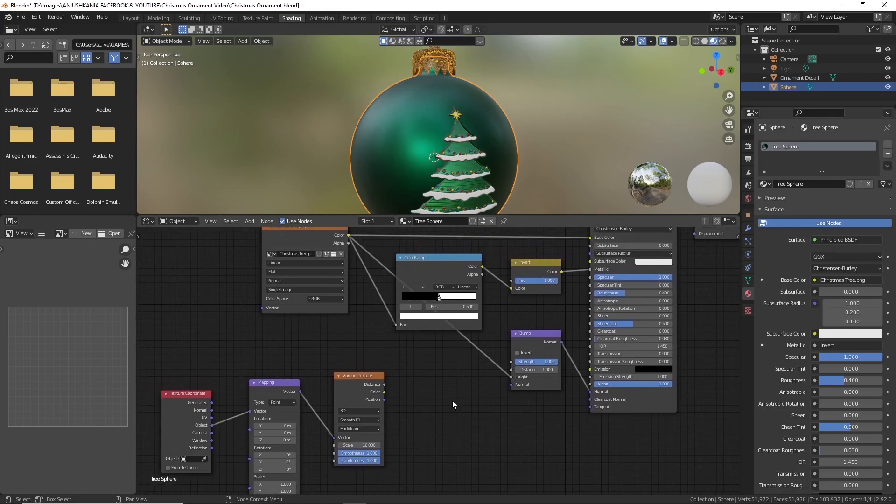
key("shift+a")
type("mixr")
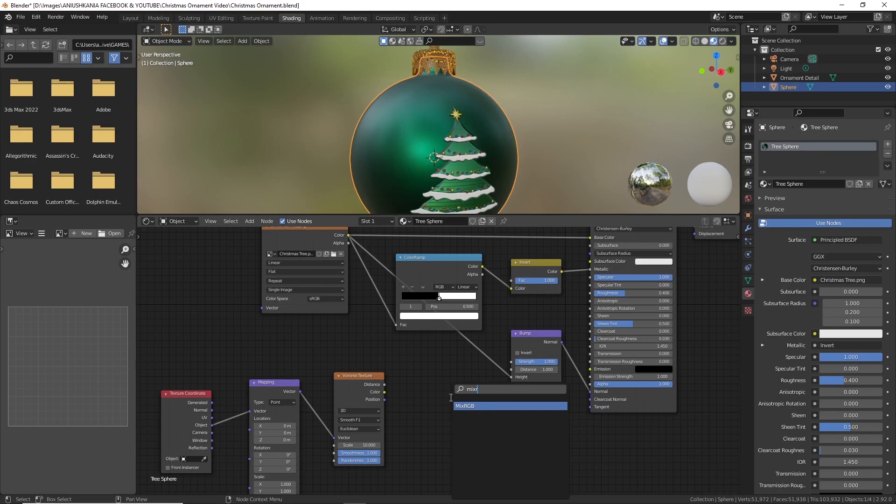
key("Return")
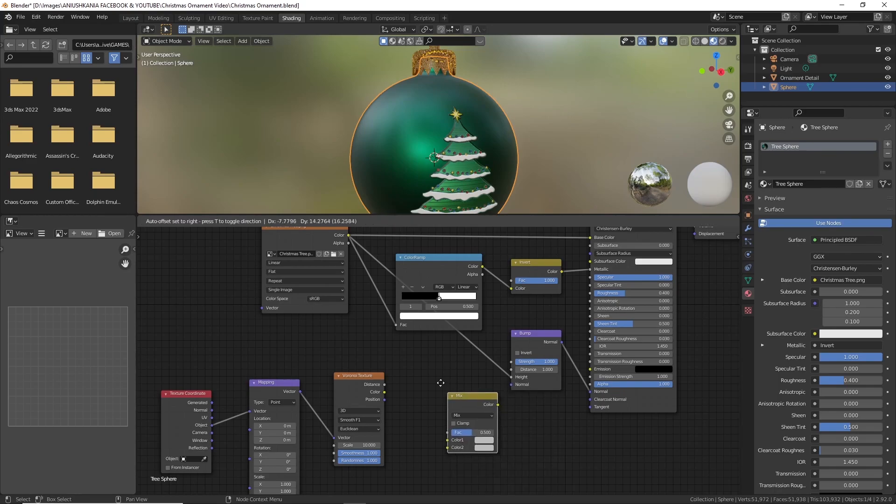
left_click(436, 374)
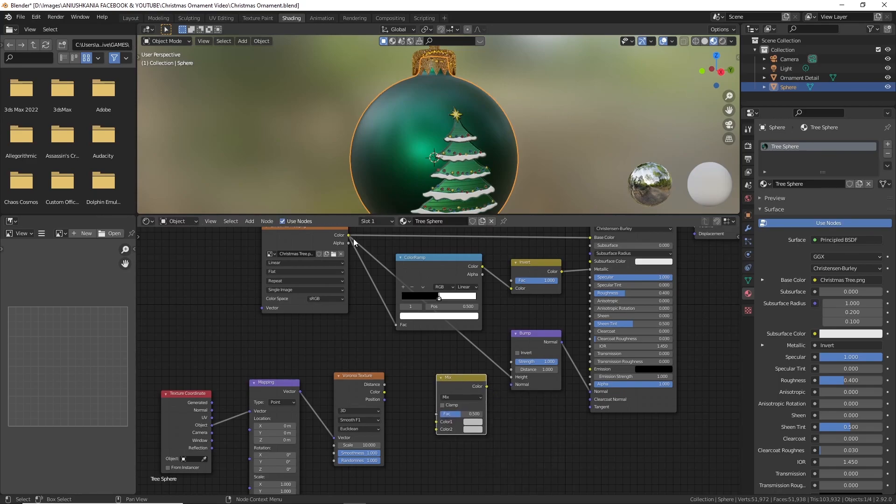
left_click_drag(347, 236, 436, 422)
left_click_drag(384, 393, 435, 429)
left_click_drag(487, 387, 510, 378)
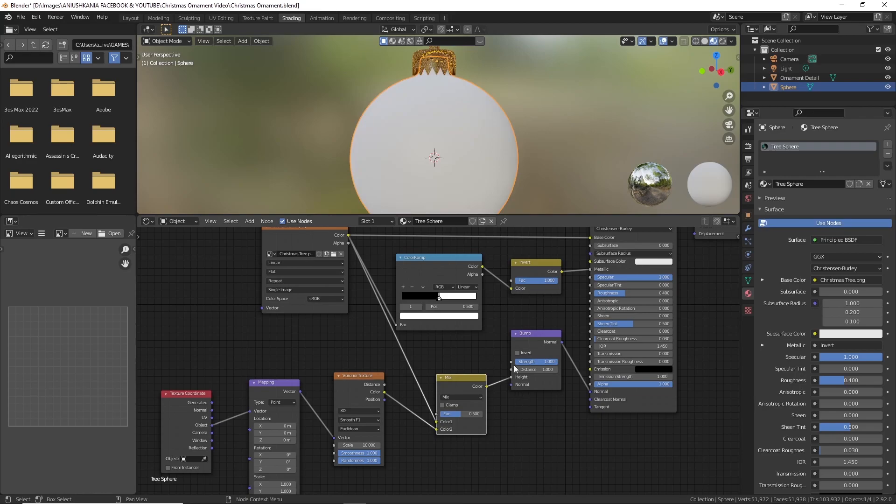
Step: Set the Voronoi Texture's Scale to 30 and reduce the Mix node's Fac to 0.025
middle_click_drag(496, 146, 478, 138)
scroll(508, 144, "down", 3)
scroll(478, 138, "up", 2)
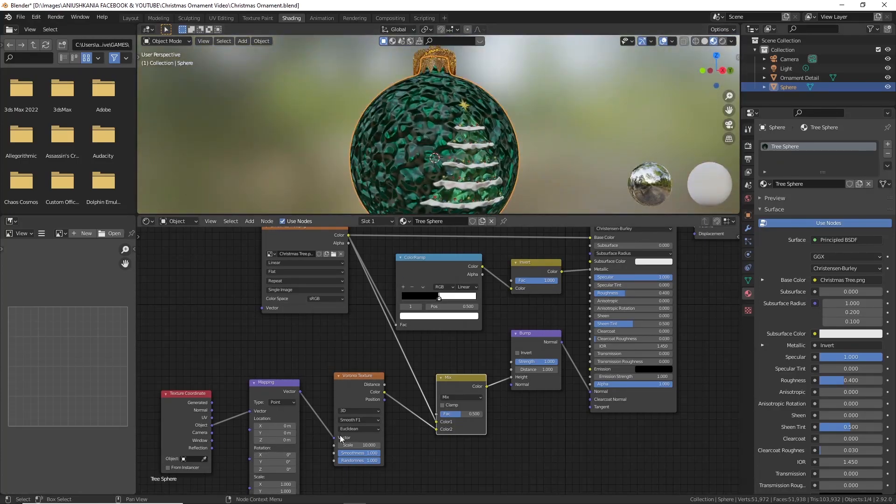
left_click(364, 442)
type("10.0")
key("Return")
mouse_move(472, 116)
middle_mouse_down()
mouse_move(444, 143)
mouse_move(383, 130)
mouse_move(469, 112)
middle_mouse_up()
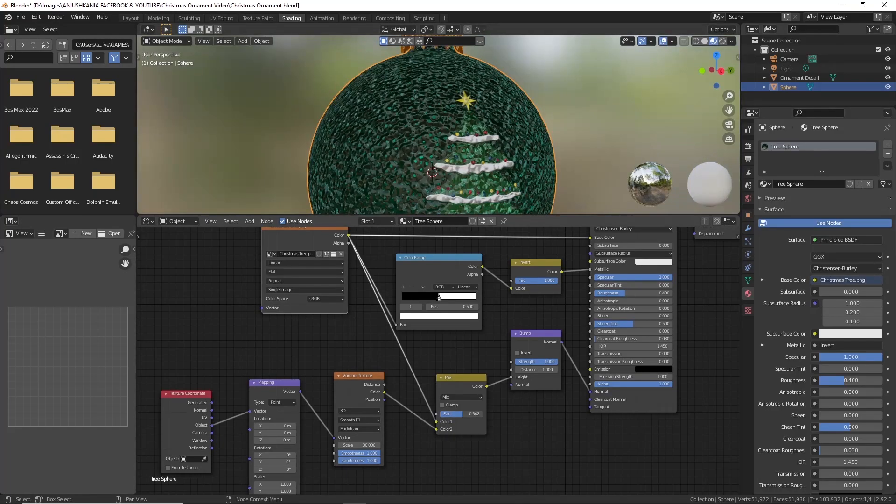
left_click_drag(463, 414, 441, 414)
middle_click_drag(485, 135, 466, 132)
Step: Raise the Voronoi Texture's Scale to 50, trying 40 first
left_click_drag(364, 445, 349, 445)
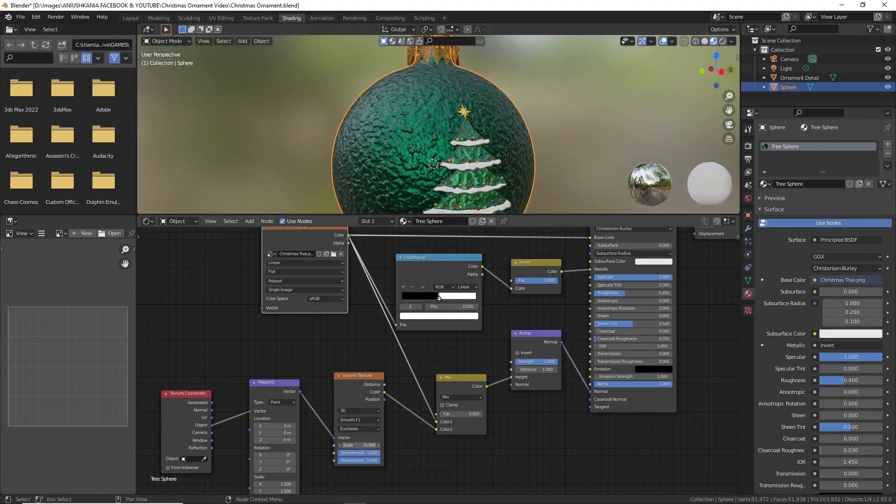
left_click(359, 446)
key("Return")
middle_click_drag(472, 47, 447, 154)
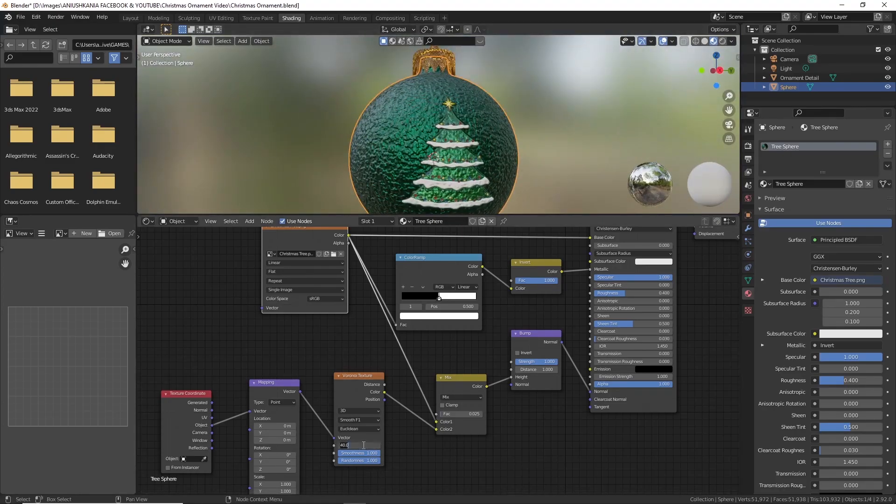
key("Return")
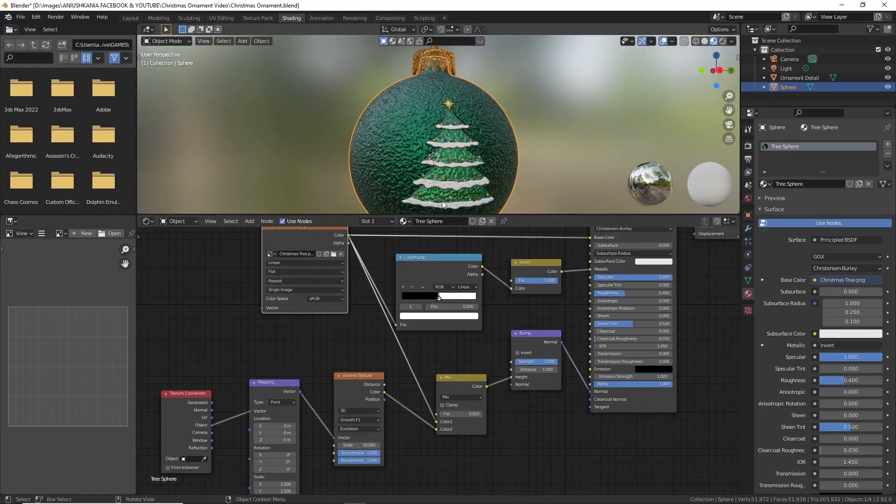
Step: Try Distance to Edge and F2 as the Voronoi Texture's feature output, and try a higher Fac on the Mix node
scroll(447, 173, "up", 2)
middle_click_drag(447, 172, 441, 150)
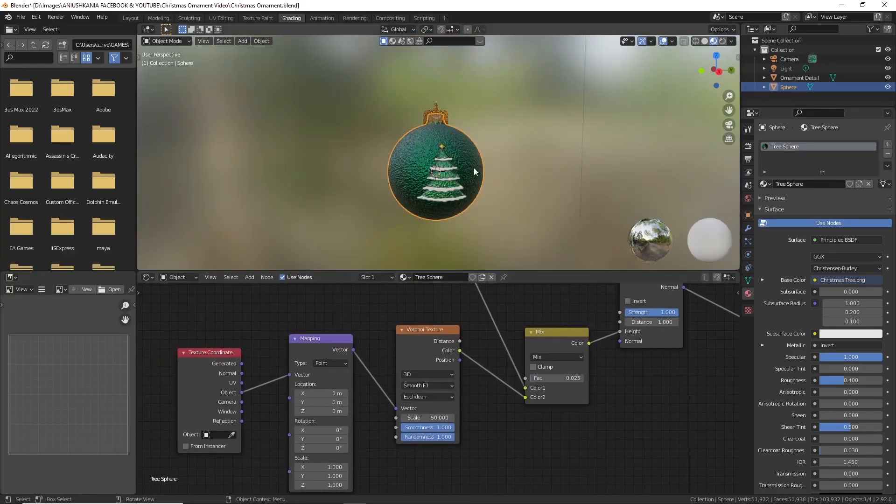
scroll(474, 167, "up", 3)
left_click(442, 386)
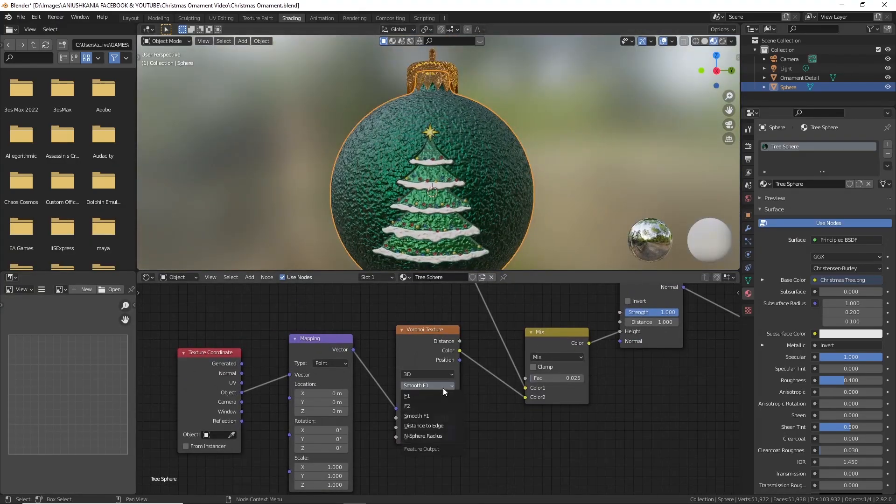
left_click(445, 424)
left_click(438, 365)
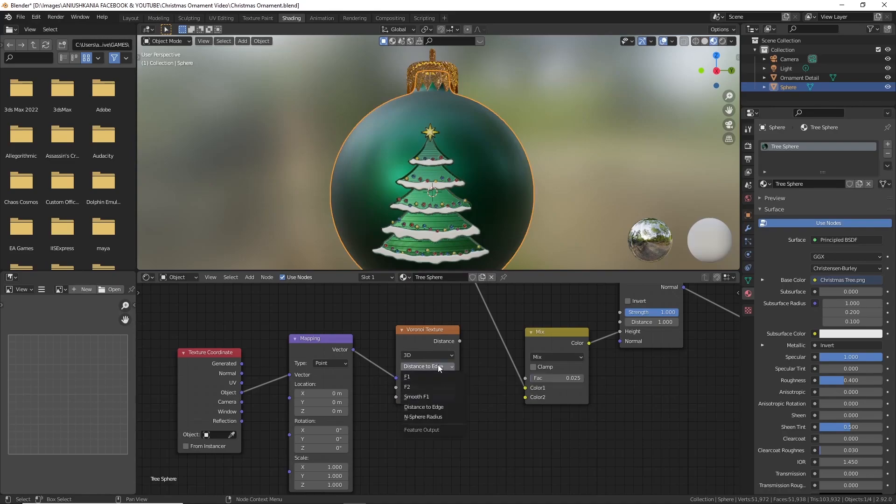
left_click(444, 387)
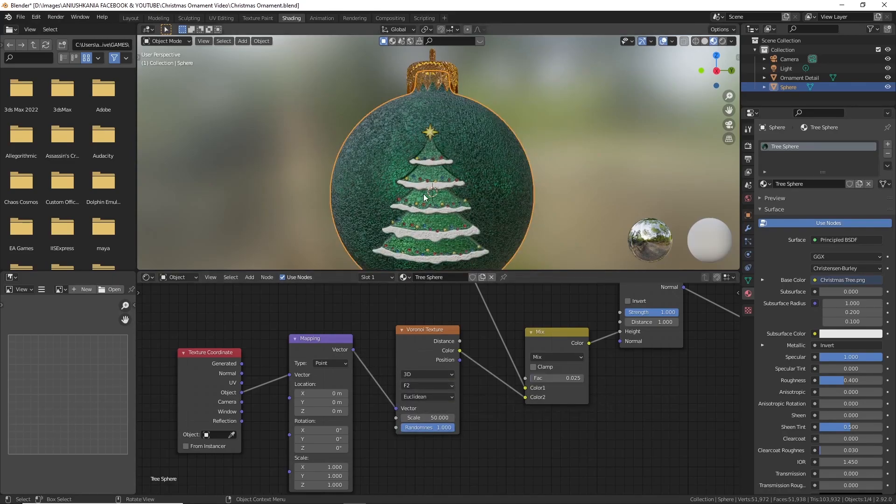
scroll(426, 182, "up", 4)
middle_click_drag(432, 186, 424, 179)
scroll(425, 174, "down", 6)
middle_click_drag(466, 204, 433, 189)
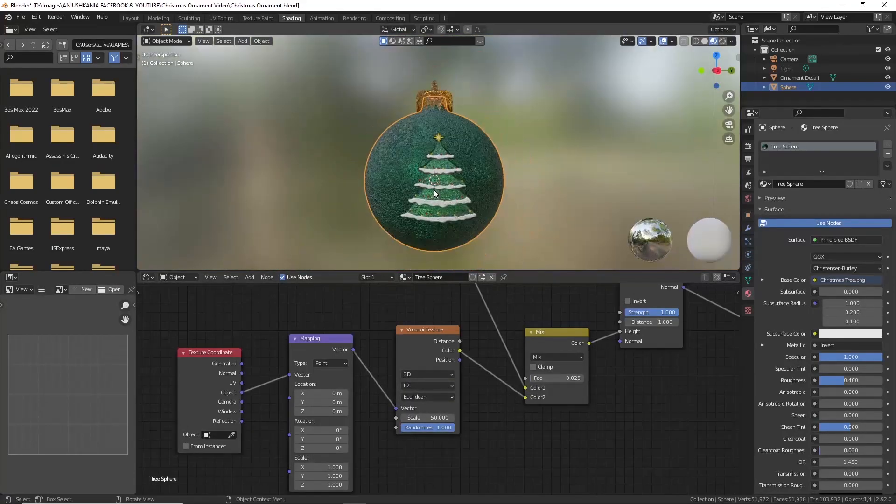
left_click_drag(560, 378, 537, 378)
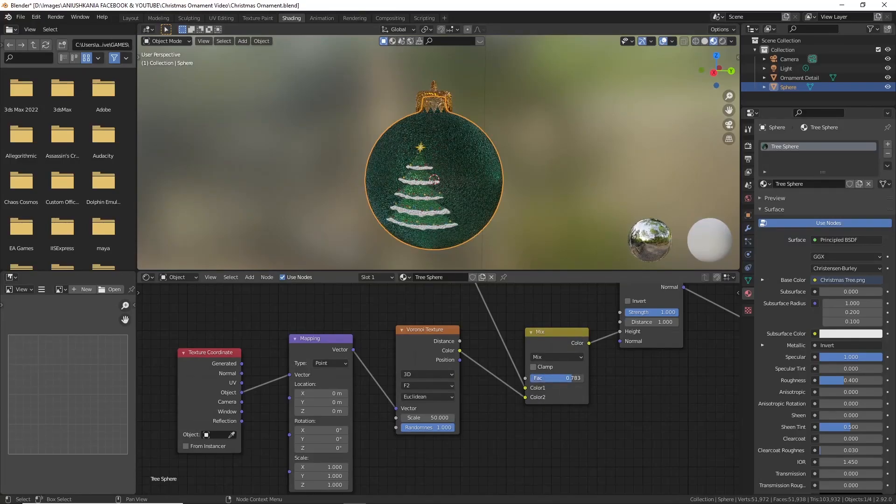
key("Escape")
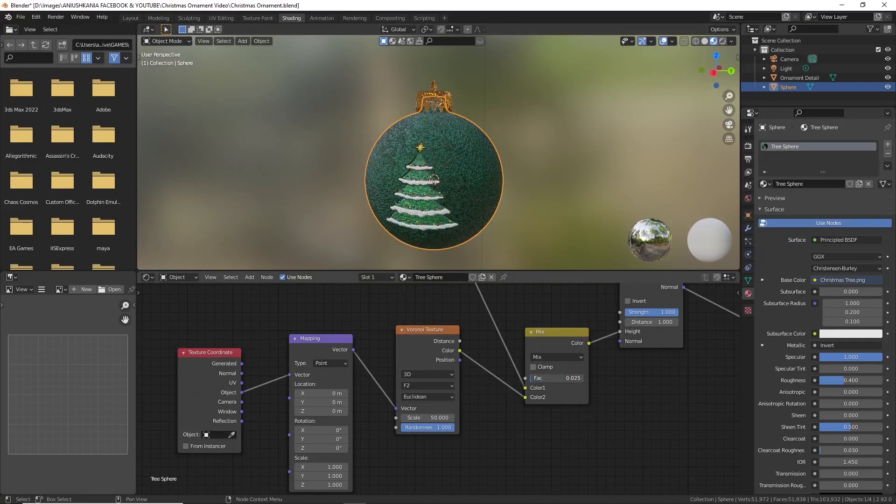
Step: Set the Voronoi Texture's feature output to F1
scroll(435, 189, "up", 4)
middle_click_drag(436, 190, 485, 180)
left_click(427, 384)
left_click(430, 394)
mouse_move(411, 205)
middle_mouse_down()
mouse_move(353, 212)
mouse_move(419, 195)
middle_mouse_up()
scroll(419, 197, "up", 1)
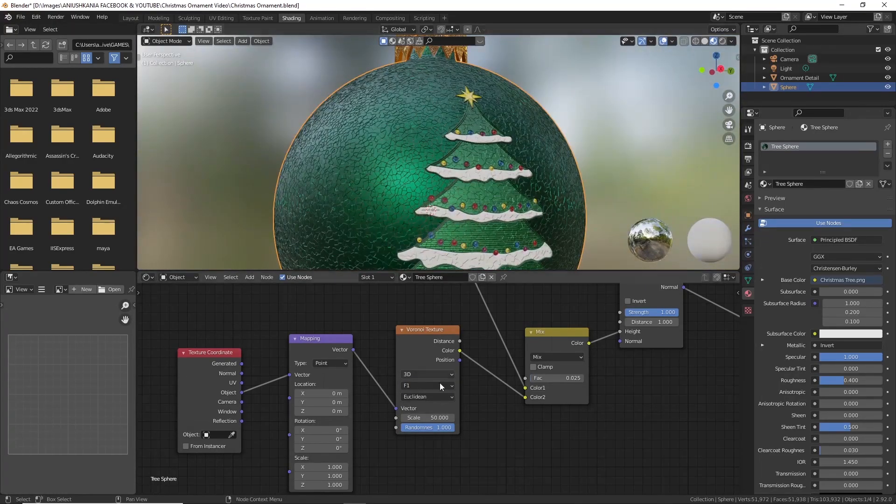
Step: Raise the Mix node's Fac to 0.1, trying 0.03 first
double_click(566, 379)
type(".0")
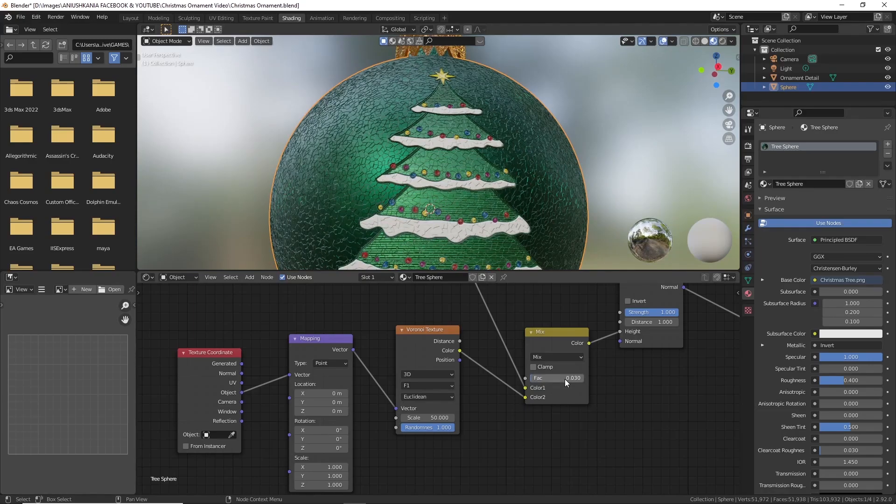
double_click(565, 379)
type(".1")
key("Return")
scroll(501, 150, "down", 4)
middle_click_drag(501, 151, 501, 200)
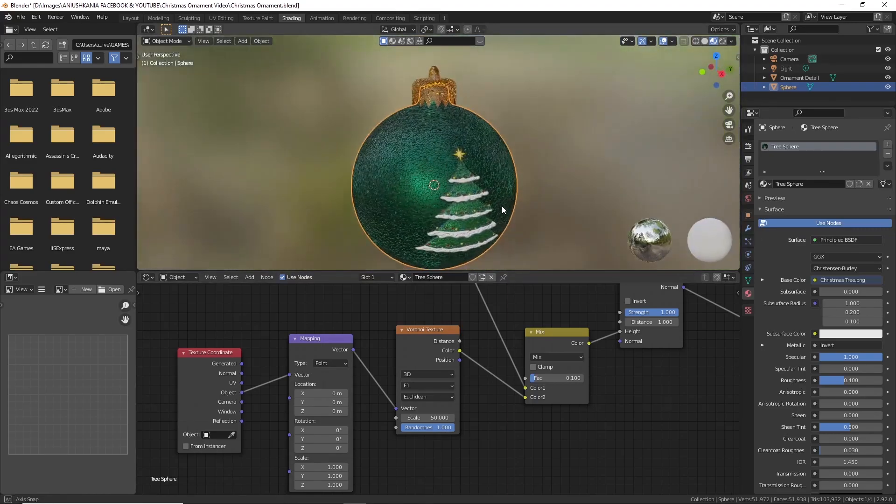
Step: Adjust the Principled BSDF's Roughness and set it back to 0.4
middle_click_drag(644, 414, 419, 482)
middle_click_drag(517, 305, 439, 417)
mouse_move(545, 410)
left_mouse_down()
mouse_move(533, 409)
mouse_move(544, 409)
left_mouse_up()
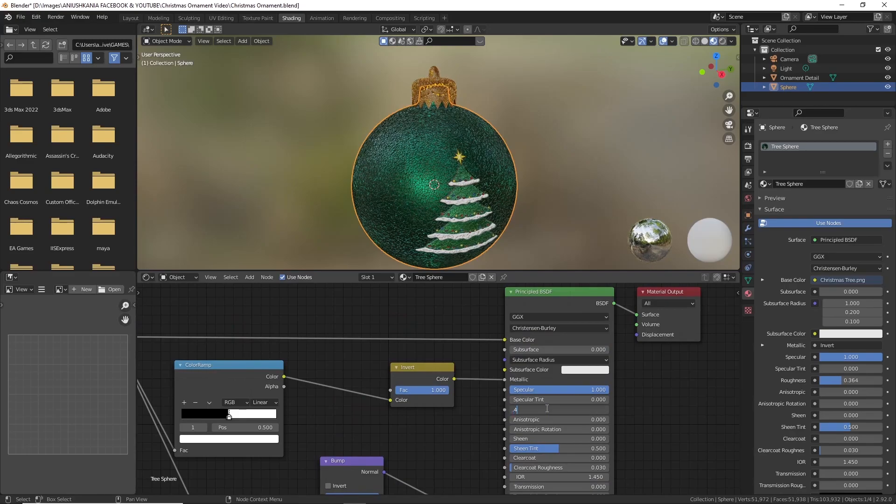
key("Return")
mouse_move(444, 165)
middle_mouse_down()
mouse_move(389, 173)
mouse_move(439, 172)
middle_mouse_up()
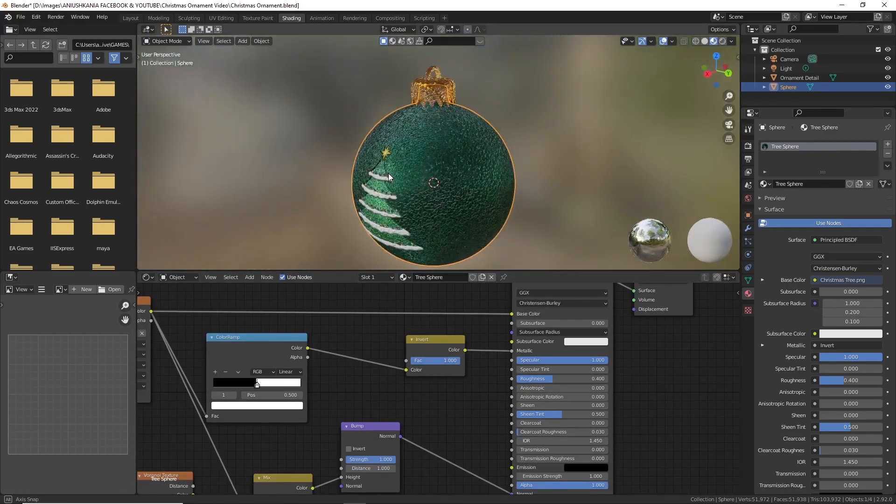
Step: Check the ornament's surface up close and from several angles, and save the file
left_click(555, 186)
middle_click_drag(555, 185, 586, 226)
scroll(452, 102, "up", 6)
middle_click_drag(456, 85, 509, 205)
scroll(457, 194, "down", 4)
scroll(457, 194, "down", 5)
scroll(490, 147, "down", 2)
scroll(432, 150, "down", 2)
key("ctrl+s")
Step: Duplicate the sphere together with its gold cap and place the copy beside the original along the Y axis
left_click(443, 125)
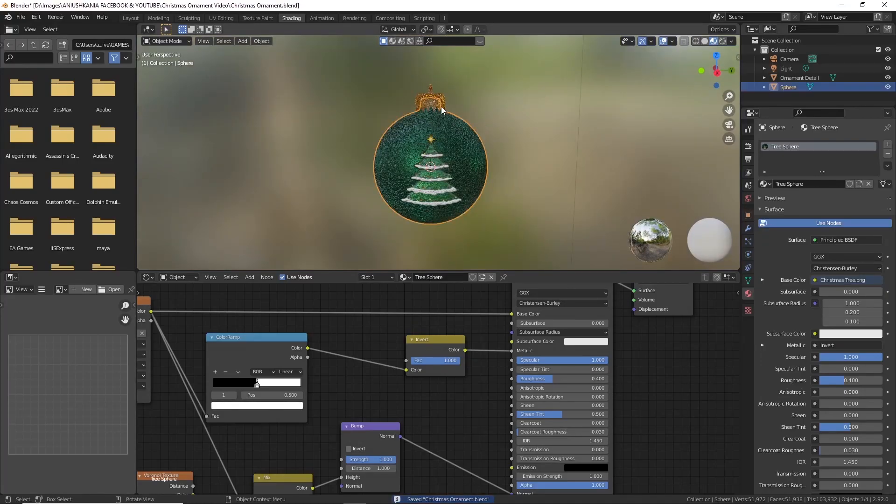
left_click(438, 108, "shift")
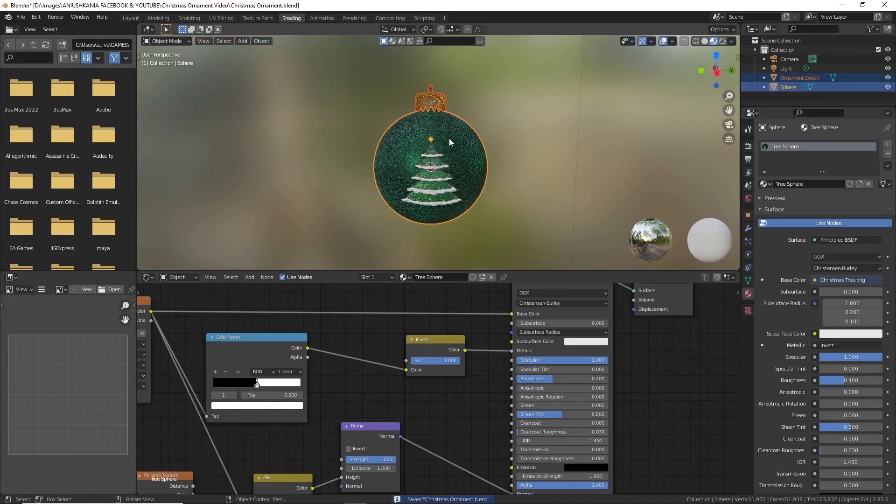
middle_click_drag(499, 222, 461, 228, "shift")
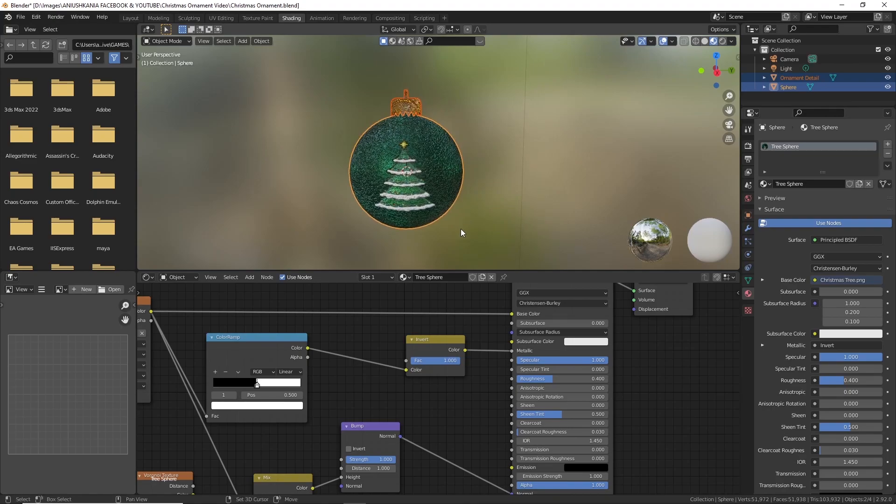
key("shift+d")
key("y")
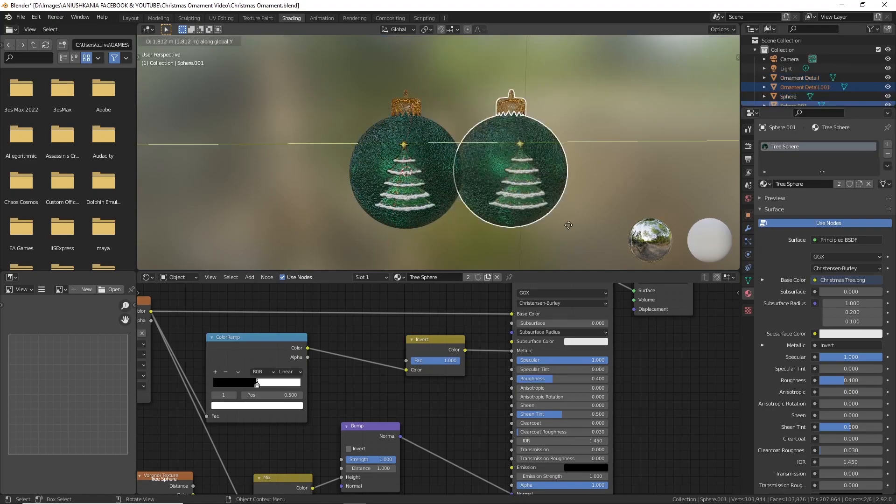
left_click(560, 218)
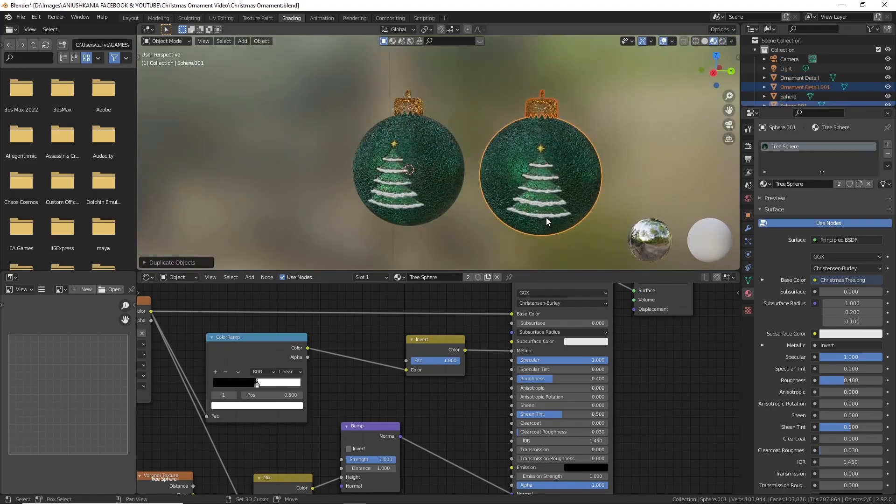
Step: Join the original ornament's gold cap and sphere into one object
middle_click_drag(547, 217, 461, 200, "shift")
left_click(489, 142)
middle_click_drag(490, 141, 508, 147)
left_click(321, 96)
left_click(331, 131, "shift")
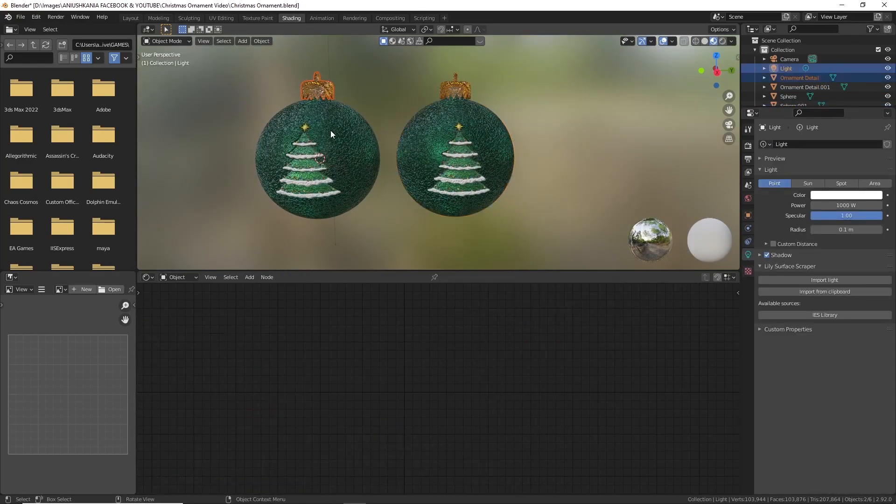
left_click(331, 131)
left_click(321, 86)
left_click(357, 142, "shift")
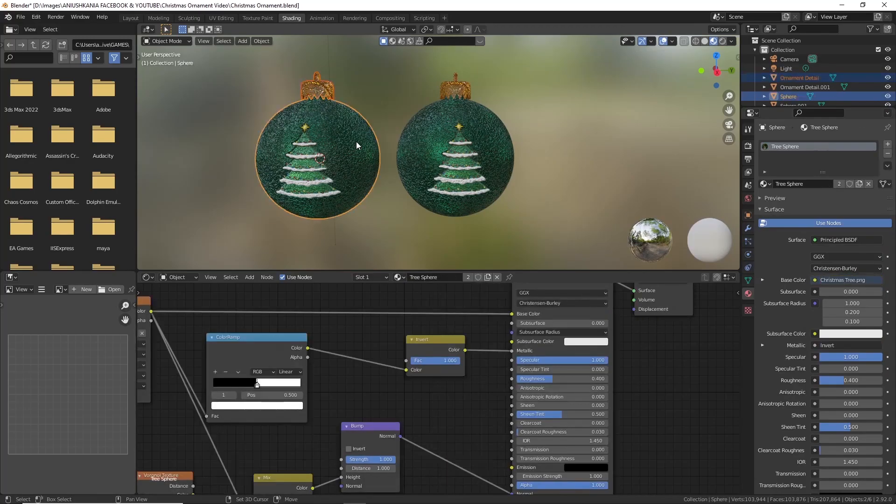
key("ctrl+j")
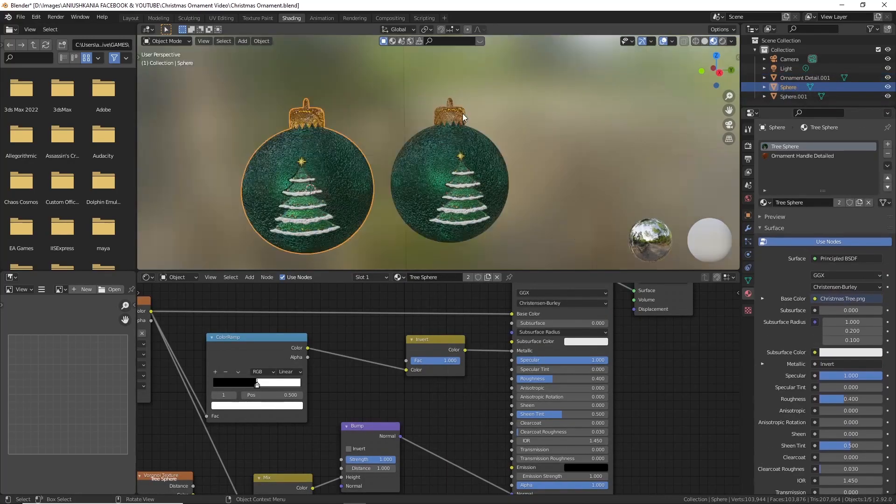
Step: Rename the duplicated sphere as Sphere Gingerbread Man
left_click(463, 114)
middle_click_drag(476, 164, 469, 164)
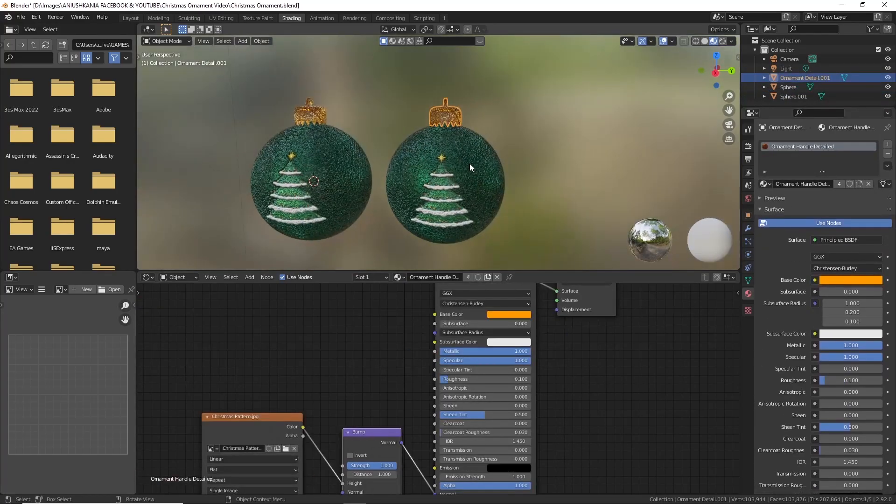
left_click(480, 157, "shift")
double_click(795, 97)
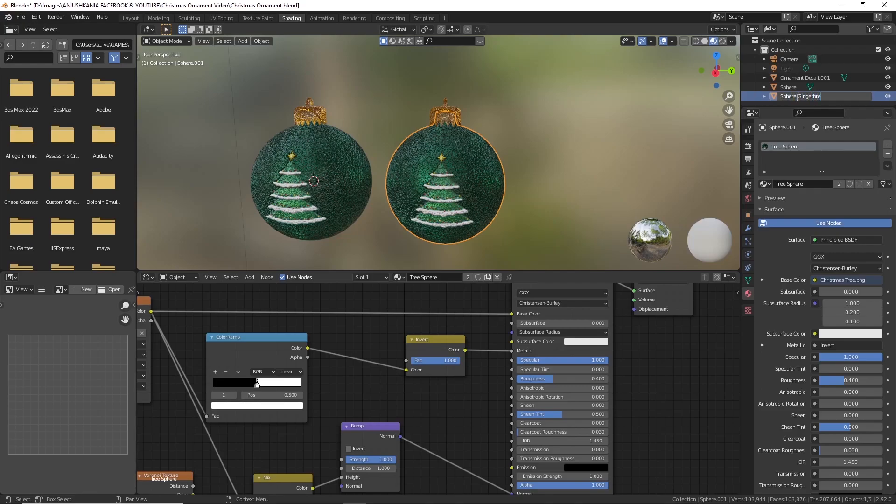
type("Sphere Gingerbread Man")
key("Return")
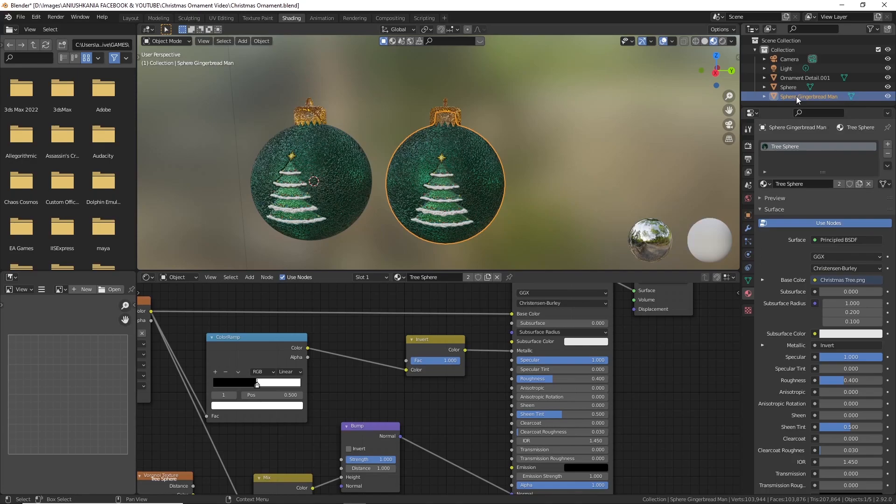
Step: Rename the original ornament's sphere object as Sphere Tree
left_click(794, 87)
double_click(799, 86)
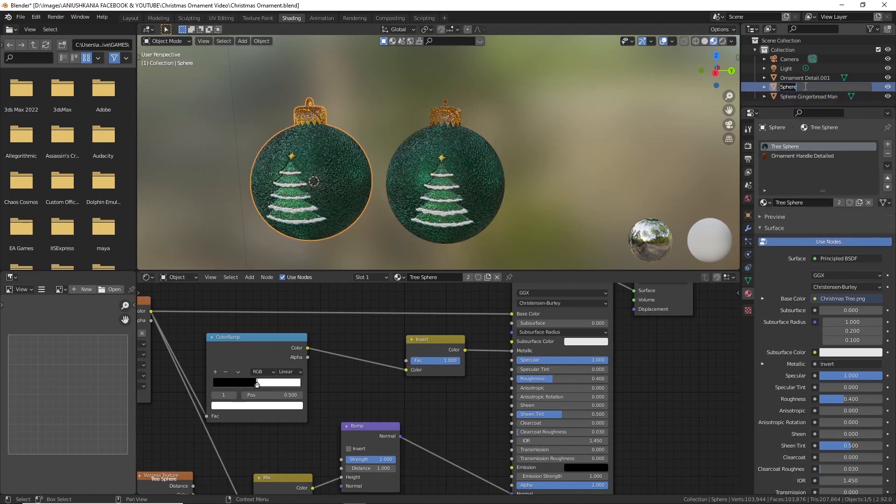
type("Sphere Tree")
key("Return")
Step: Give Sphere Gingerbread Man its own copy of the Tree Sphere material, named Gingerbread Man Sphere
left_click(805, 87)
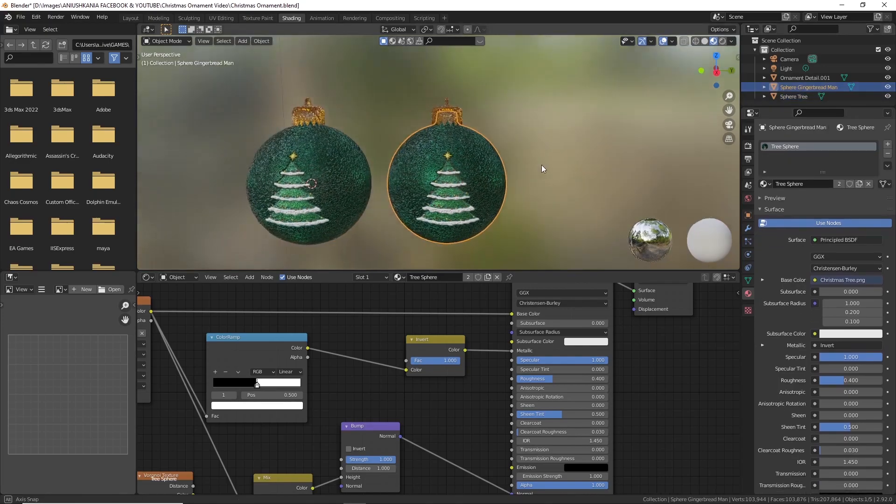
left_click(840, 185)
left_click(803, 184)
type("Gingerbre")
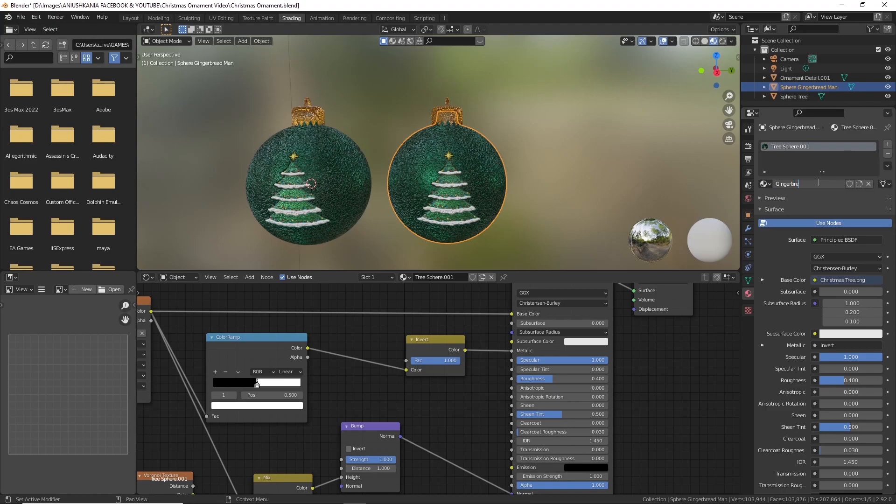
type("ad Man Sphere")
key("Return")
Step: Replace the image in the Gingerbread Man Sphere material's texture node with Gingerbread Man.png
middle_click_drag(352, 338, 564, 341)
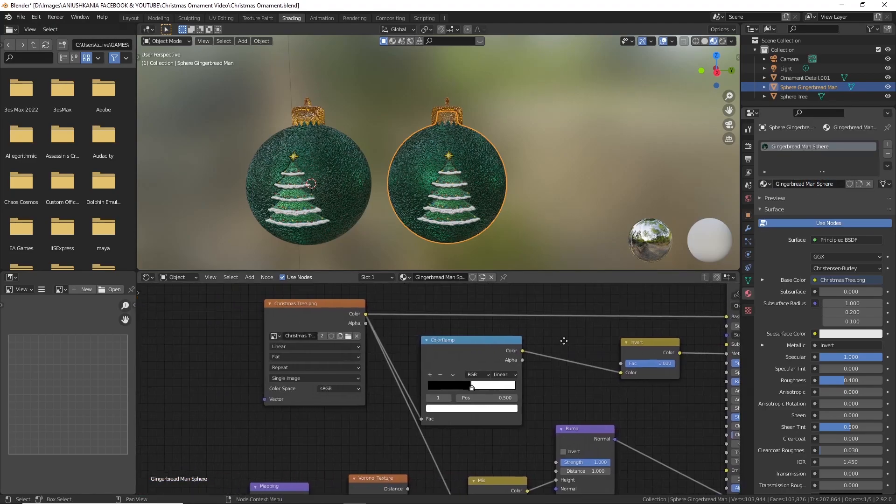
scroll(332, 321, "up", 2)
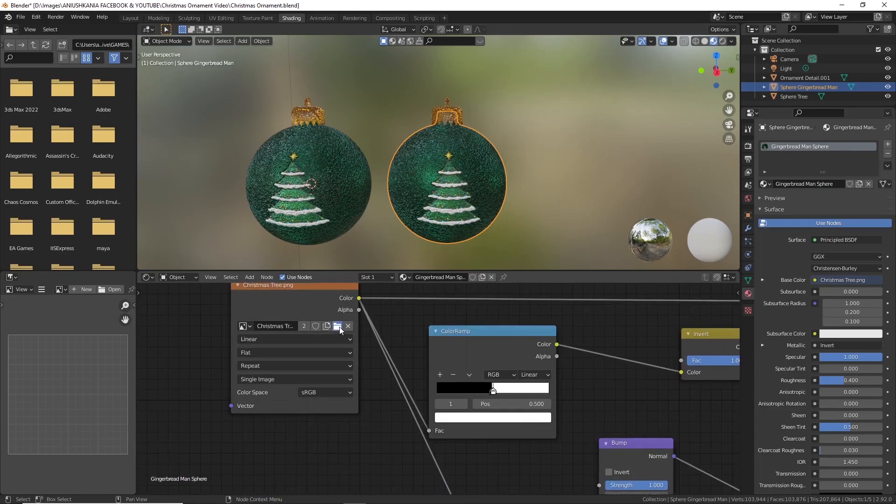
left_click(337, 326)
left_click(458, 135)
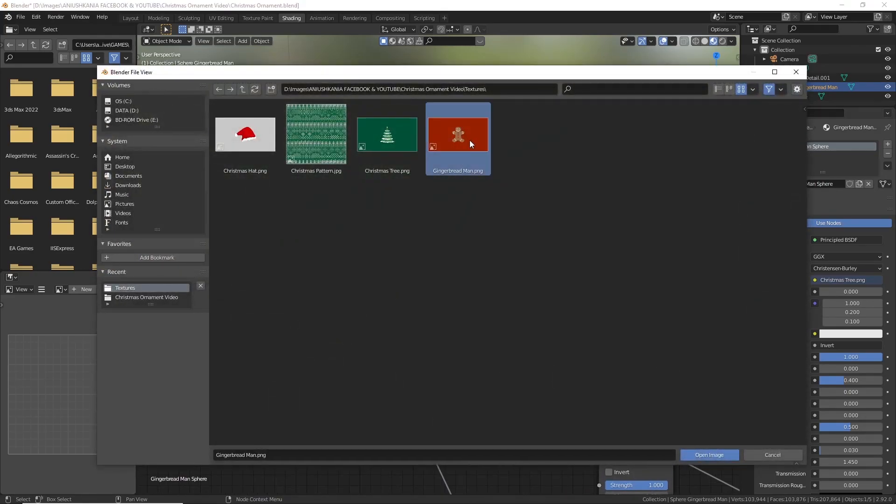
left_click(715, 456)
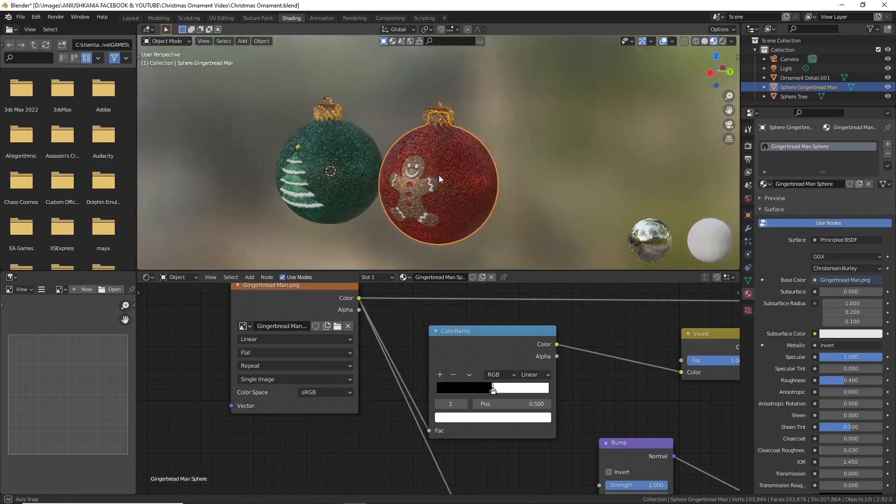
left_click(534, 176)
mouse_move(508, 211)
middle_mouse_down()
mouse_move(483, 212)
mouse_move(508, 208)
mouse_move(503, 202)
middle_mouse_up()
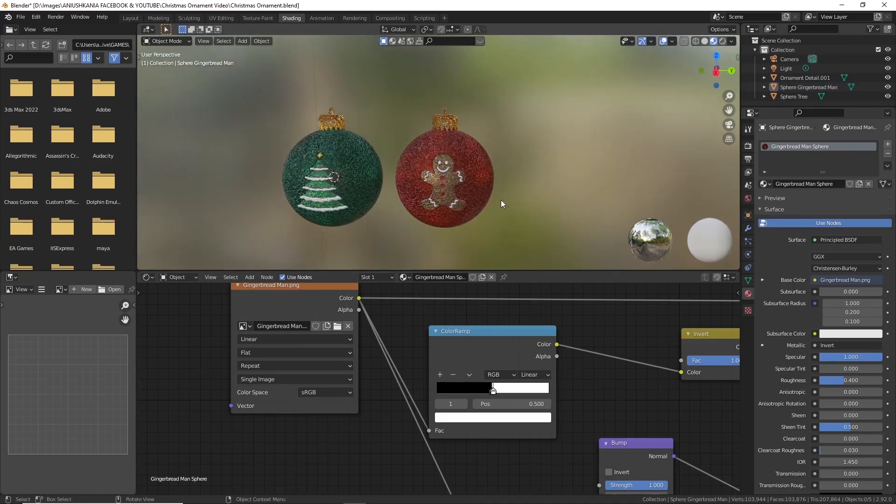
Step: Duplicate the gingerbread ornament's sphere and cap along the Y axis as a third ornament in the row
left_click(459, 141)
left_click(451, 125)
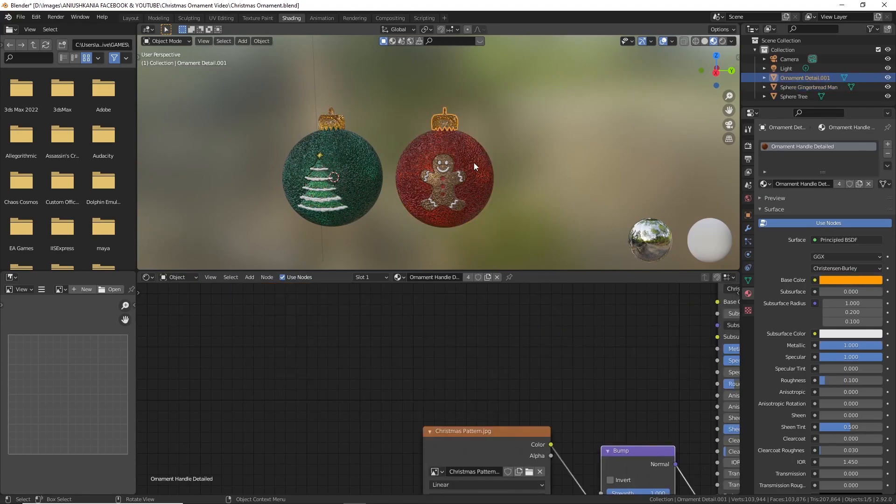
left_click(462, 151, "shift")
key("shift+d")
key("y")
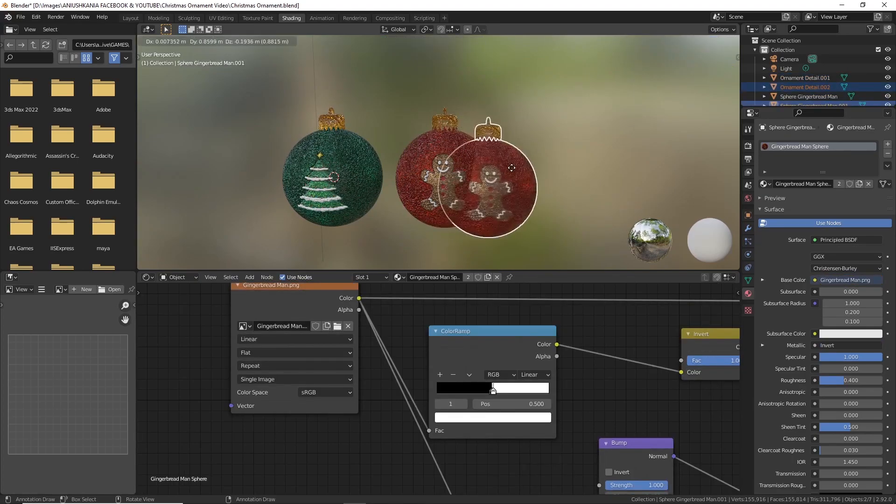
left_click(583, 171)
Step: Join the middle ornament's gold cap with the gingerbread man sphere
left_click(448, 123)
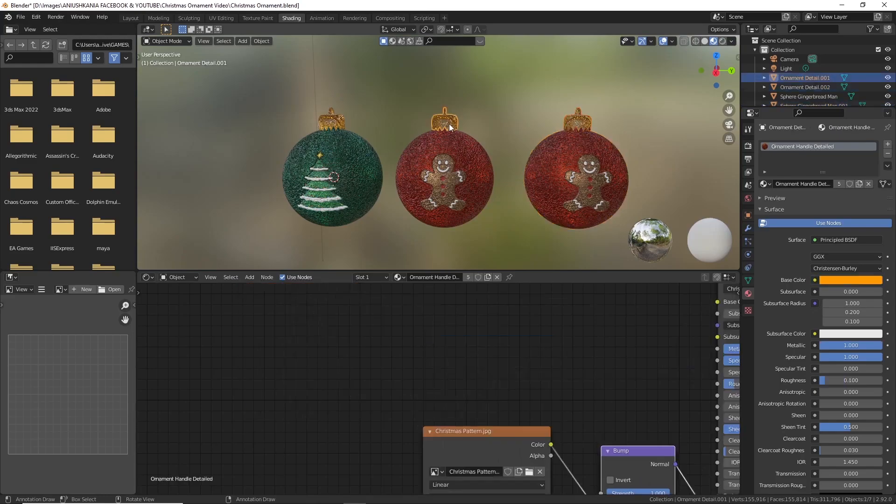
left_click(466, 149, "shift")
key("ctrl+j")
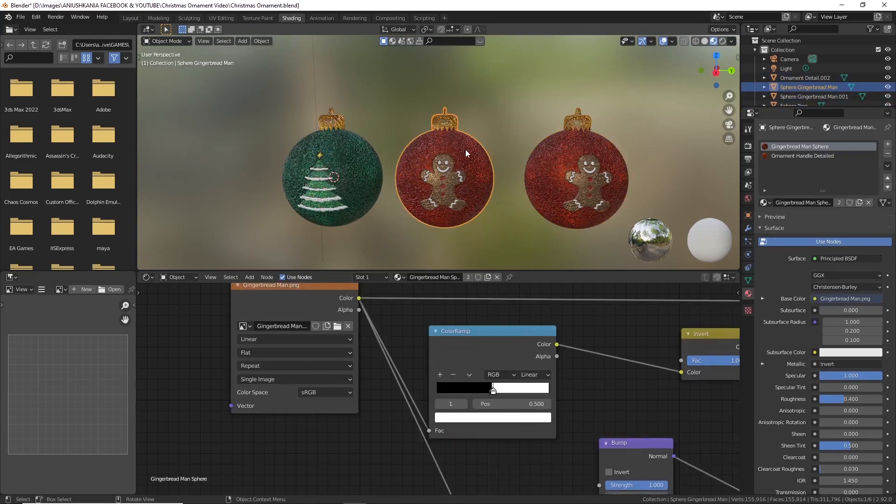
Step: Rename the duplicated third ornament's sphere as Sphere Santa Hat
middle_click_drag(514, 207, 390, 202, "shift")
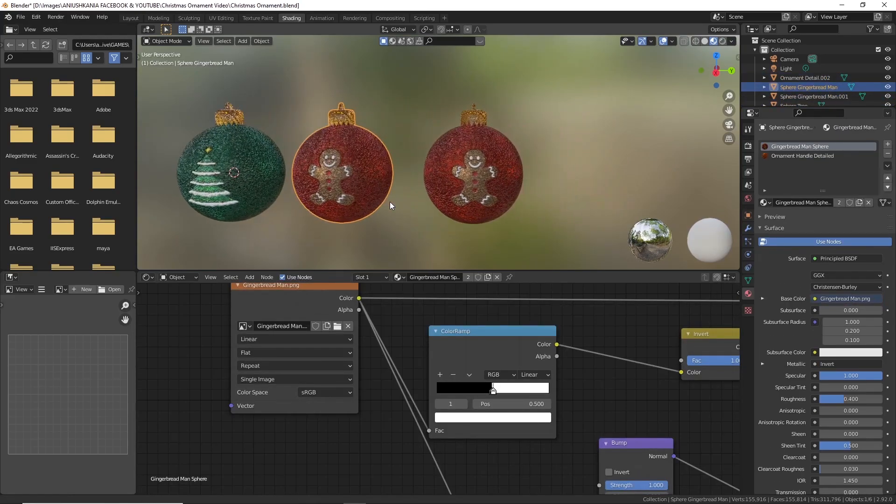
left_click(487, 141)
scroll(479, 194, "up", 2)
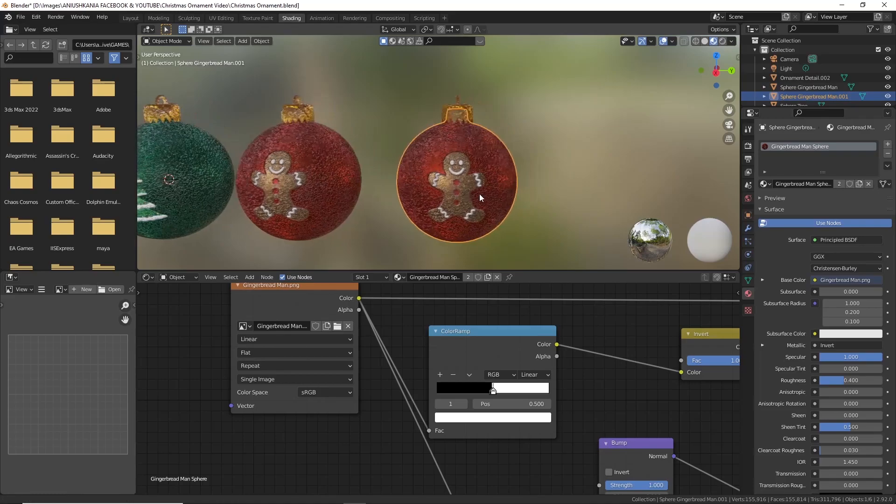
double_click(826, 100)
type("Sphere Santa Hat")
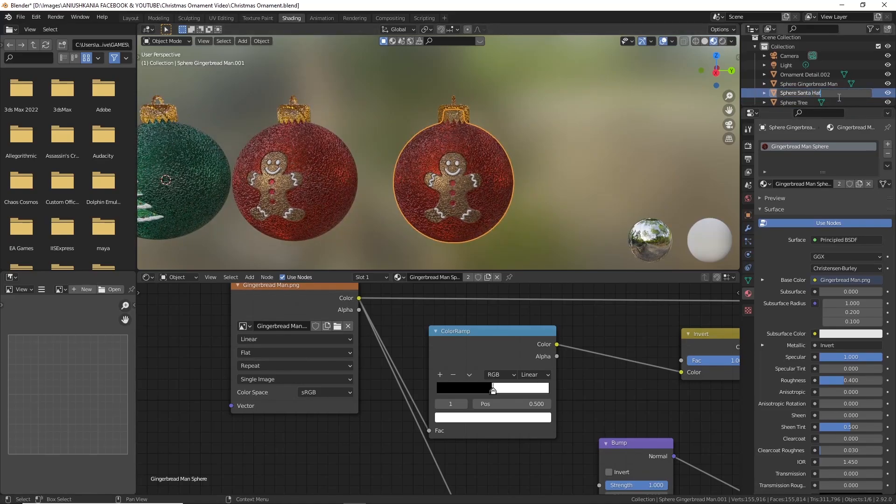
key("Return")
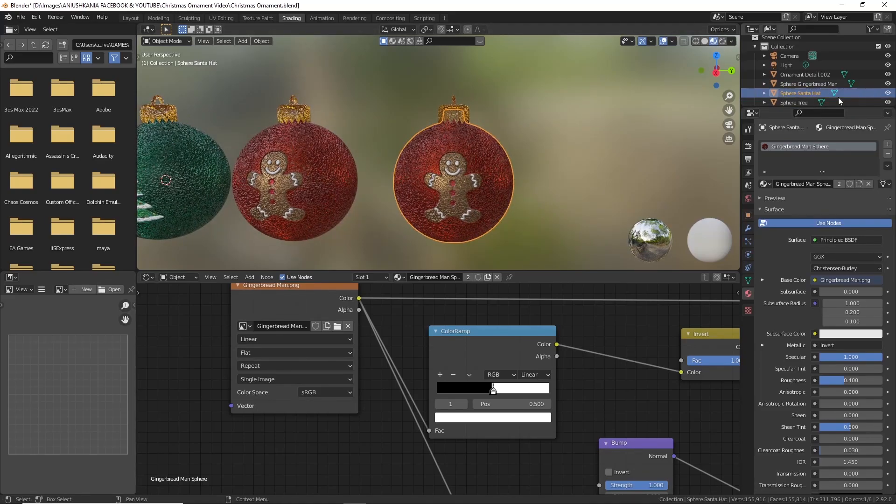
Step: Give the third ornament its own copy of the Gingerbread Man Sphere material, named Sphere Santa Hat
left_click(840, 184)
double_click(826, 184)
type("Sphere Santa Hat")
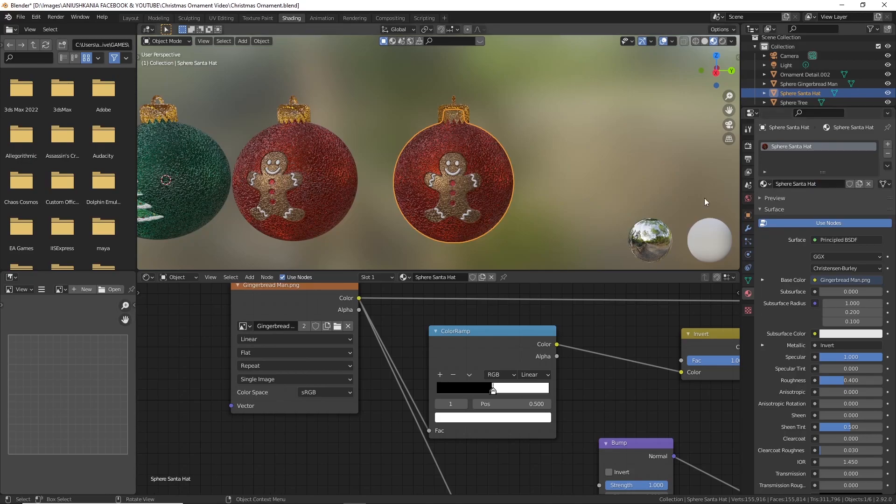
Step: Replace the image in the Sphere Santa Hat material's texture node with Christmas Hat.png
scroll(392, 347, "down", 1)
middle_click_drag(388, 361, 385, 369)
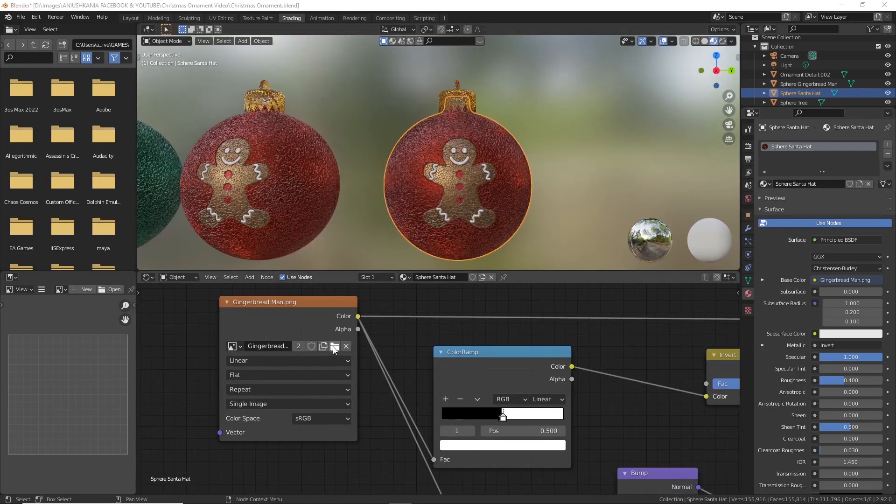
left_click(334, 347)
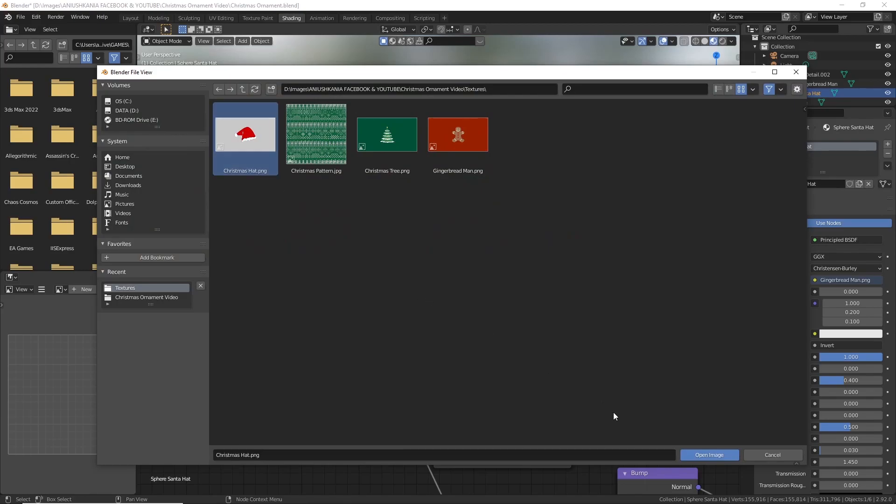
left_click(709, 455)
Step: Join the third ornament's gold cap with the Santa hat sphere and deselect the result
middle_click_drag(526, 173, 486, 133)
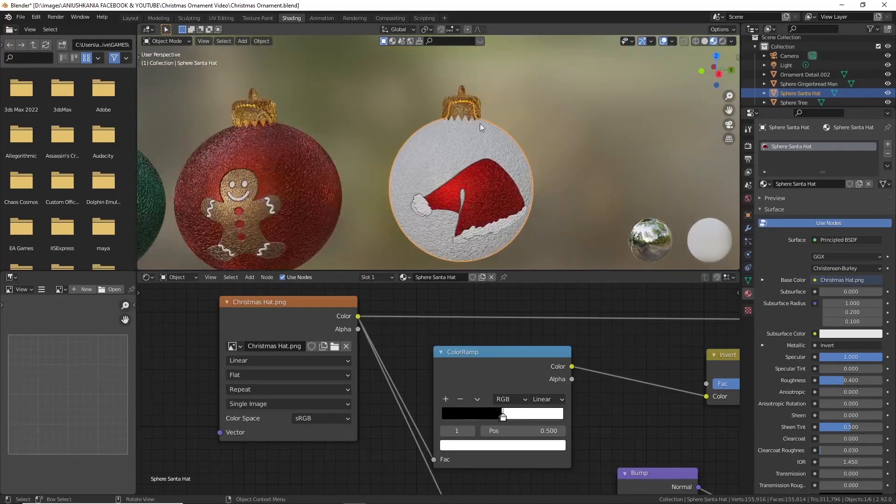
left_click(469, 107)
left_click(478, 141, "shift")
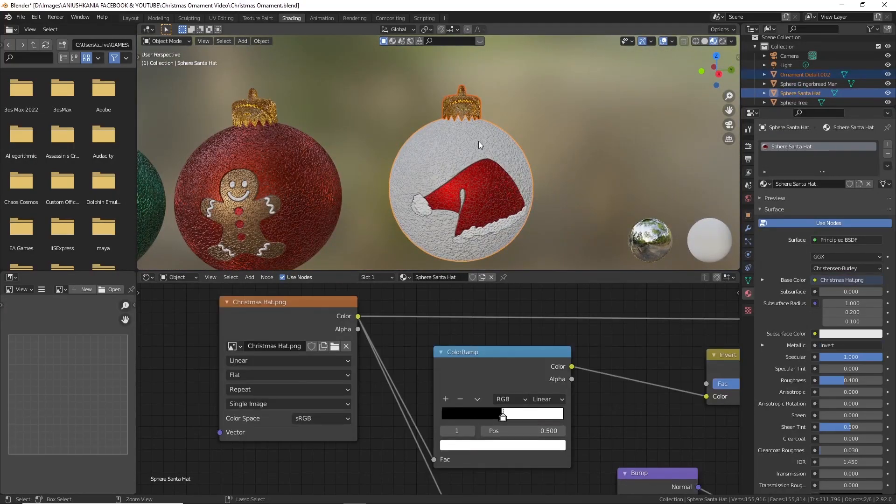
key("ctrl+j")
left_click(569, 140)
scroll(567, 145, "down", 6)
middle_click_drag(559, 184, 505, 192)
scroll(505, 192, "up", 3)
middle_click_drag(432, 186, 491, 186, "shift")
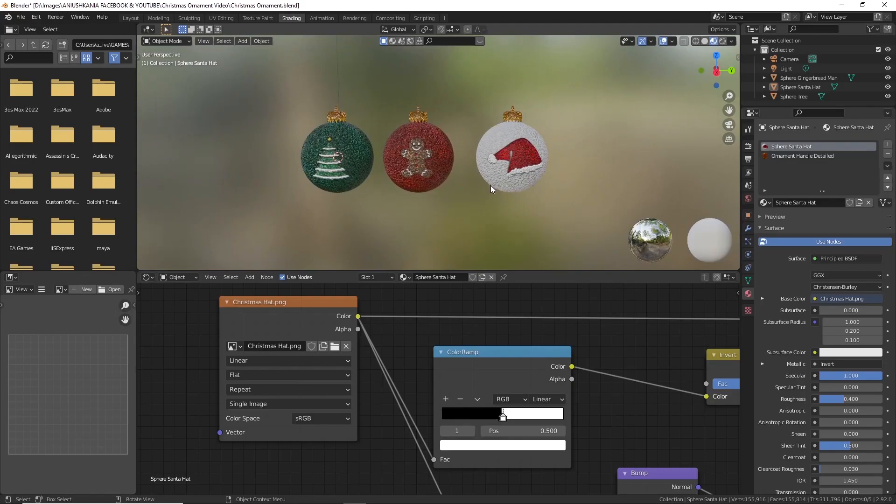
Step: In the Layout workspace, enable Auto Smooth at 30° for the normals of all three ornaments
left_click(132, 18)
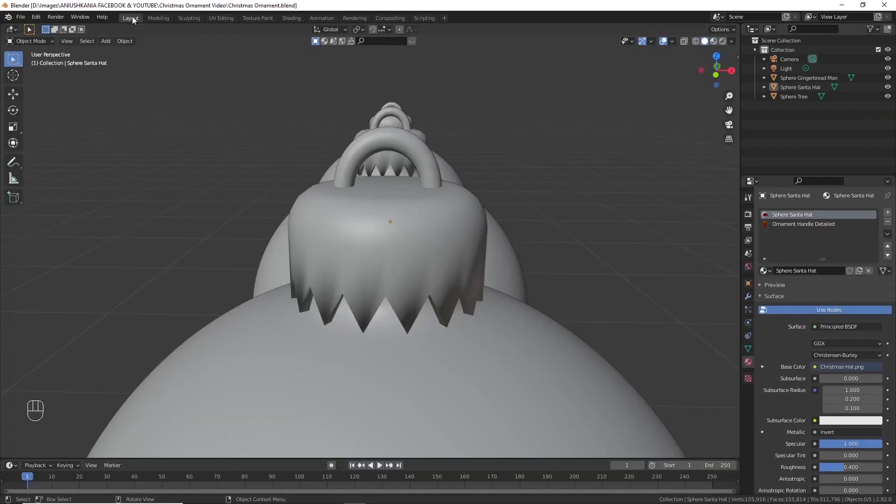
scroll(581, 319, "down", 5)
middle_click_drag(582, 321, 411, 298)
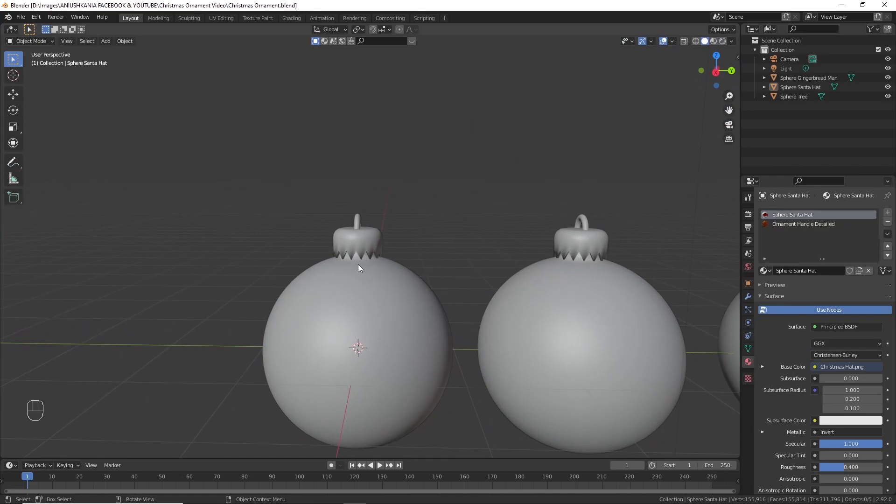
left_click(748, 349)
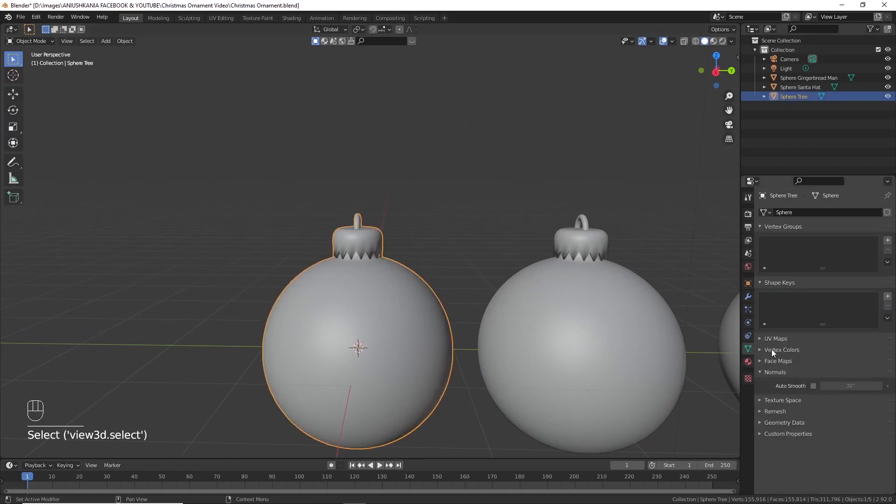
left_click(585, 303)
scroll(584, 303, "down", 1)
left_click(814, 386)
middle_click_drag(552, 258, 401, 227, "shift")
left_click(814, 386)
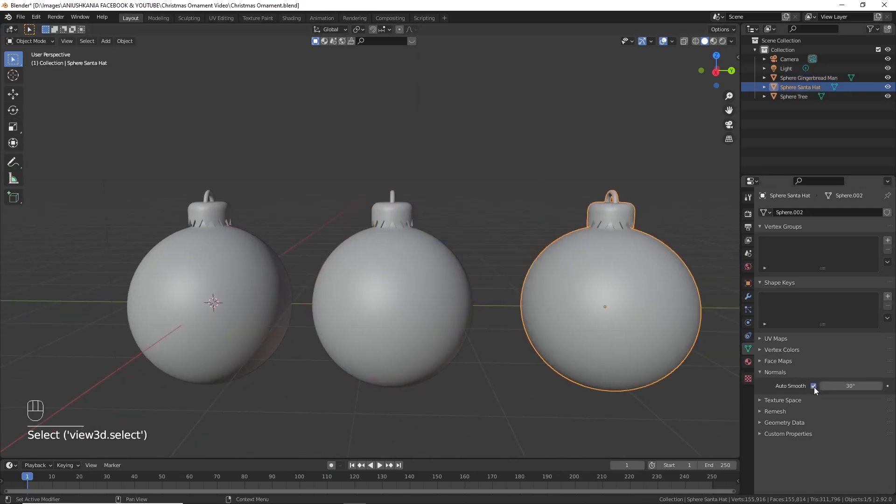
Step: Show the ornaments in the viewport with Material Preview shading
scroll(492, 299, "down", 1)
key("z")
left_click(491, 377)
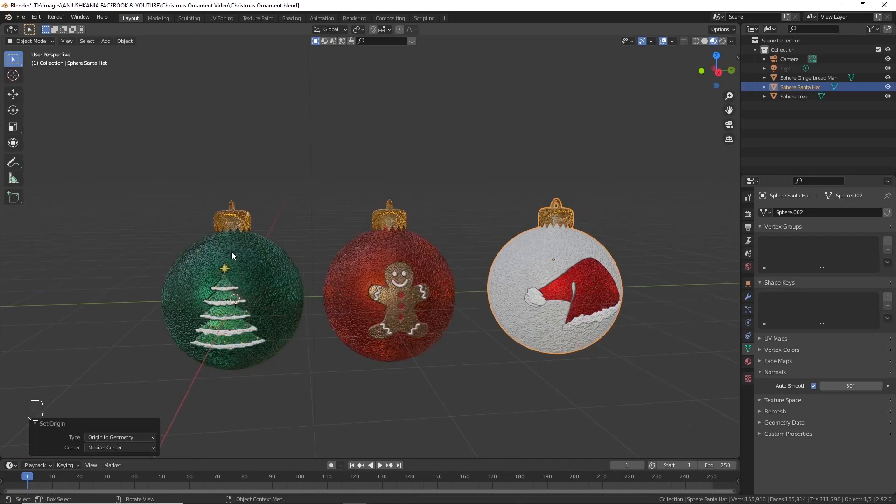
Step: Place the 3D cursor at the top of the tree ornament's loop and set that ornament's origin to the 3D cursor
middle_click_drag(232, 251, 377, 296, "shift")
scroll(378, 296, "up", 7)
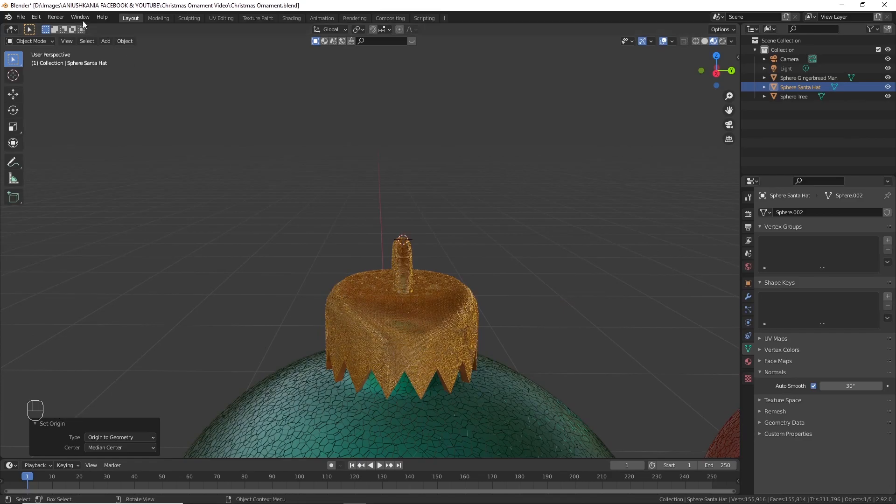
left_click(121, 42)
mouse_move(156, 60)
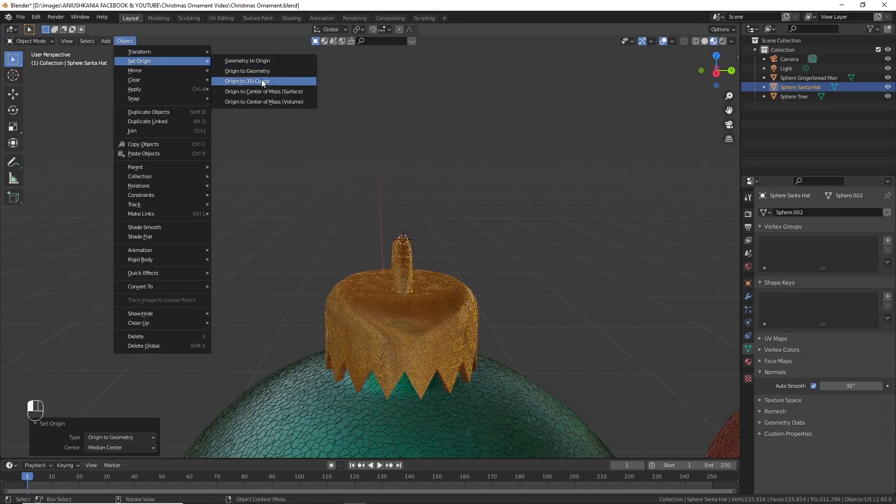
left_click(420, 318)
left_click(125, 41)
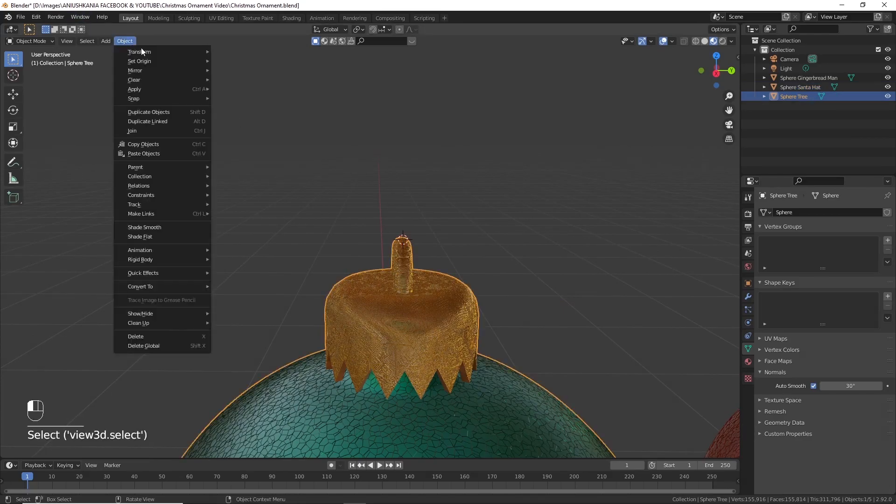
mouse_move(169, 58)
left_click(258, 82)
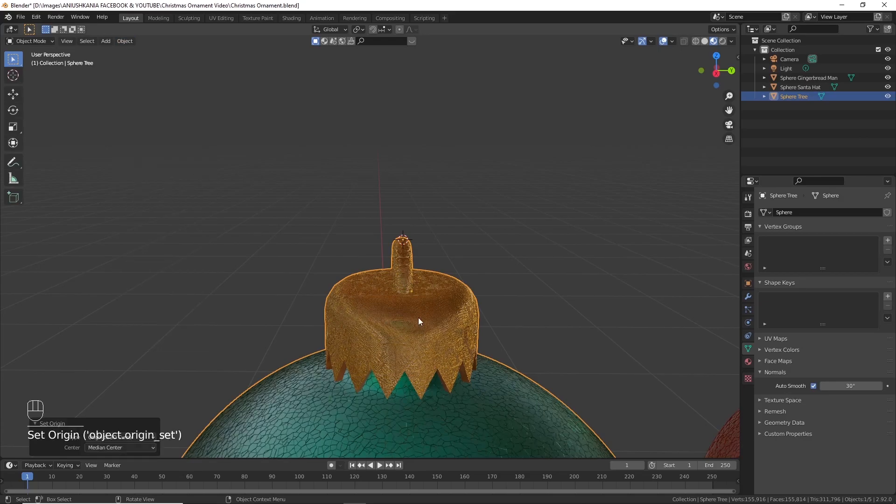
Step: Try rotating the tree ornament about its hanging loop, then cancel the rotation
scroll(418, 320, "down", 8)
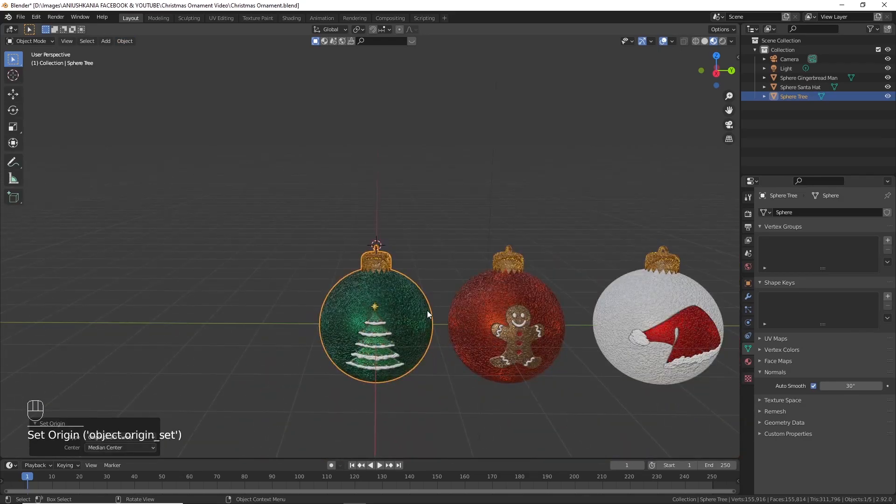
key("r")
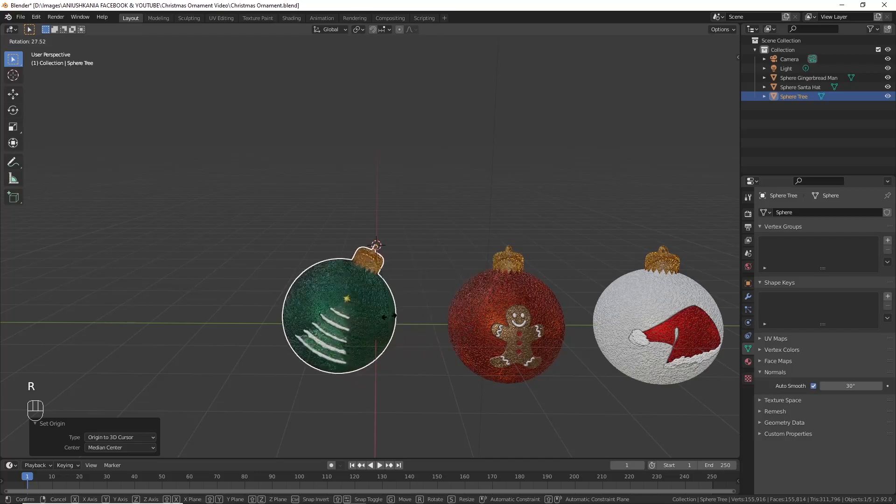
key("Escape")
Step: Place the 3D cursor at the top of the gingerbread man ornament's loop and set its origin to the 3D cursor
scroll(436, 307, "up", 2)
middle_click_drag(418, 313, 256, 330, "shift")
scroll(312, 331, "up", 2)
scroll(319, 329, "up", 3)
middle_click_drag(322, 326, 381, 318, "shift")
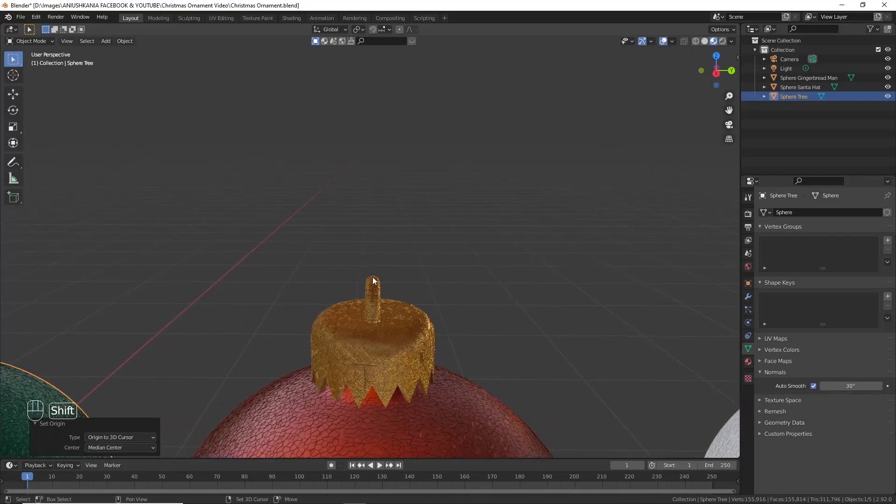
left_click(374, 282)
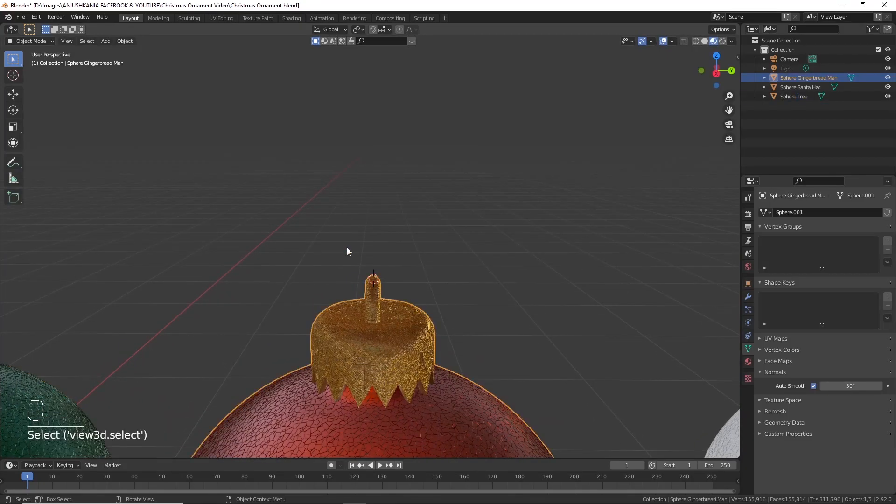
left_click(125, 41)
mouse_move(153, 59)
left_click(247, 82)
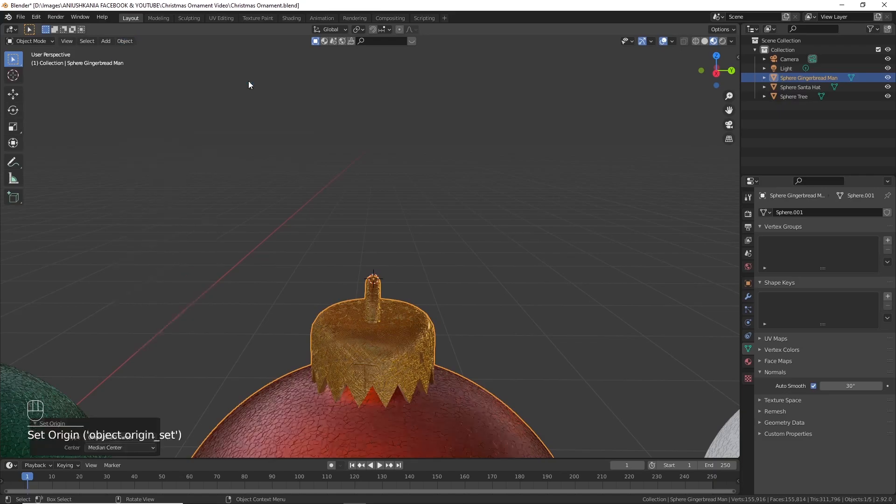
Step: Place the 3D cursor at the top of the Santa hat ornament's loop and set its origin to the 3D cursor
scroll(387, 308, "down", 4)
middle_click_drag(434, 326, 310, 317, "shift")
scroll(377, 311, "up", 4)
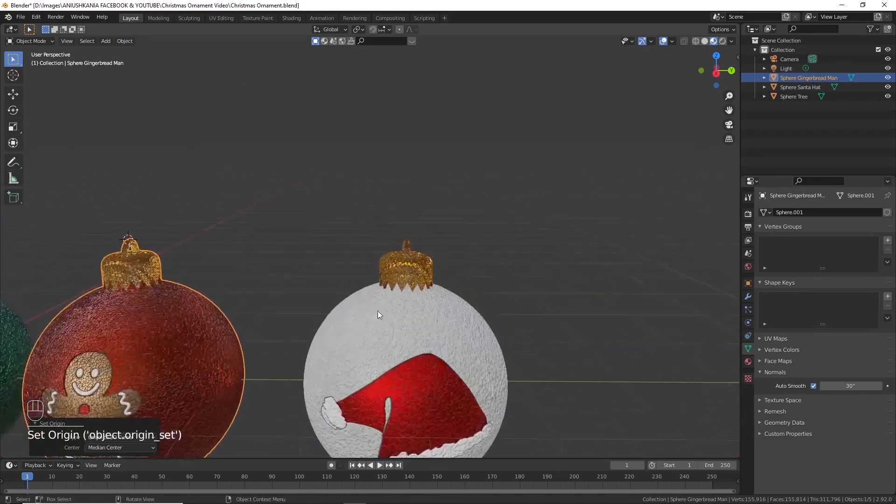
scroll(420, 314, "up", 2)
middle_click_drag(441, 315, 409, 317, "shift")
scroll(412, 318, "up", 3)
left_click(399, 276)
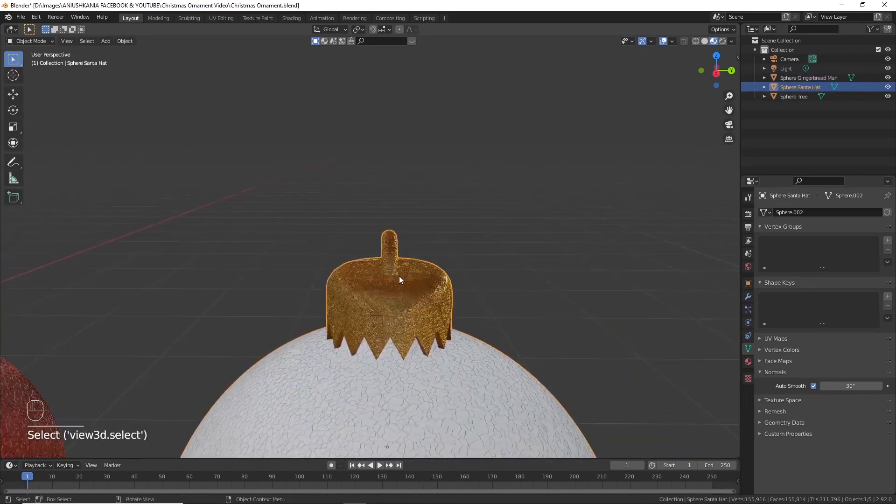
scroll(401, 261, "up", 1)
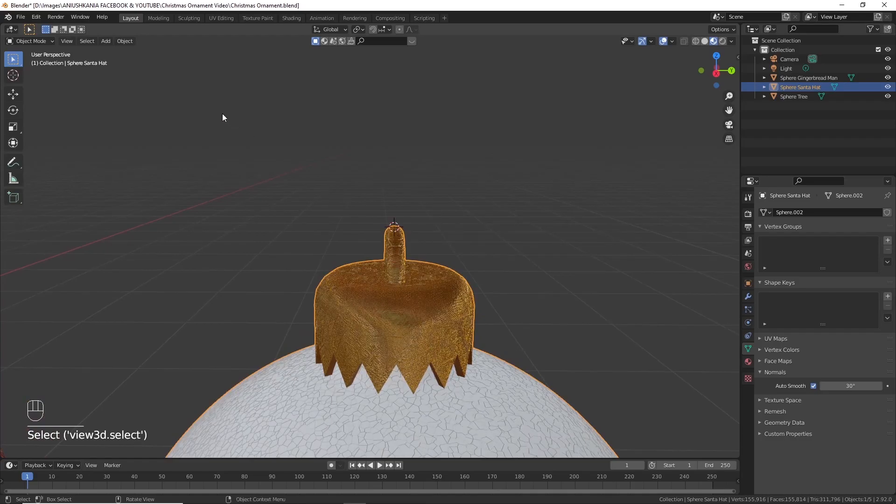
left_click(122, 41)
mouse_move(165, 60)
left_click(263, 75)
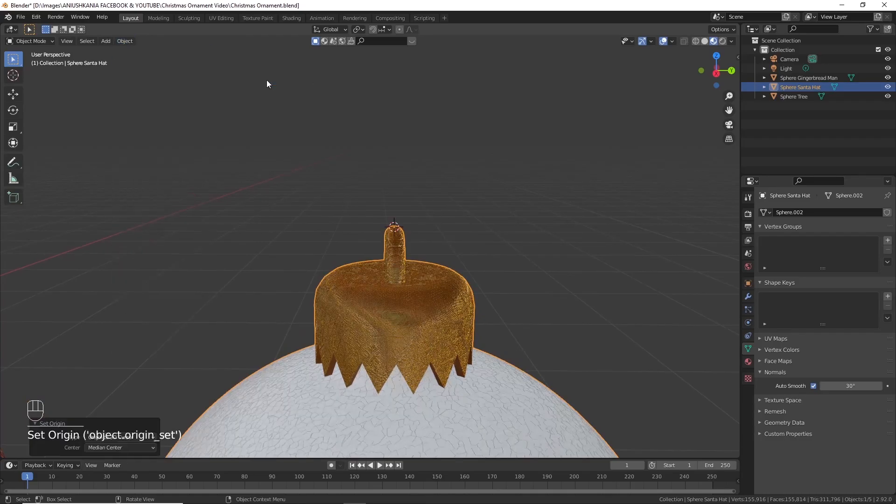
Step: Try rotating the Santa hat and gingerbread man ornaments about their loops, cancelling each rotation
scroll(383, 299, "down", 6)
middle_click_drag(370, 340, 453, 338, "shift")
key("r")
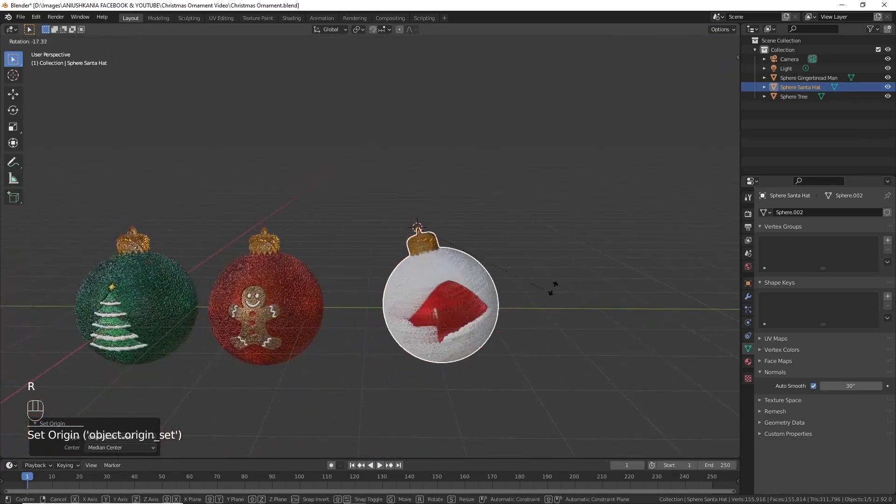
key("Escape")
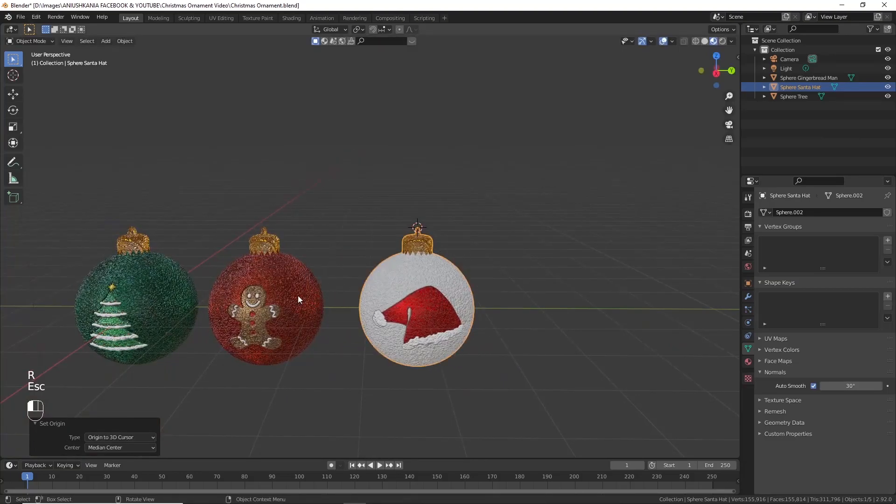
left_click(311, 295)
scroll(323, 295, "up", 4)
middle_click_drag(379, 303, 438, 306, "shift")
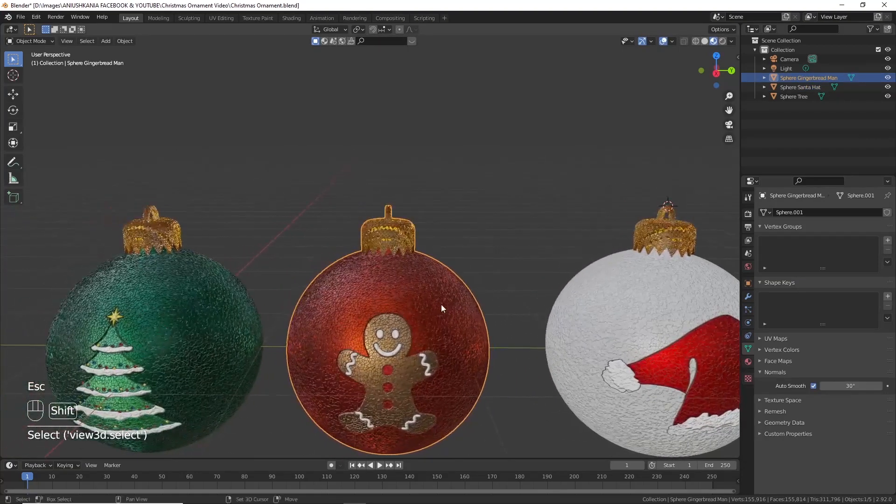
key("r")
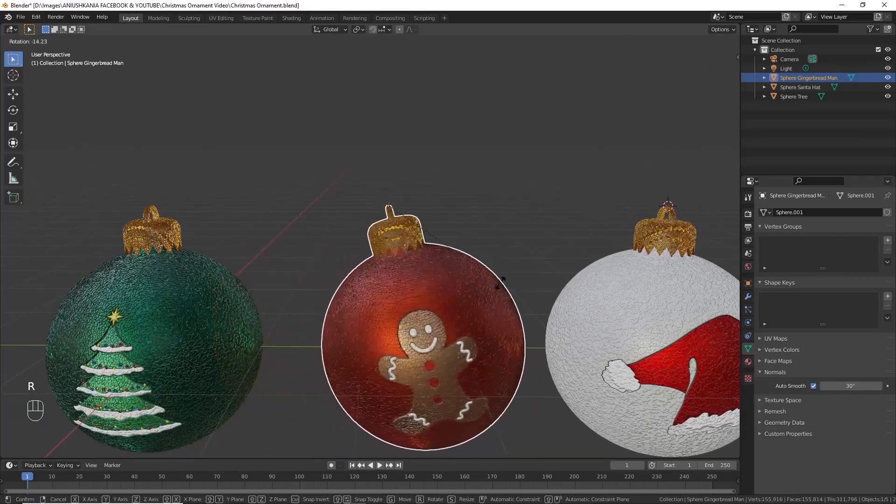
key("Escape")
Step: Deselect the ornaments and snap the 3D cursor to the world origin
scroll(418, 325, "down", 6)
middle_click_drag(418, 325, 334, 330)
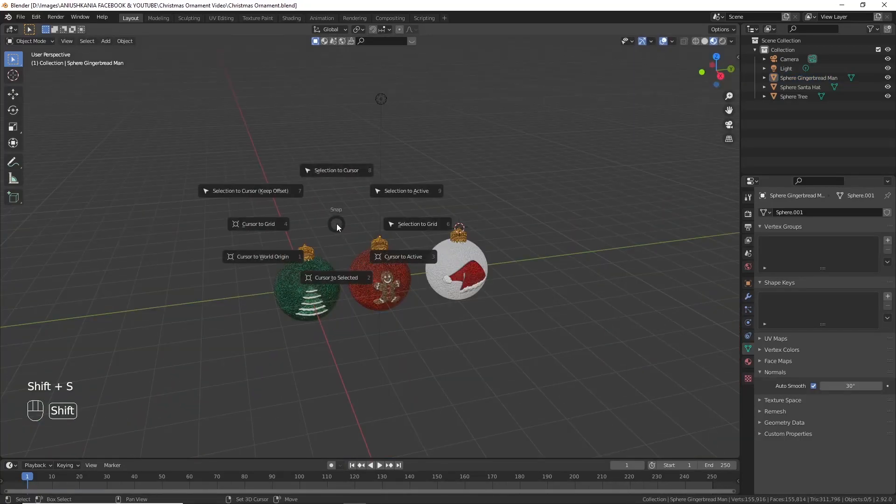
left_click(280, 252)
Step: Add a mesh plane at the world origin and scale it up until it extends well beyond the three ornaments
middle_click_drag(343, 349, 423, 322)
key("shift+a")
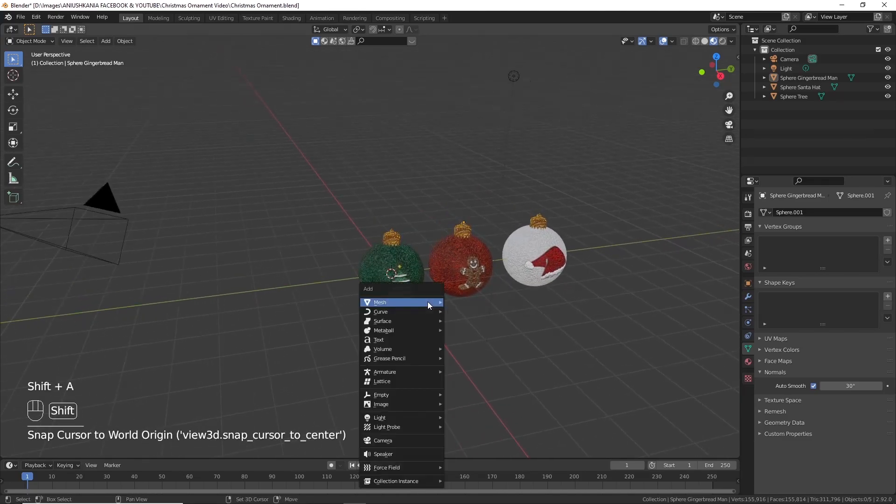
left_click(467, 302)
key("s")
left_click(504, 313)
scroll(503, 313, "down", 5)
key("s")
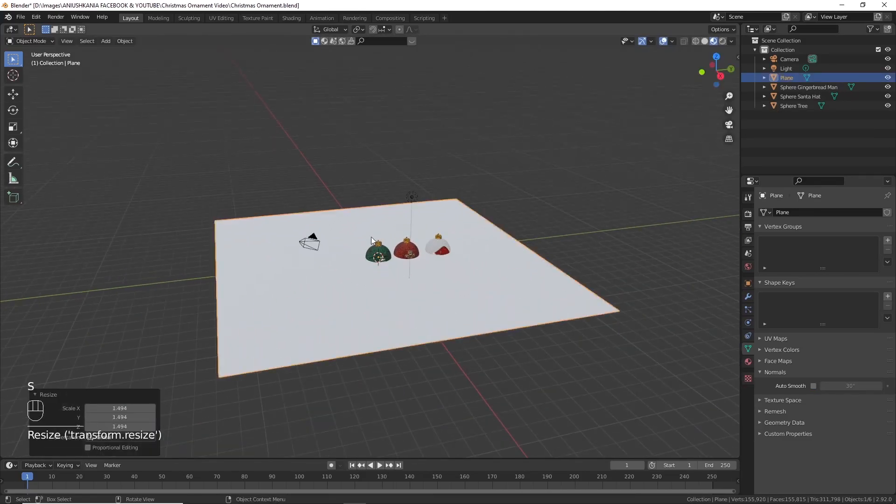
Step: Select the three ornaments together and raise them along Z above the plane
left_click(379, 253)
left_click(408, 252, "shift")
left_click(438, 248, "shift")
key("g")
key("z")
left_click(296, 254)
Step: Extrude the plane's rear edge upward along Z to form a tall back wall
middle_click_drag(296, 254, 448, 299, "shift")
key("Tab")
key("2")
left_click(450, 280)
key("e")
key("z")
left_click(448, 262)
Step: Bevel the edge between the floor and back wall with 15 segments and a width of 0.525 m
mouse_move(449, 261)
middle_mouse_down()
mouse_move(436, 278)
mouse_move(448, 296)
middle_mouse_up()
left_click(290, 272)
key("z")
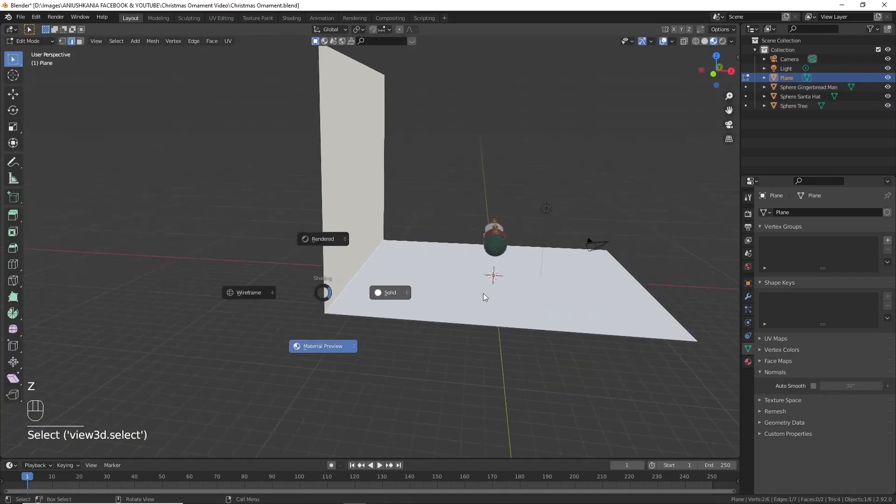
left_click(350, 294)
middle_click_drag(350, 294, 485, 326)
key("ctrl+b")
scroll(564, 356, "up", 2)
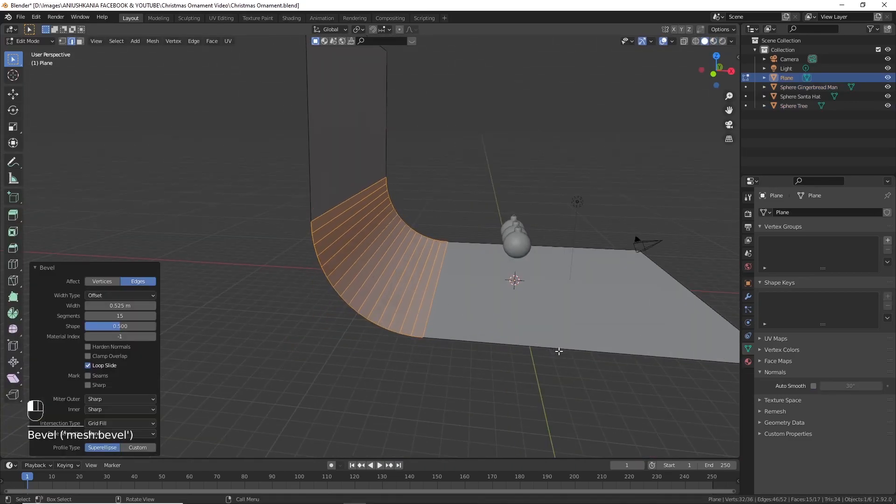
left_click(559, 351)
Step: Return the curved backdrop to Object Mode and shade it smooth
middle_click_drag(560, 351, 449, 352)
key("a")
key("alt+a")
key("Tab")
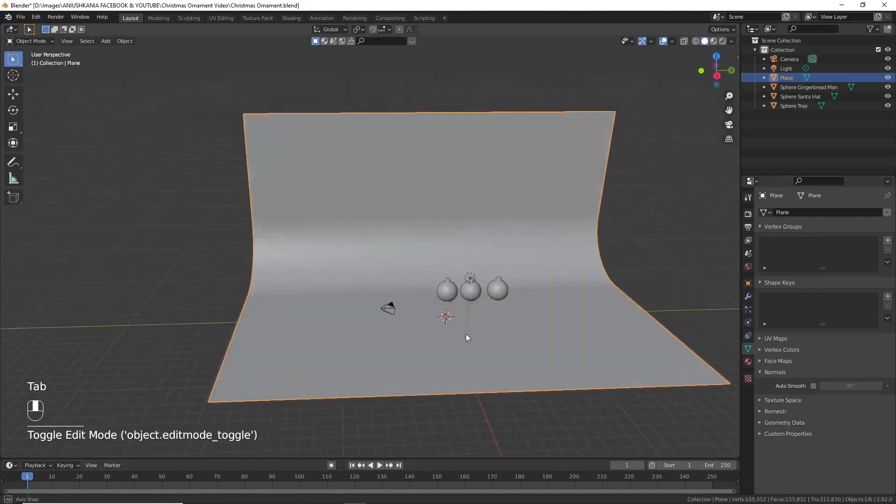
right_click(466, 335)
left_click(400, 290)
mouse_move(400, 289)
middle_mouse_down()
mouse_move(319, 290)
mouse_move(355, 320)
mouse_move(443, 316)
mouse_move(420, 363)
mouse_move(460, 330)
middle_mouse_up()
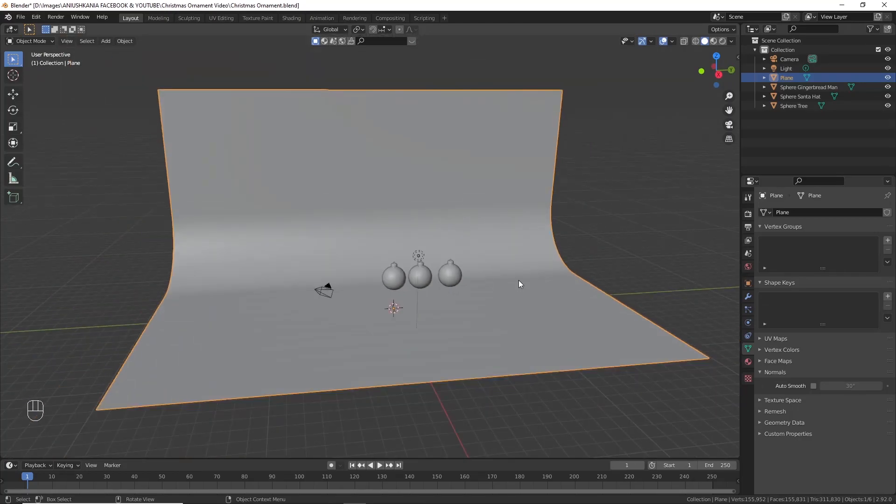
Step: Give the backdrop a new material named Background and add a ColorRamp node to it in the Shading workspace
left_click(748, 363)
left_click(794, 252)
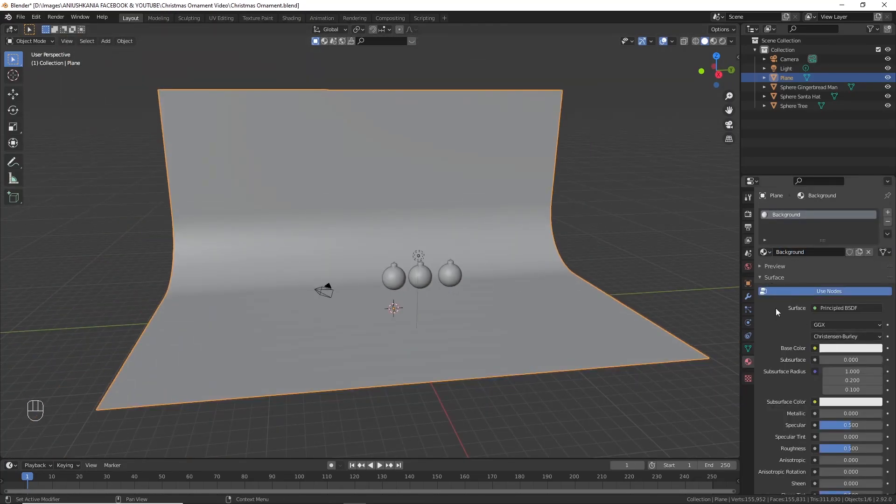
left_click(291, 19)
scroll(434, 140, "down", 10)
scroll(430, 202, "up", 2)
middle_click_drag(579, 368, 439, 376)
scroll(439, 360, "down", 2)
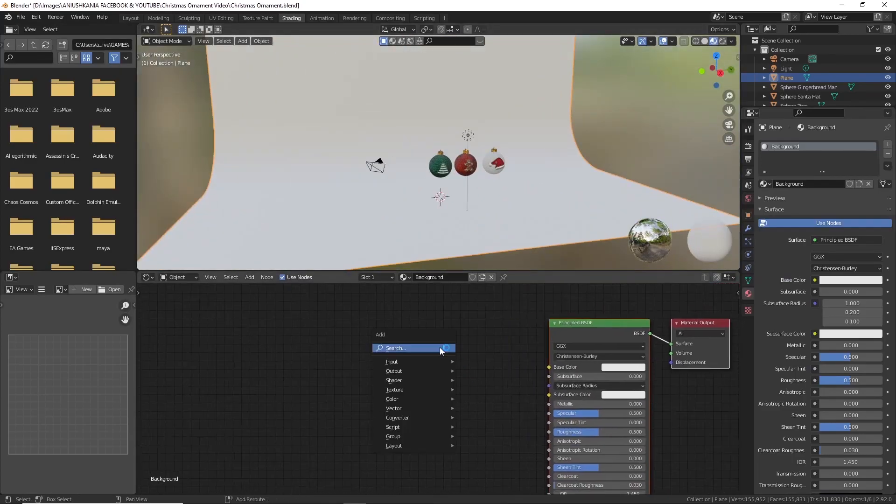
left_click(458, 374)
Step: Unwrap the backdrop's mesh in Edit Mode and return to Object Mode
middle_click_drag(370, 166, 491, 223)
key("Tab")
key("u")
left_click(451, 210)
key("Tab")
Step: Feed the ColorRamp into the Base Color, use B-Spline interpolation and spread three stops along the ramp
left_click_drag(353, 386, 387, 385)
middle_click_drag(490, 386, 507, 403)
scroll(490, 392, "up", 1)
left_click_drag(400, 357, 418, 350)
left_click_drag(426, 398, 400, 399)
left_click_drag(472, 398, 456, 391)
left_click_drag(414, 391, 422, 390)
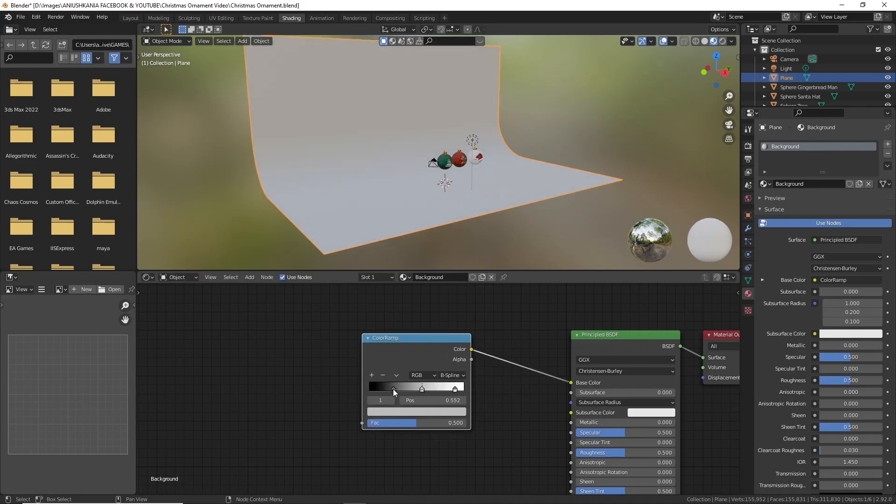
Step: Set the ColorRamp's first stop, at position 0.291, to bright cyan
scroll(399, 391, "down", 1)
left_click(402, 410)
left_click(436, 302)
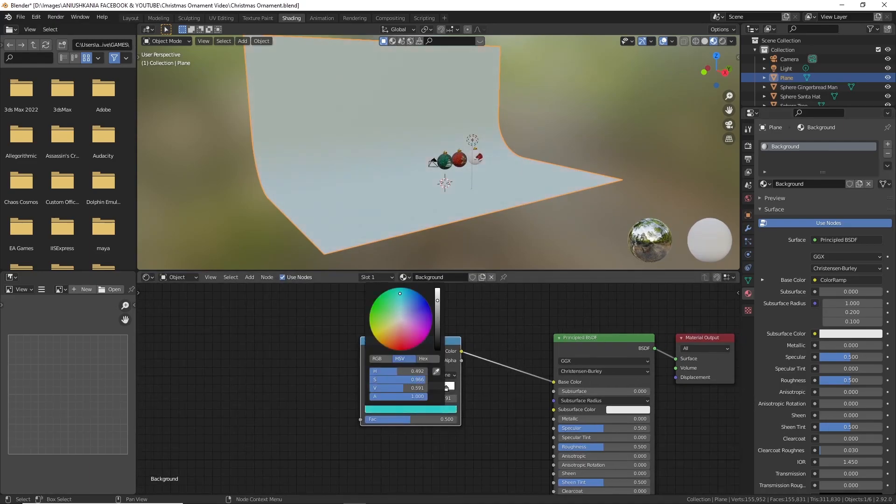
left_click_drag(437, 298, 437, 285)
scroll(526, 182, "up", 5)
middle_click_drag(526, 181, 495, 185)
scroll(493, 186, "down", 4)
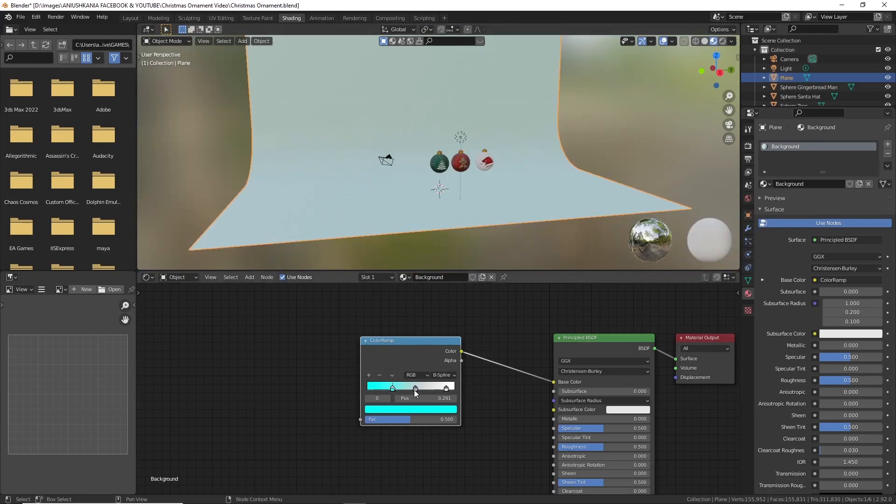
Step: Examine the ornaments and their shadows on the backdrop in rendered shading in the Layout workspace
left_click(131, 18)
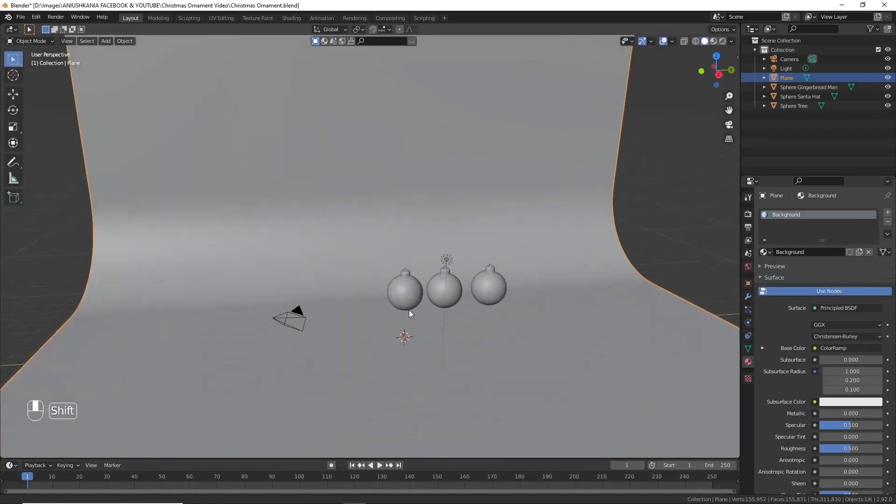
middle_click_drag(414, 322, 378, 296, "shift")
key("z")
scroll(412, 313, "up", 4)
left_click(748, 214)
key("z")
mouse_move(495, 327)
middle_mouse_down()
mouse_move(497, 305)
mouse_move(467, 297)
middle_mouse_up()
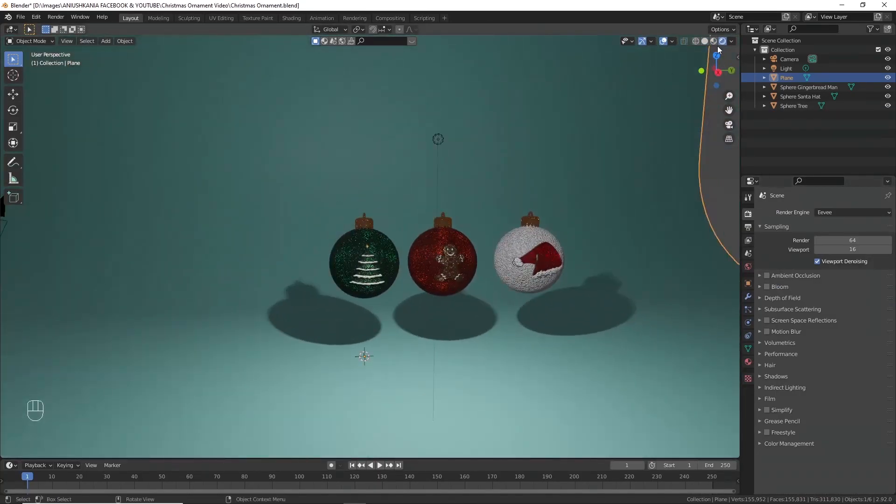
scroll(446, 290, "down", 5)
scroll(422, 310, "up", 5)
key("z")
Step: Add a mesh cube and flatten it along Z into a thin slab
key("shift+a")
mouse_move(434, 314)
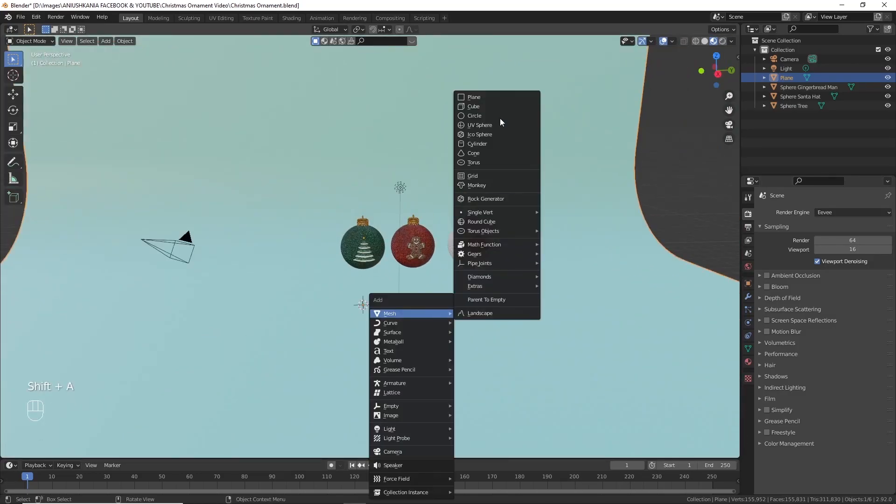
left_click(485, 106)
scroll(455, 379, "down", 3)
key("s")
key("z")
left_click(393, 310)
left_click(705, 41)
scroll(418, 346, "up", 3)
Step: Move the slab horizontally to the Santa hat ornament's side of the backdrop floor and resize it
key("g")
key("shift+z")
left_click(646, 360)
key("s")
left_click(612, 359)
Step: Duplicate the slab -4.3813 m along Y and lengthen the copy along Y
key("shift+d")
key("x")
key("y")
left_click(513, 371)
key("s")
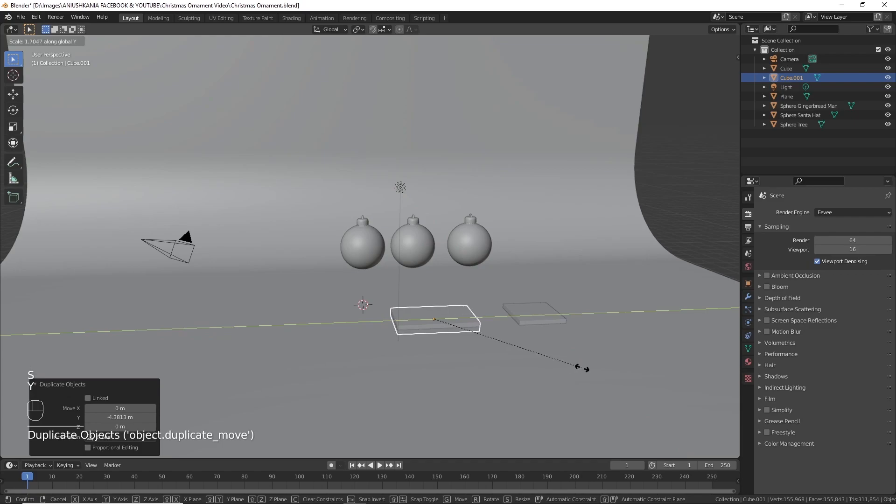
left_click(595, 370)
Step: Duplicate the long slab along Y to beyond the tree ornament and scale the copy down
key("shift+d")
key("y")
left_click(414, 365)
key("s")
left_click(415, 365)
Step: Cover each of the three slabs with Real Snow at 100% coverage, using a height of 0.78 for the last one
left_click(533, 315)
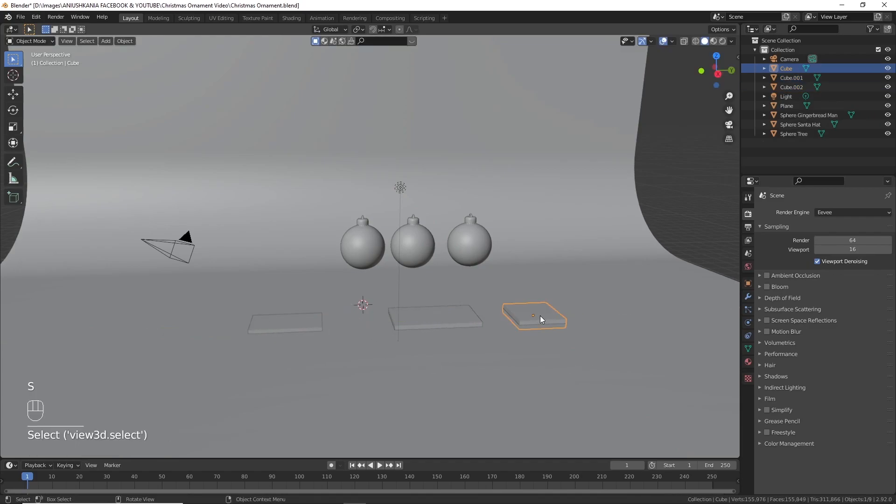
key("n")
left_click(734, 144)
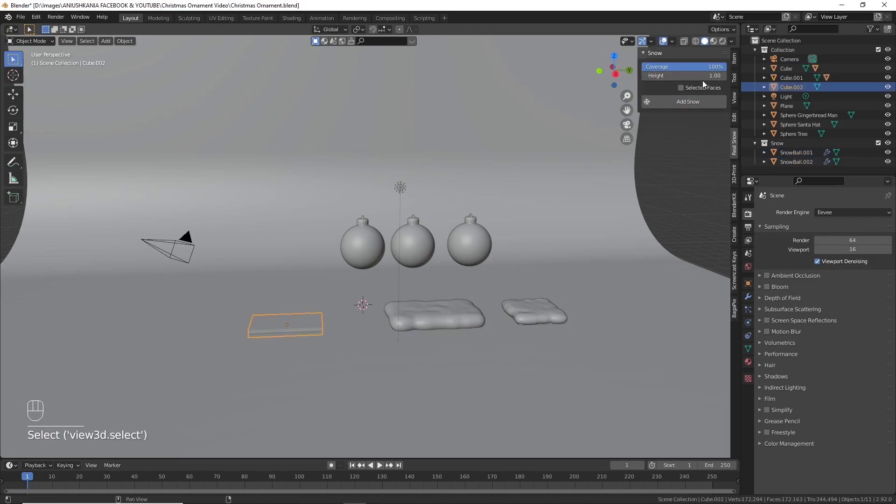
scroll(329, 296, "down", 3)
left_click(329, 296)
left_click(336, 299)
scroll(337, 298, "up", 3)
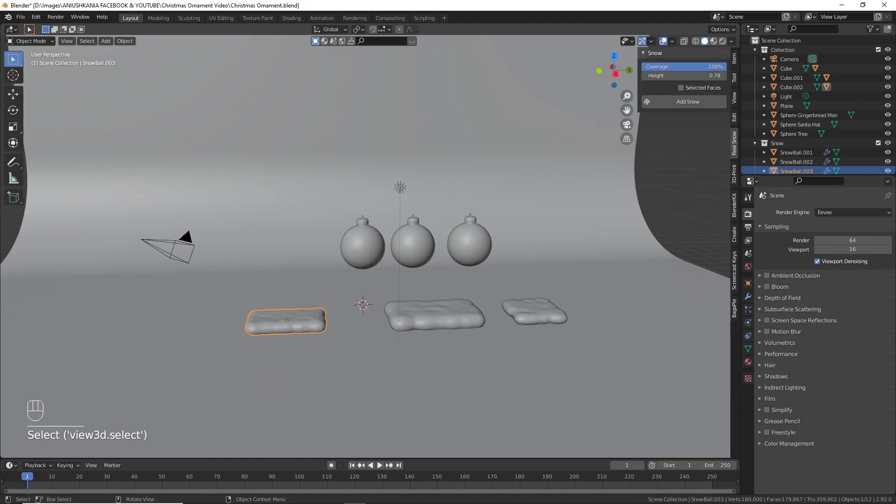
Step: Enlarge the snow mound nearest the camera, rotate it 43.4° about Z, shift it horizontally and delete its slab
key("s")
key("z")
left_click(423, 338)
key("r")
left_click(423, 338)
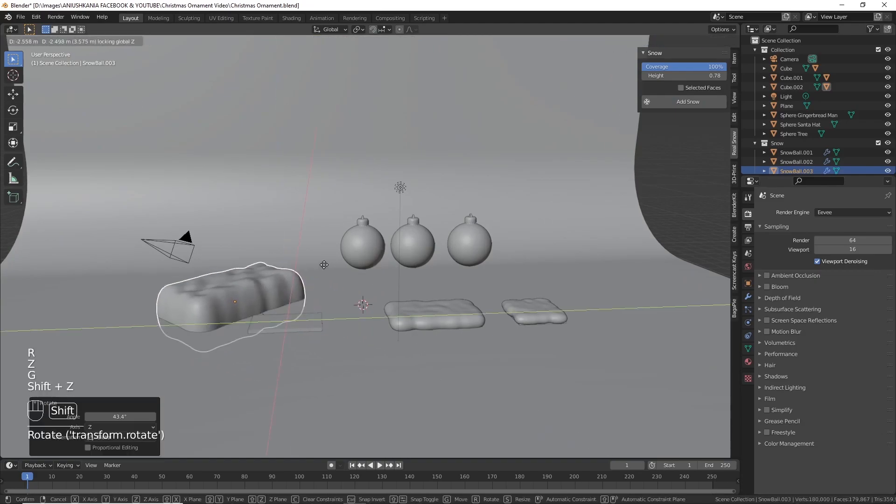
left_click(334, 328)
key("Delete")
Step: Move the middle snow mound about -4.46 m in X and -2.79 m in Y, and delete its slab
left_click(439, 327, "shift")
key("g")
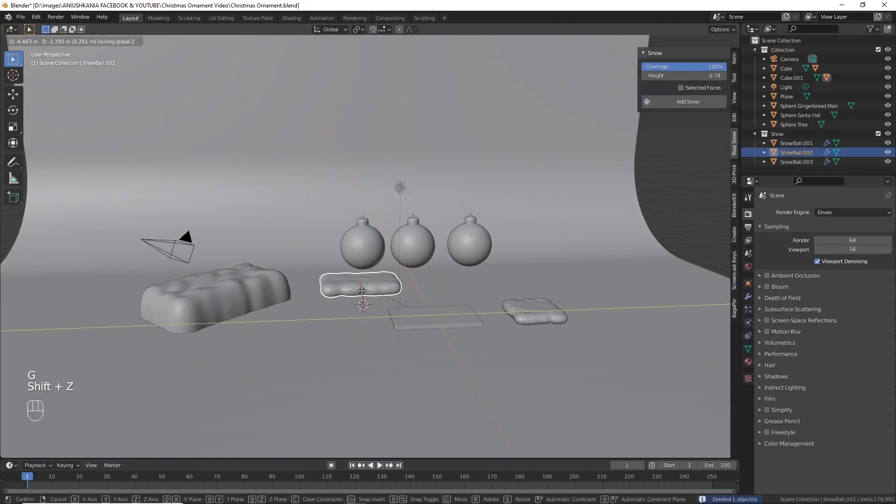
left_click(362, 291)
left_click(424, 319)
key("Delete")
Step: Move the remaining snow mound horizontally to beneath the Santa hat ornament and delete its slab
left_click(522, 310)
key("g")
key("shift+z")
left_click(460, 294)
left_click(529, 316)
key("Delete")
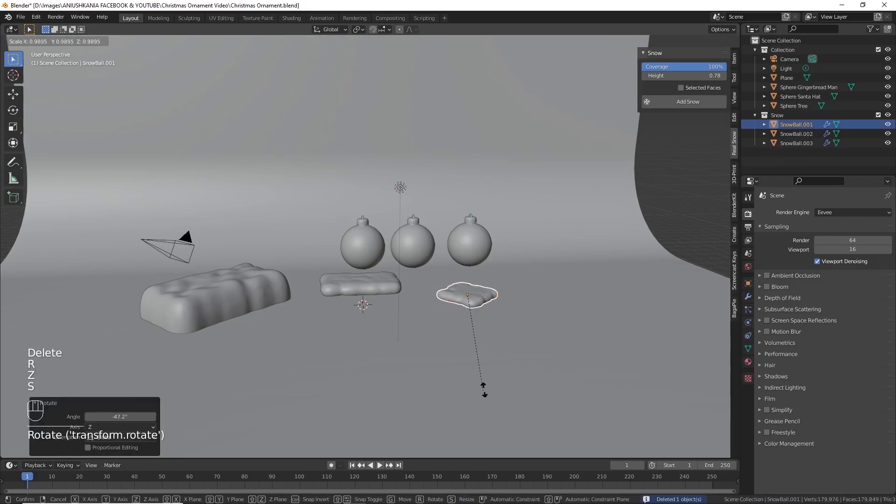
Step: Rotate the Santa hat side's snow mound -47.2° about Z and enlarge it, and scale up the middle mound, stretching it 1.428 along Z
key("s")
left_click(672, 439)
left_click(329, 286)
key("s")
left_click(500, 342)
key("s")
key("z")
left_click(666, 398)
Step: Examine the snow mounds beneath the ornaments in rendered shading
mouse_move(357, 339)
middle_mouse_down("shift")
mouse_move(477, 328)
mouse_move(427, 337)
middle_mouse_up("shift")
left_click(723, 42)
scroll(398, 315, "up", 3)
scroll(398, 315, "down", 1)
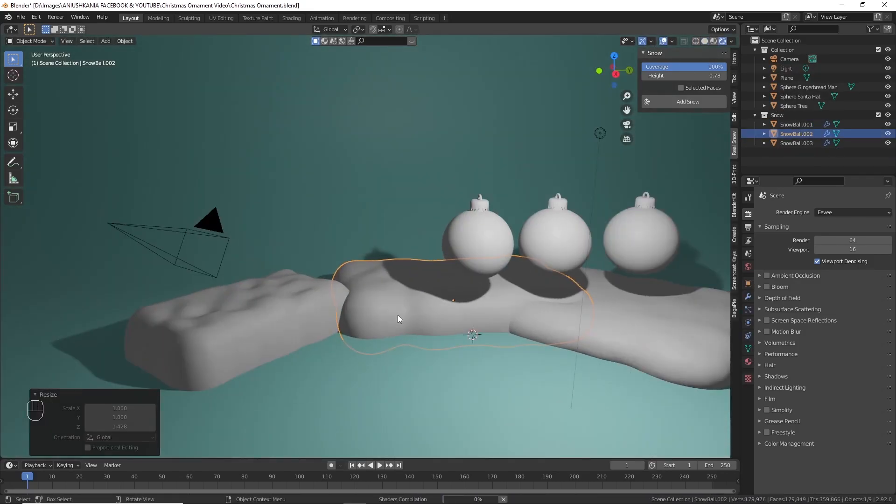
scroll(413, 364, "up", 2)
middle_click_drag(413, 369, 401, 319, "shift")
scroll(401, 320, "down", 5)
Step: Duplicate the middle and camera-side snow mounds, rotate the copies 35.7° about Z and place them behind the originals
left_click(341, 244)
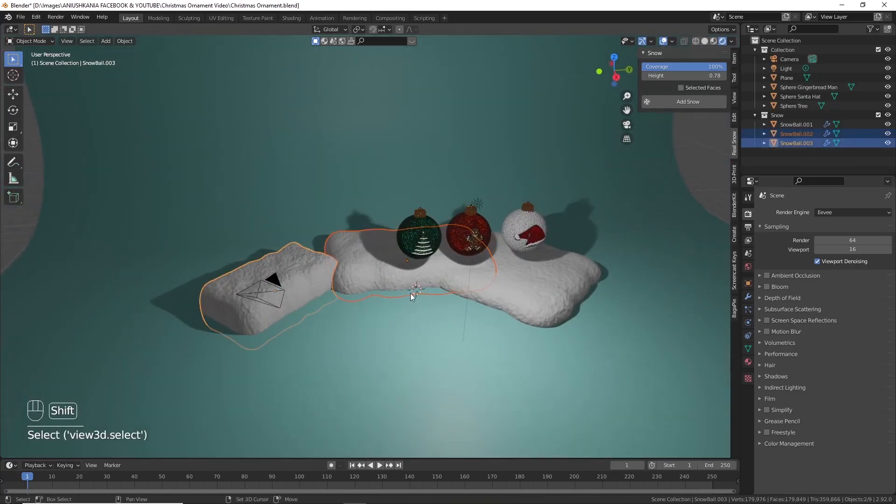
key("shift+d")
key("shift+z")
left_click(327, 261)
key("r")
key("z")
left_click(420, 252)
key("g")
key("shift+z")
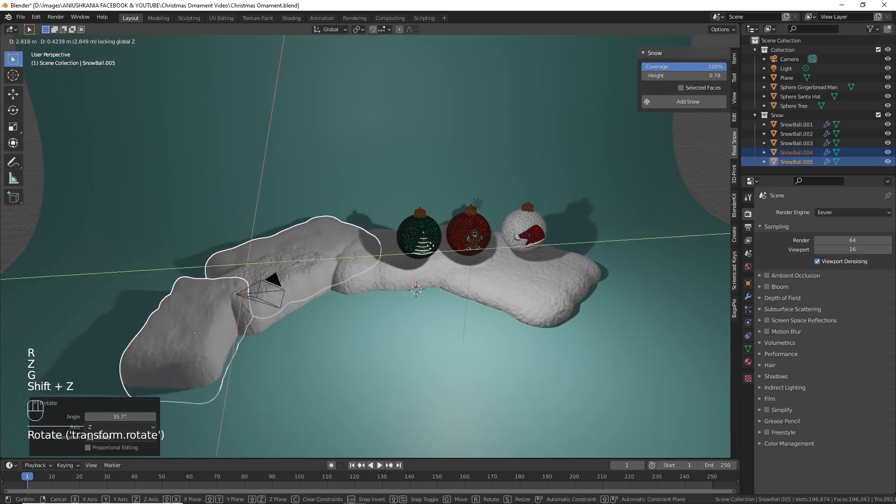
left_click(423, 249)
Step: Stretch the duplicated snow mounds taller along Z and move them -1.1392 m in X and 0.67549 m in Y
key("s")
key("z")
left_click(400, 298)
key("g")
key("shift+z")
left_click(529, 302)
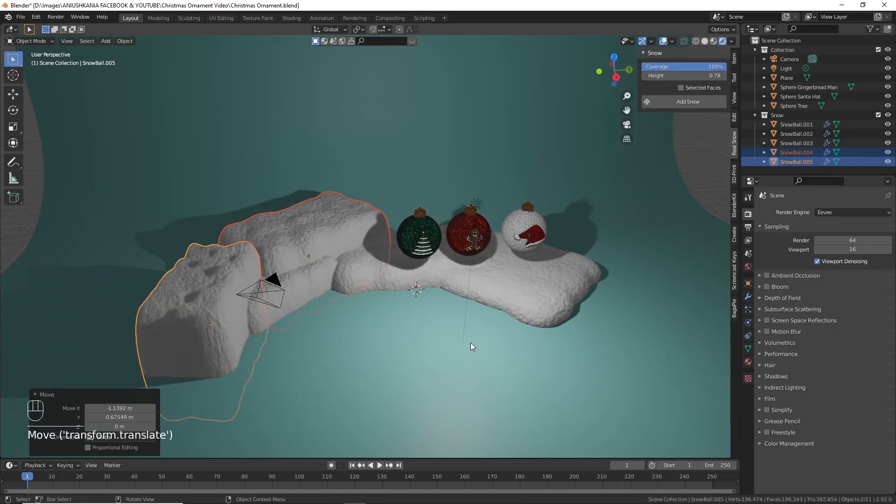
Step: Add a mesh circle, enlarge it, rotate it 95.3° about Z and place it on the floor in front of the ornaments
left_click(427, 326)
key("shift+a")
mouse_move(386, 311)
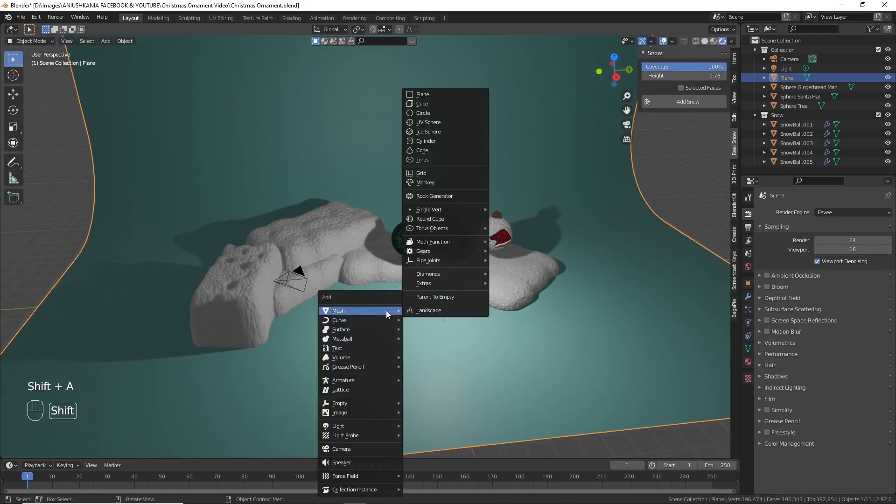
left_click(447, 113)
key("s")
key("s")
key("x")
left_click(502, 267)
key("g")
key("shift+z")
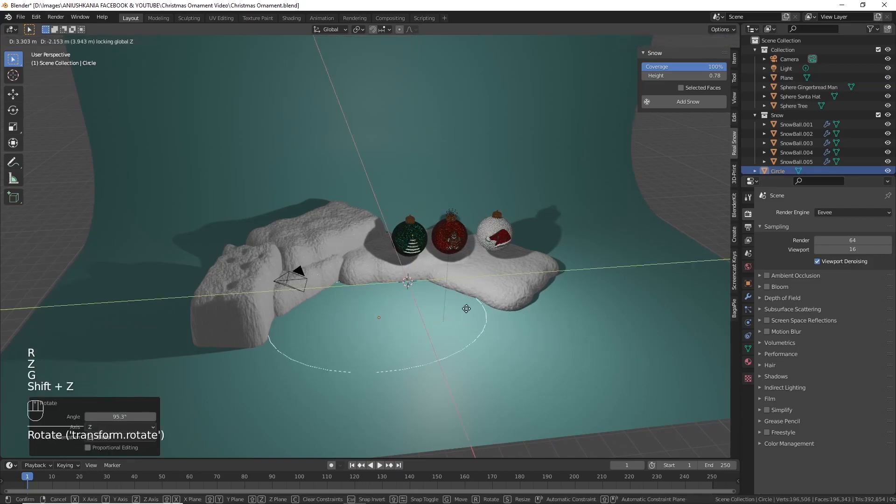
left_click(482, 307)
Step: Fill the circle with a face, extrude it into a thin round platform and enlarge the platform
key("Tab")
key("f")
key("Tab")
key("Tab")
key("e")
left_click(469, 317)
key("Tab")
key("s")
left_click(522, 345)
middle_click_drag(477, 323, 445, 326)
left_click(410, 149)
left_click(388, 302)
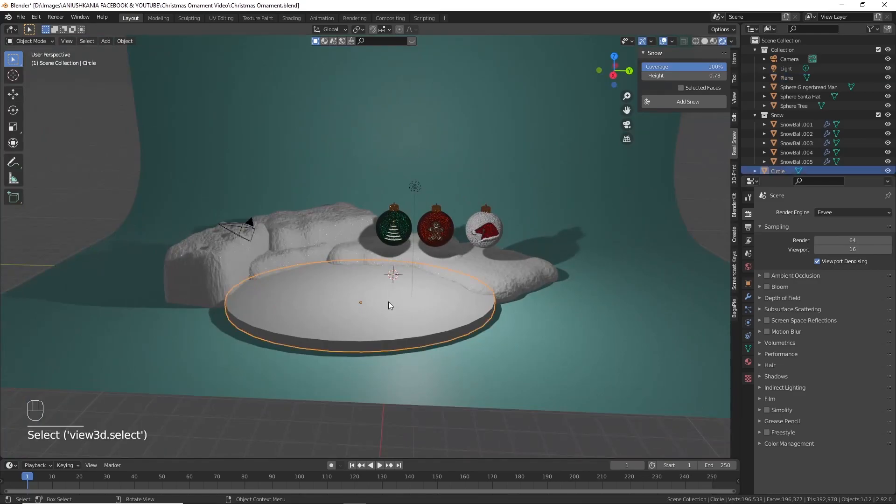
Step: Switch the viewport to material preview shading and cover the platform with snow at 60% coverage and 0.85 height
middle_click_drag(390, 308, 418, 286, "shift")
scroll(418, 287, "up", 4)
left_click(713, 41)
scroll(697, 65, "down", 3)
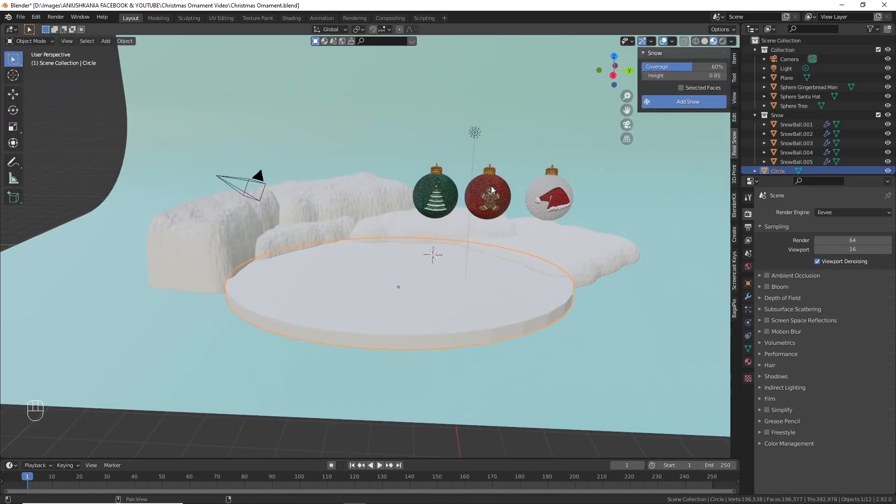
scroll(418, 301, "up", 3)
mouse_move(417, 301)
middle_mouse_down()
mouse_move(449, 326)
mouse_move(420, 317)
middle_mouse_up()
Step: Move the tree and gingerbread man ornaments horizontally over the snowy platform
left_click(455, 206)
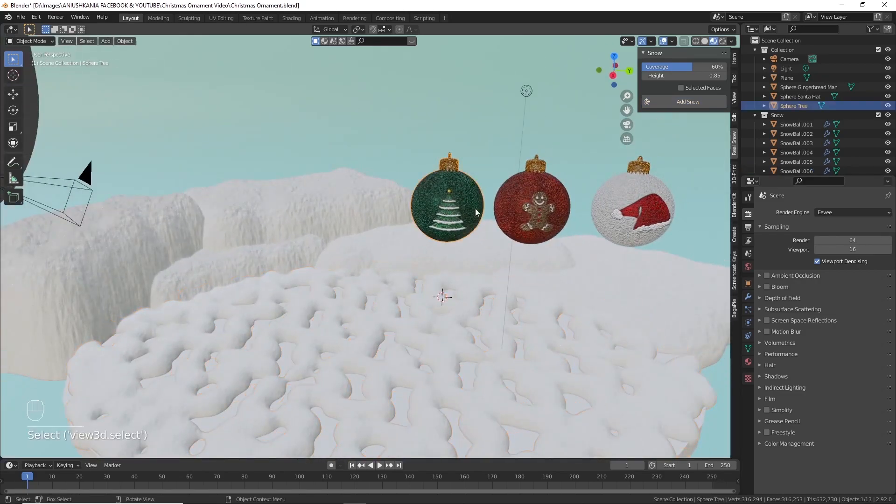
key("g")
key("shift+z")
left_click(330, 324)
scroll(330, 324, "down", 4)
key("KP_7")
left_click(429, 174)
key("g")
key("shift+z")
left_click(512, 344)
Step: Move the Santa hat ornament 1.6822 m in X and -3.2657 m in Y over the snowy platform
left_click(444, 135)
key("g")
key("shift+z")
left_click(470, 185)
middle_click_drag(551, 360, 453, 272)
scroll(454, 273, "up", 5)
middle_click_drag(490, 322, 578, 340, "shift")
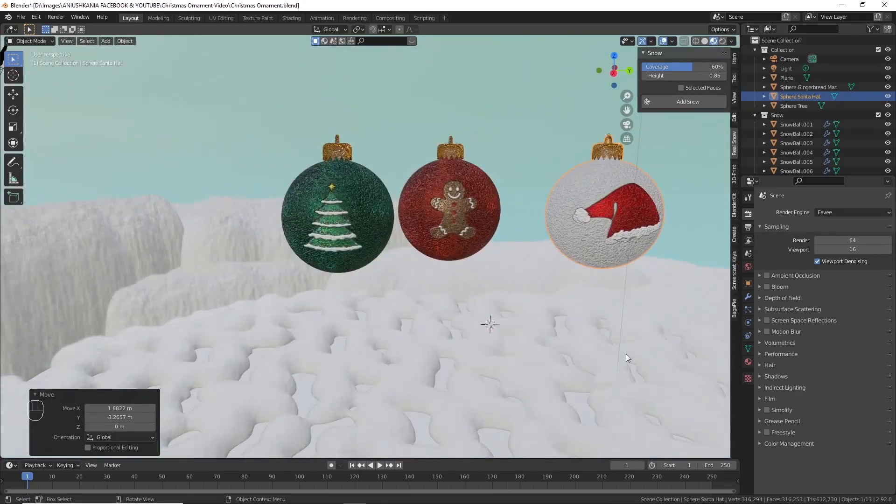
Step: Tilt the Santa hat ornament about X and lower it along Z towards the snow
key("r")
key("x")
left_click(590, 362)
key("g")
key("z")
left_click(581, 445)
Step: Rotate the Santa hat ornament -18.1° about Y and adjust its height so it rests in the snow
middle_click_drag(580, 445, 551, 435)
key("r")
key("y")
left_click(501, 396)
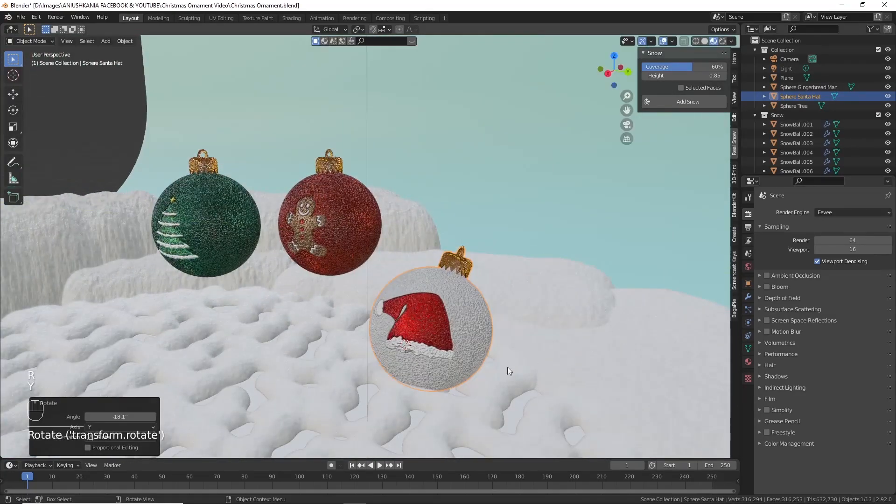
key("g")
key("z")
left_click(499, 402)
Step: Lower the gingerbread man ornament along Z into the snow and rotate it -11.1°
middle_click_drag(375, 261, 403, 262)
left_click(462, 261)
key("g")
key("z")
left_click(513, 351)
key("r")
left_click(517, 305)
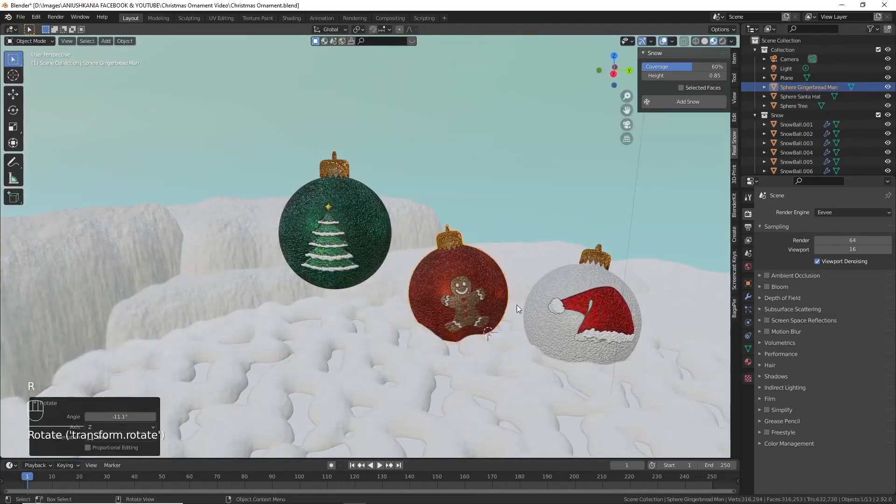
Step: Tilt the gingerbread man ornament about X and adjust its horizontal position between the other two ornaments
key("r")
key("x")
left_click(508, 260)
key("g")
key("shift+z")
left_click(523, 326)
Step: Lower the tree ornament along Z until it rests in the snow
left_click(339, 217)
key("g")
key("z")
left_click(402, 346)
scroll(409, 345, "down", 3)
middle_click_drag(410, 344, 431, 332)
Step: Duplicate the two large snow mounds, rotate the copies about Z, scale them by 1.486 and position them behind the ornaments
left_click(284, 271)
left_click(214, 314, "shift")
key("shift+d")
key("shift+z")
left_click(472, 273)
key("r")
key("z")
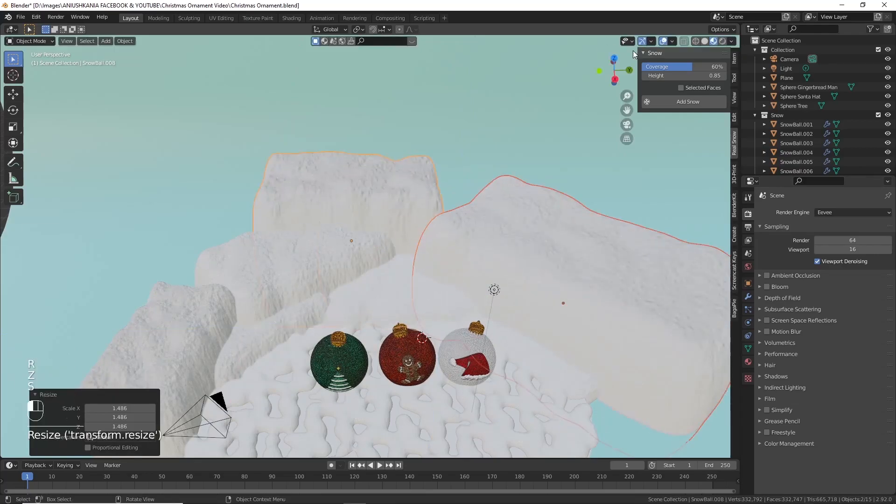
left_click(633, 54)
key("g")
left_click(532, 169)
middle_click_drag(486, 275, 494, 240)
Step: Duplicate a back snow mound, rotate the copy about Z, place it on the tree ornament's side and scale it by 1.850
key("shift+d")
key("shift+z")
left_click(280, 219)
middle_click_drag(281, 220, 280, 304)
key("r")
key("z")
left_click(375, 228)
key("g")
key("shift+z")
left_click(366, 275)
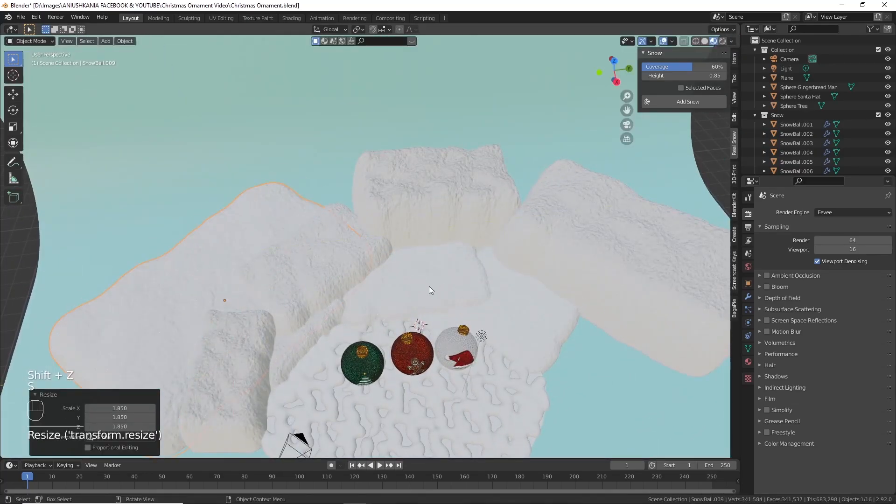
Step: Stretch the new snow mound along Z to raise the background behind the ornaments
key("s")
key("z")
left_click(486, 284)
middle_click_drag(486, 285, 500, 353)
left_click(511, 159)
scroll(792, 96, "down", 3)
scroll(795, 94, "up", 3)
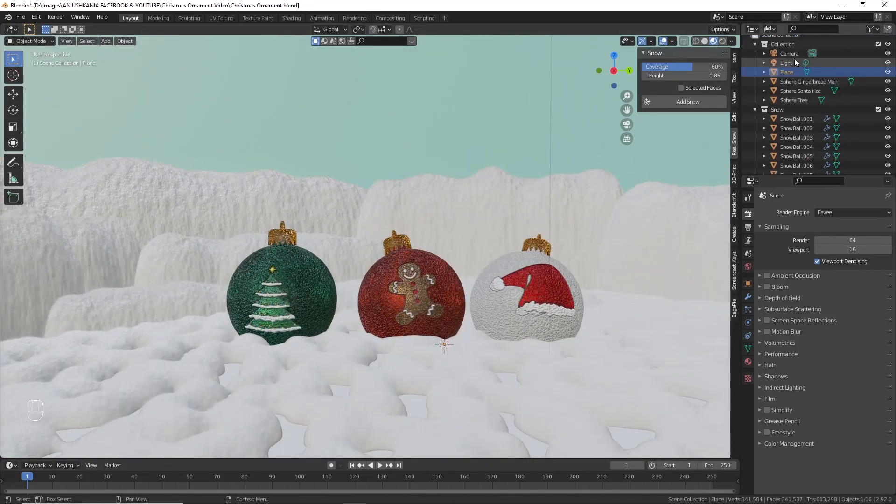
Step: Align the camera to the current front view of the ornaments and pull it back along its local Z axis
left_click(793, 59)
key("ctrl+alt+KP_0")
left_click(514, 144)
left_click(514, 142)
key("g")
key("z")
key("z")
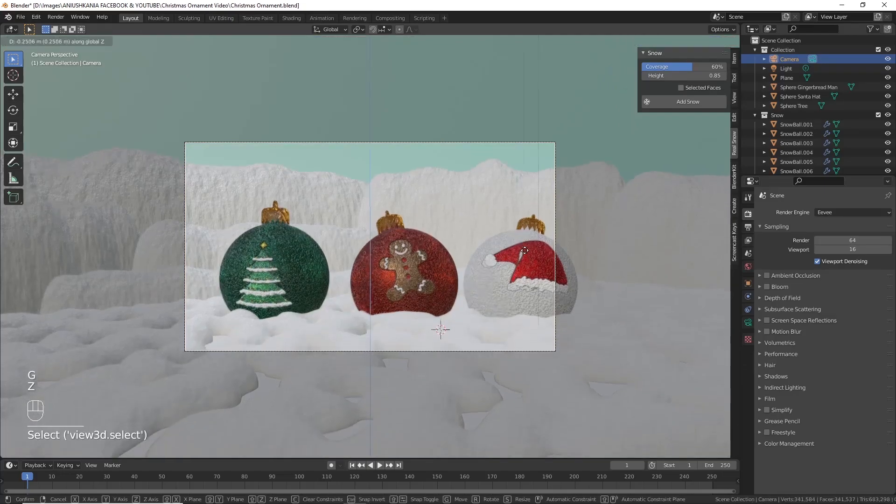
left_click(322, 280)
Step: Tilt the tree ornament about X and slide it horizontally up against the gingerbread man ornament
left_click(303, 284)
key("r")
key("x")
left_click(400, 329)
key("r")
key("ctrl+z")
key("g")
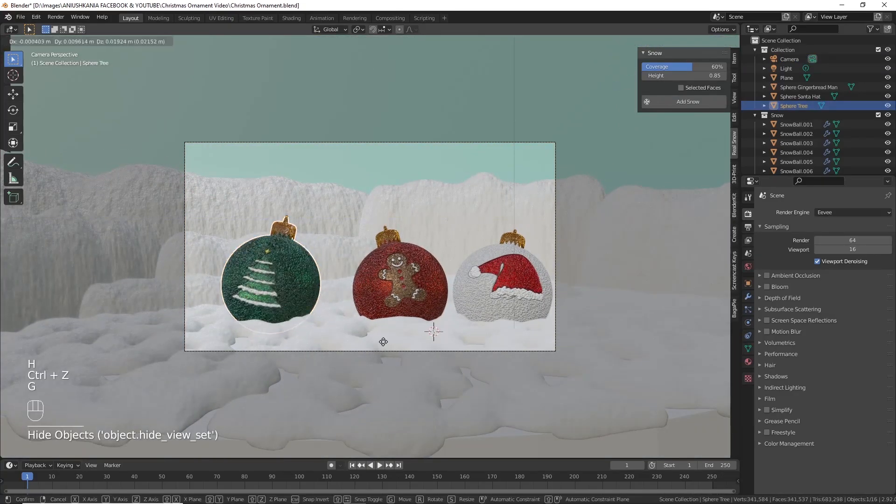
key("shift+z")
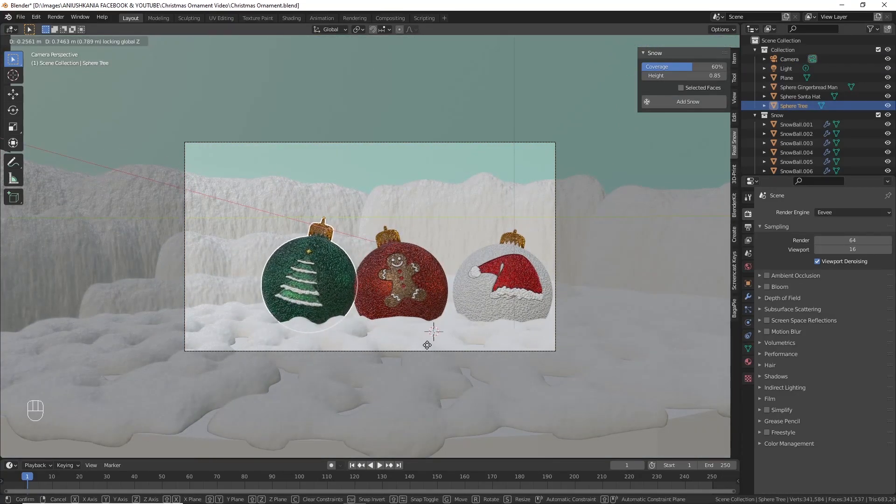
left_click(427, 345)
Step: Rotate the tree ornament again and fine-tune its horizontal position beside the gingerbread man ornament
key("r")
left_click(475, 274)
key("r")
key("z")
key("Escape")
middle_click_drag(425, 315, 402, 322)
key("g")
key("shift+z")
left_click(366, 331)
Step: Move the Santa hat ornament horizontally towards the gingerbread man ornament
left_click(545, 378)
key("g")
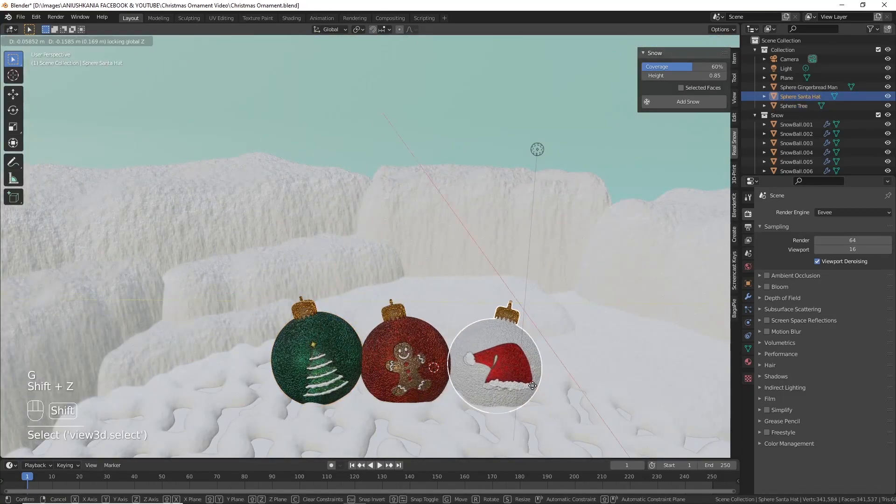
key("shift+z")
left_click(532, 385)
Step: Rotate the gingerbread man ornament upright and adjust its horizontal position between its neighbours
left_click(403, 360)
key("r")
key("g")
key("shift+z")
left_click(513, 374)
Step: Reframe the camera by shifting it and aligning it to a closer view of the three ornaments
key("KP_0")
left_click(554, 254)
key("g")
left_click(555, 335)
middle_click_drag(554, 334, 514, 284)
scroll(513, 312, "up", 2)
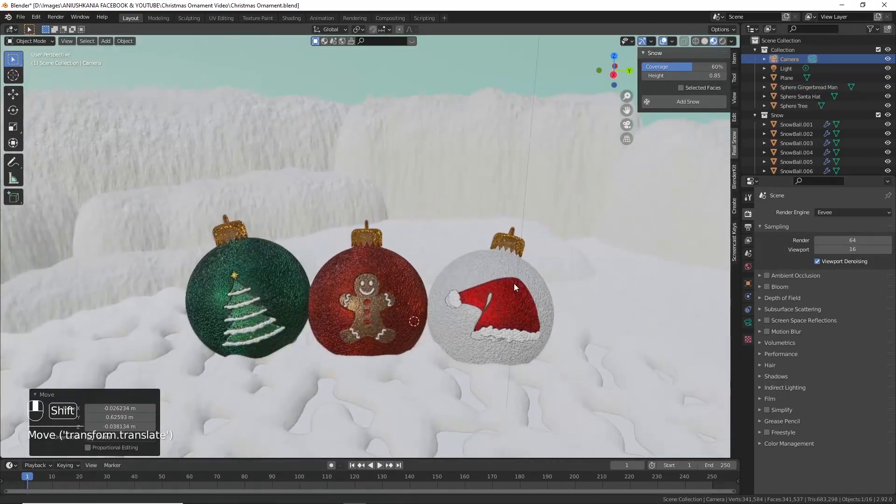
key("ctrl+alt+KP_0")
Step: Rotate the Santa hat ornament about -11.2° around Z and move it horizontally beside the gingerbread man ornament
left_click(542, 352)
key("r")
key("z")
left_click(516, 380)
key("g")
key("shift+z")
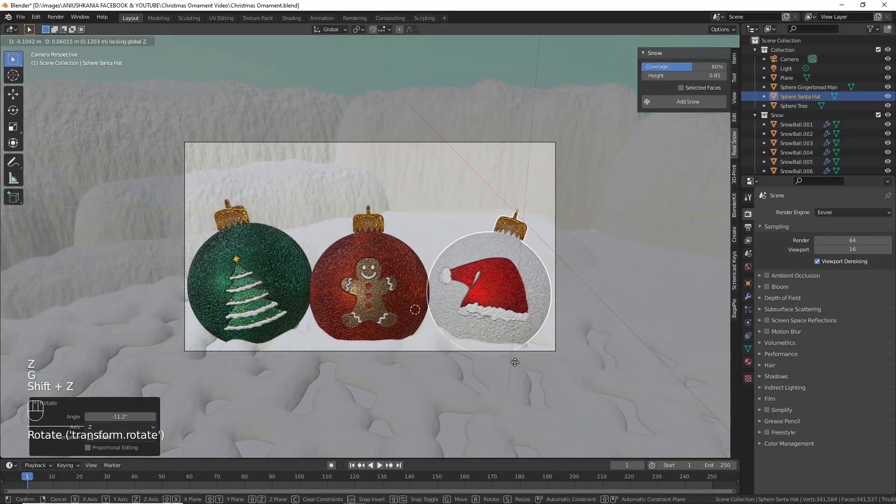
left_click(515, 363)
Step: Rotate the tree ornament around X and by about -8.66° around Y, and shift it horizontally against the gingerbread man ornament
left_click(299, 313)
key("r")
key("x")
left_click(333, 346)
key("r")
key("y")
left_click(336, 369)
key("g")
key("shift+z")
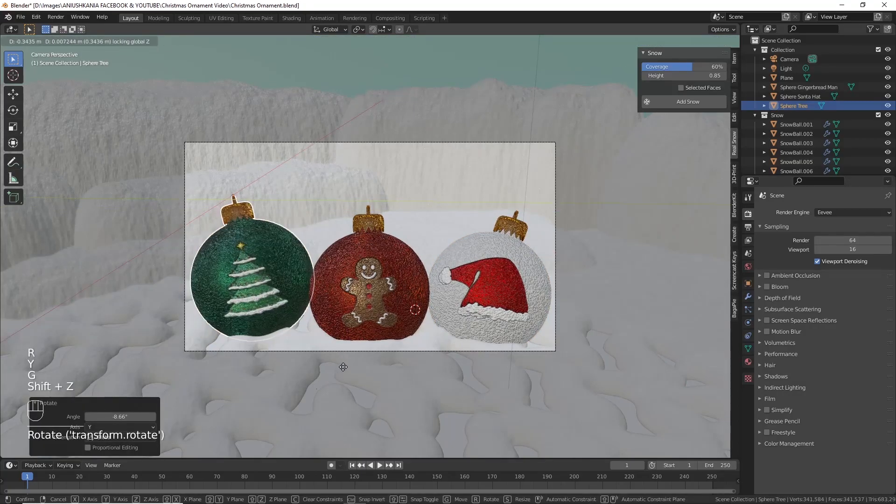
left_click(343, 368)
Step: Move the camera along its local Z axis for a wider framing of the ornaments, and save the file
left_click(441, 351)
key("g")
key("z")
key("z")
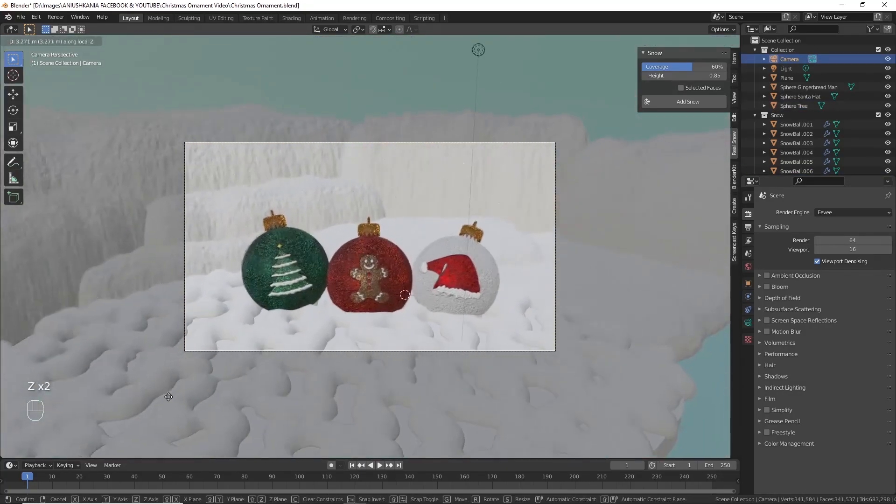
left_click(422, 327)
key("ctrl+s")
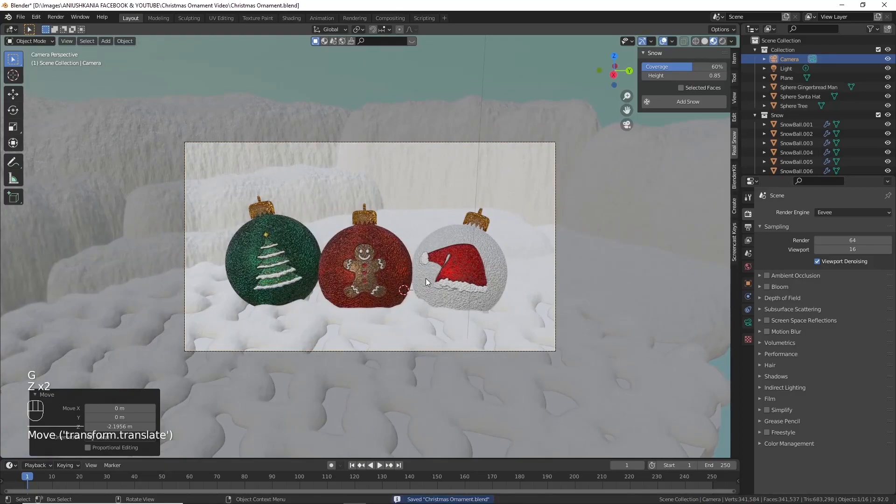
Step: Switch to rendered shading and give the circle under the snow a material named Ice with a cyan base colour
left_click(723, 41)
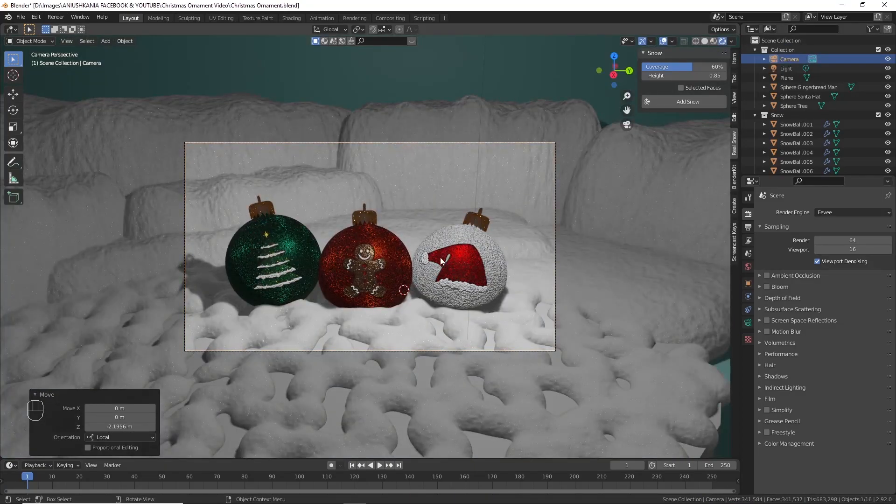
left_click(439, 329)
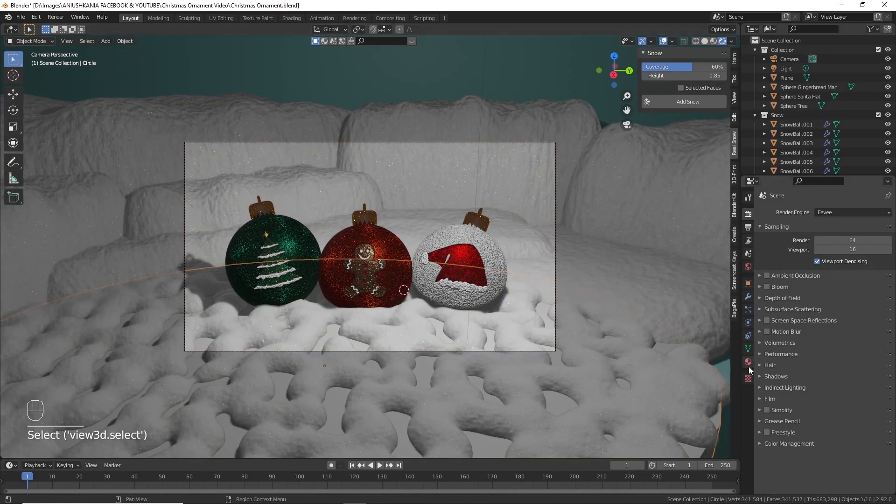
left_click(749, 363)
left_click(811, 253)
double_click(811, 253)
type("Ice")
key("Return")
left_click(834, 350)
left_click(838, 216)
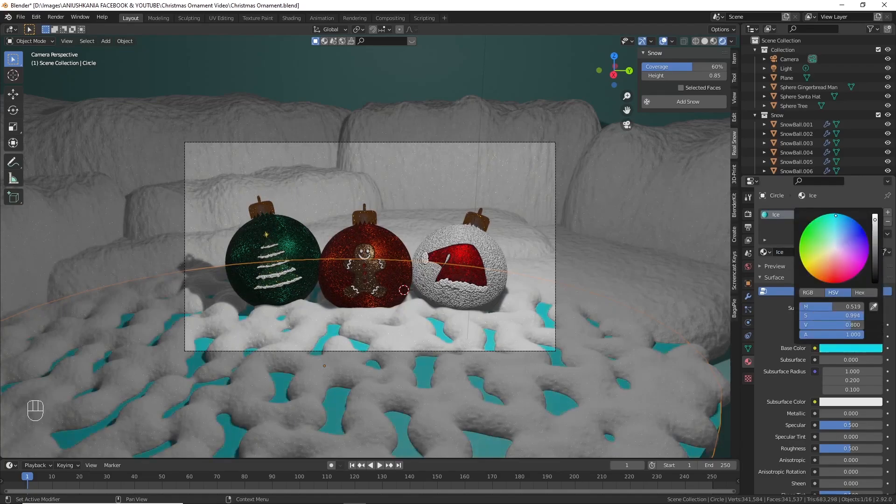
Step: Set the Ice material's metallic and specular to 1.000 and roughness to 0.000, and lighten its base colour to light cyan
mouse_move(826, 414)
left_mouse_down()
mouse_move(889, 414)
mouse_move(889, 425)
left_mouse_up()
left_click_drag(850, 449, 815, 448)
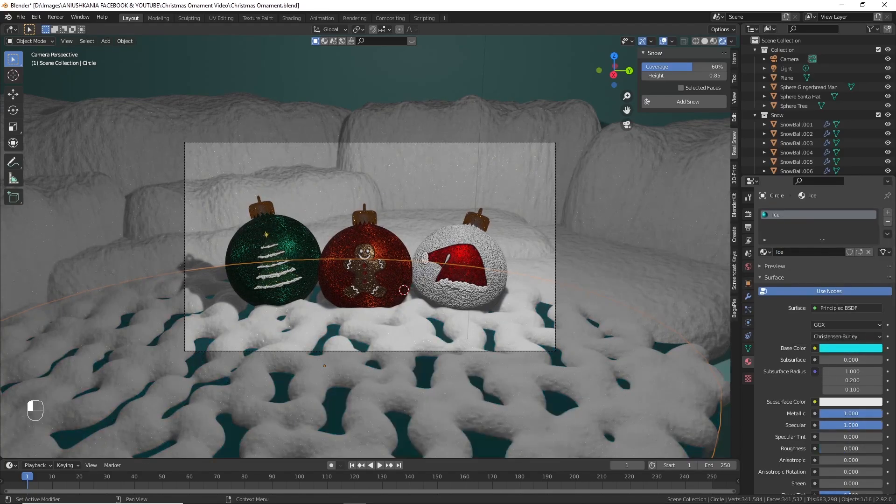
left_click(826, 349)
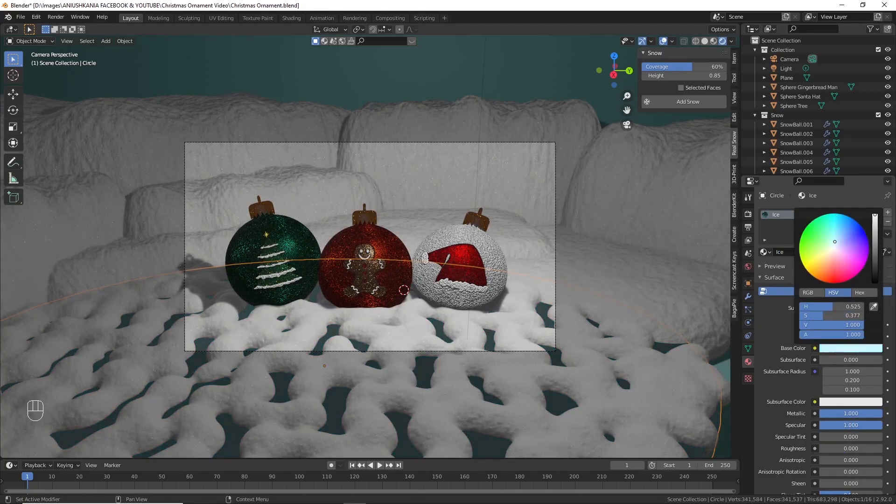
Step: Move the point light horizontally and vertically to just in front of the ornaments
middle_click_drag(551, 224, 542, 285)
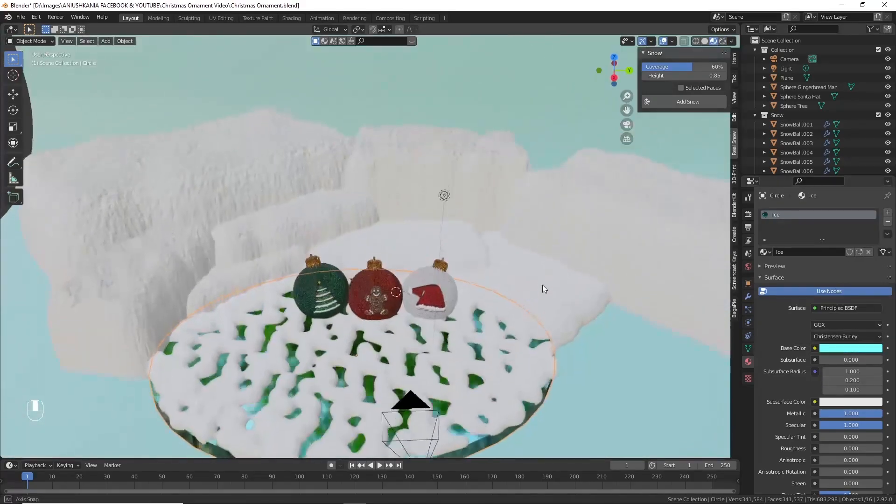
left_click(452, 268)
key("g")
left_click(444, 284)
key("z")
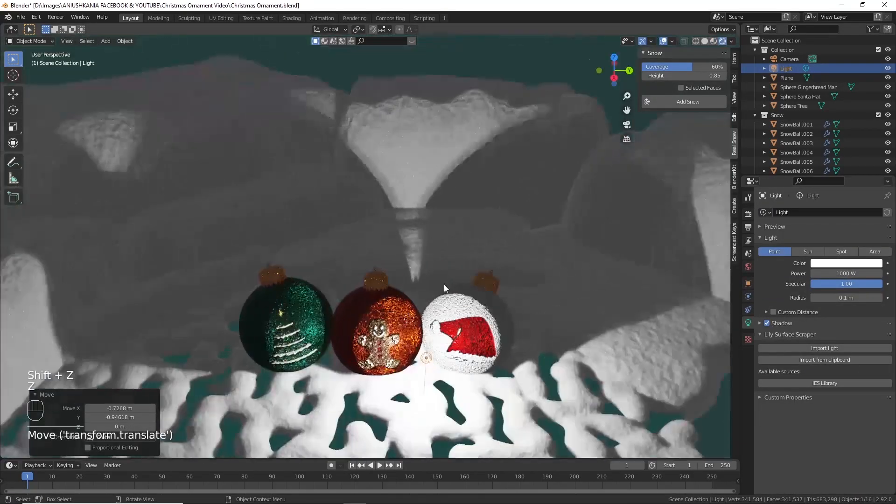
key("g")
left_click(439, 280)
Step: Add an area light, raise it about 5.65 m above the scene, and enlarge it
scroll(440, 270, "down", 6)
key("shift+a")
mouse_move(427, 386)
left_click(475, 416)
key("g")
left_click(190, 370)
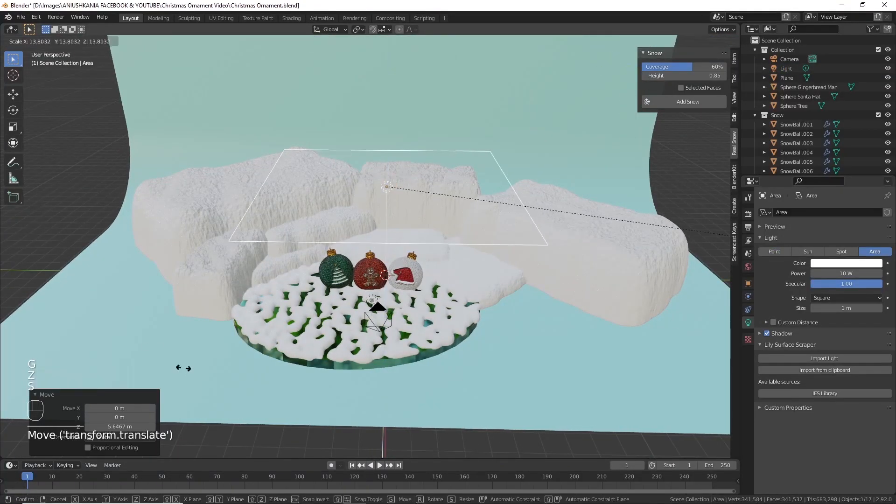
key("s")
left_click(459, 298)
Step: Move the area light horizontally to the tree ornament's side of the snow scene
middle_click_drag(459, 298, 501, 301)
key("g")
key("shift+z")
left_click(478, 322)
key("r")
key("z")
left_click(390, 371)
mouse_move(390, 371)
middle_mouse_down()
mouse_move(376, 371)
mouse_move(403, 365)
mouse_move(380, 368)
middle_mouse_up()
key("ctrl+z")
Step: Rotate the area light 66° around Y and turn it around Z towards the ornaments
key("r")
key("y")
left_click(401, 117)
key("r")
key("z")
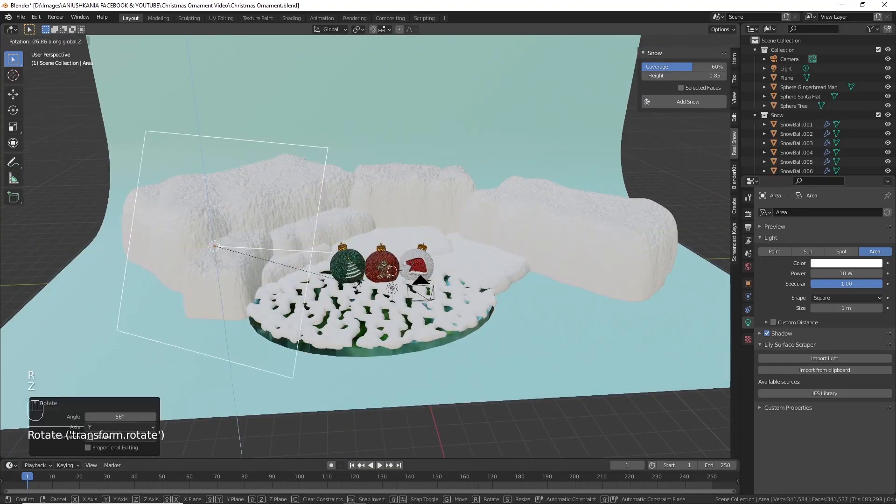
left_click(463, 367)
Step: Preview the scene in rendered shading and set the area light's power to 1000 W
key("z")
mouse_move(528, 299)
middle_mouse_down()
mouse_move(470, 284)
mouse_move(546, 292)
middle_mouse_up()
type("0")
key("Return")
middle_click_drag(401, 289, 465, 310)
scroll(337, 295, "down", 2)
Step: Fine-tune the side area light's rotation around the X, Y and Z axes to aim it at the ornaments
key("r")
key("Escape")
key("r")
key("z")
key("x")
left_click(467, 305)
key("r")
key("y")
left_click(466, 310)
key("r")
key("z")
left_click(495, 323)
Step: Duplicate the area light horizontally to the Santa hat ornament's side, about 1 m along X and 15.4 m along Y
middle_click_drag(499, 324, 449, 329)
scroll(449, 329, "down", 2)
key("shift+d")
key("shift+z")
left_click(649, 339)
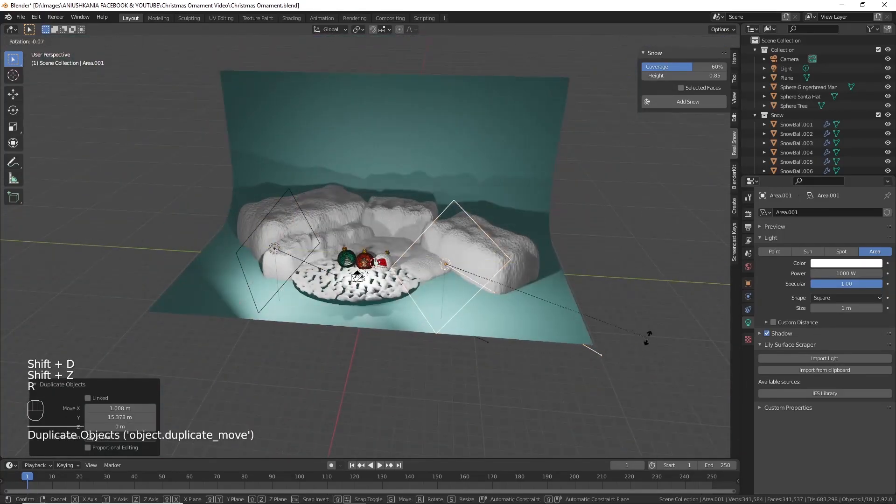
Step: Rotate the duplicated area light to face the ornaments and raise it about 4.34 m
key("r")
left_click(488, 168)
key("g")
key("z")
left_click(516, 177)
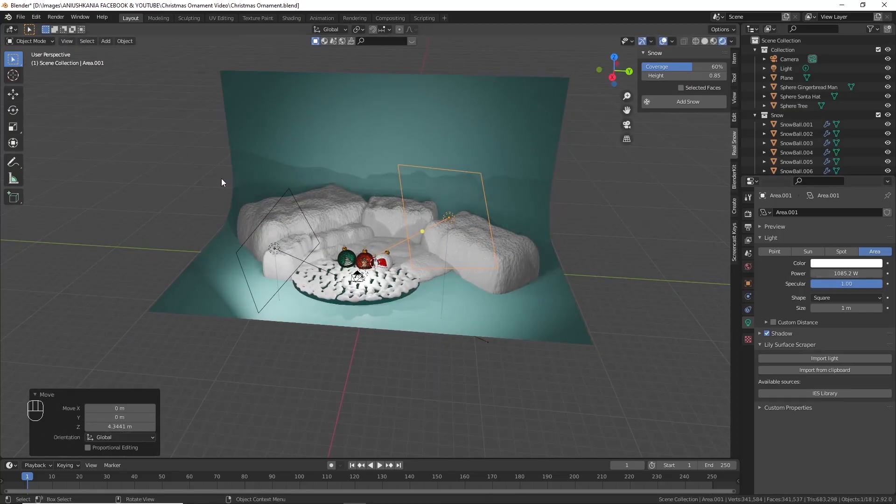
Step: Duplicate the area light horizontally to between the two side lights and set its rotation to 0° on all axes
middle_click_drag(182, 157, 243, 154)
key("shift+d")
key("shift+z")
left_click(753, 286)
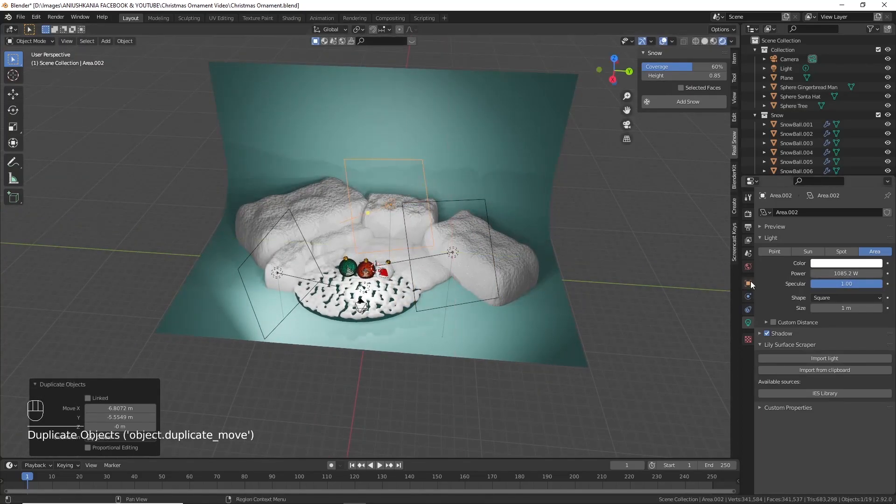
left_click(749, 283)
Step: Enlarge the central area light to cover most of the backdrop and raise it about 4.22 m
key("s")
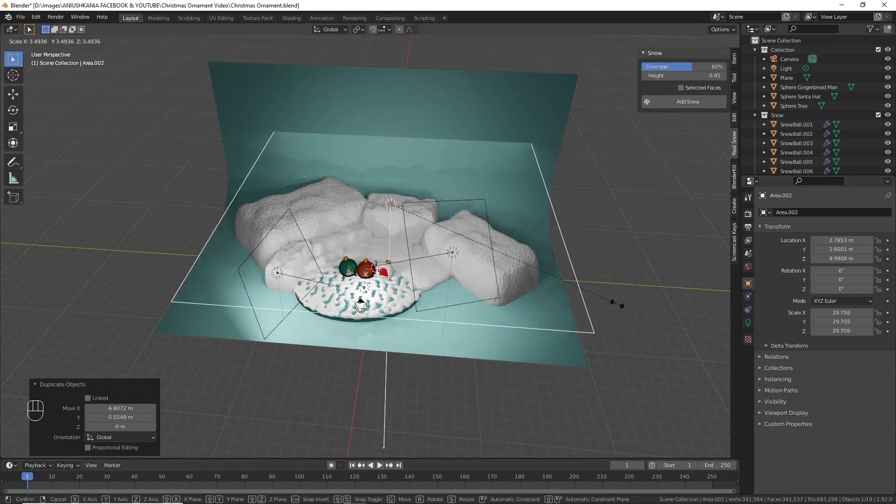
left_click(610, 268)
key("g")
key("z")
left_click(677, 261)
Step: Set the overhead area light's power to 5000 W and give it a pale colour tint
left_click(748, 323)
left_click(846, 264)
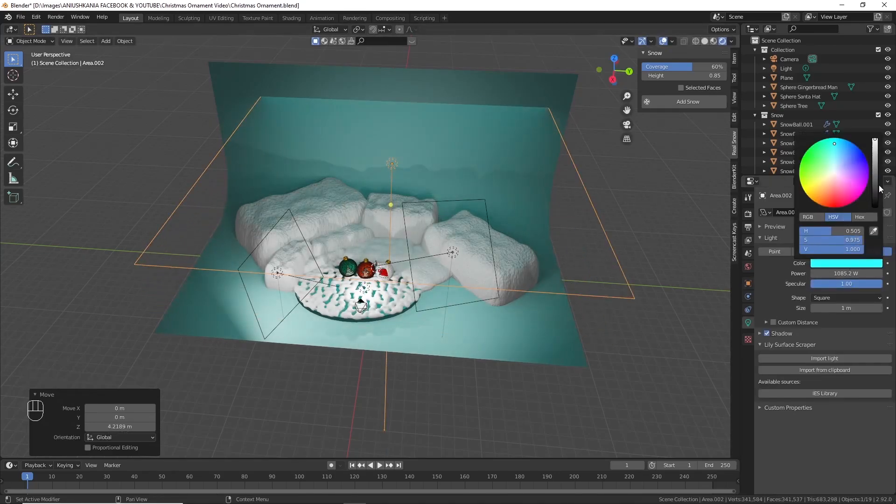
left_click(846, 273)
type("5000")
key("Return")
left_click(847, 264)
left_click(828, 177)
Step: Try other light types on the original point light near the camera and delete that light
scroll(393, 311, "up", 10)
scroll(398, 305, "down", 6)
left_click(364, 278)
left_click(807, 252)
left_click(779, 252)
left_click(851, 251)
left_click(873, 251)
mouse_move(286, 296)
middle_mouse_down()
mouse_move(256, 299)
mouse_move(284, 294)
middle_mouse_up()
key("Delete")
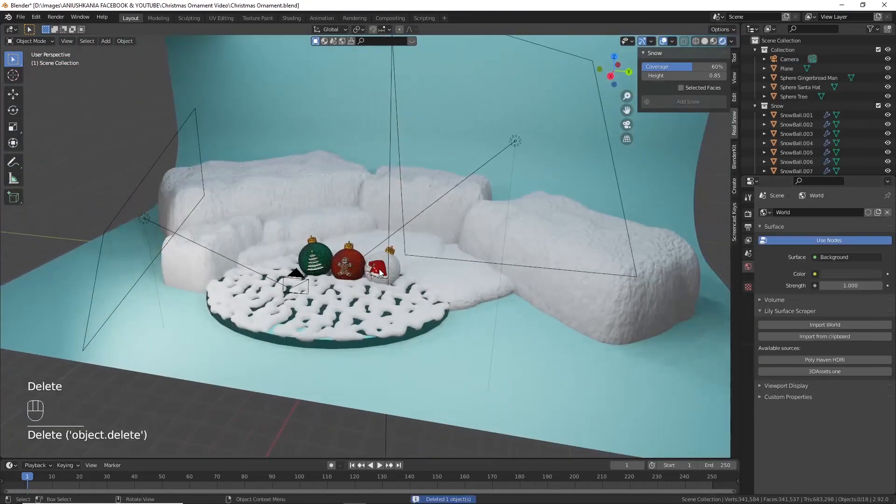
Step: Duplicate the area light on the tree ornament's side and place the copy horizontally in front of the ornaments
middle_click_drag(175, 190, 225, 180)
scroll(225, 180, "down", 3)
middle_click_drag(501, 212, 472, 239)
scroll(472, 239, "up", 3)
middle_click_drag(234, 292, 253, 266)
scroll(253, 265, "down", 3)
left_click(300, 250)
key("shift+d")
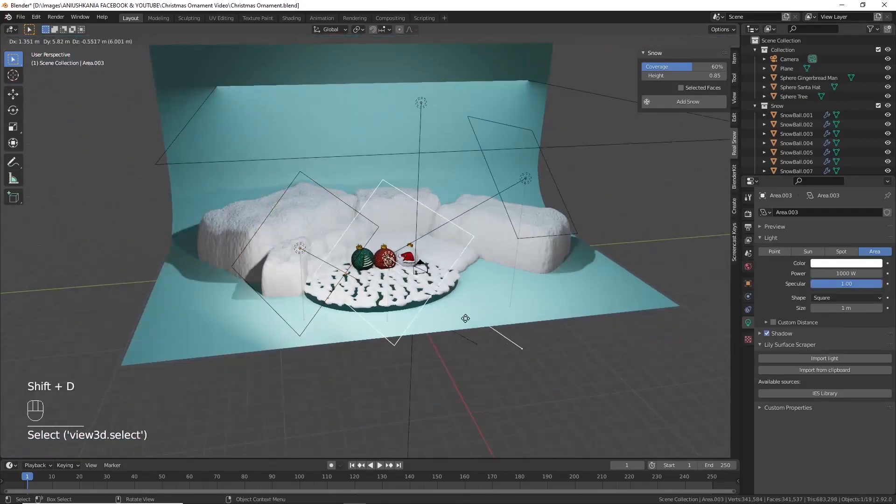
key("shift+z")
left_click(432, 269)
Step: Reset the front area light's rotation to 0° and rotate it around Y to face the ornaments
left_click(748, 284)
left_click(845, 289)
type("0")
key("Return")
key("r")
key("y")
left_click(425, 285)
Step: Stretch the front area light along Y by a factor of about 2.213
scroll(425, 285, "up", 1)
key("s")
key("x")
key("y")
left_click(495, 298)
Step: Set the front area light's colour to pale yellow and its power to 3000 W
left_click(748, 322)
left_click(846, 263)
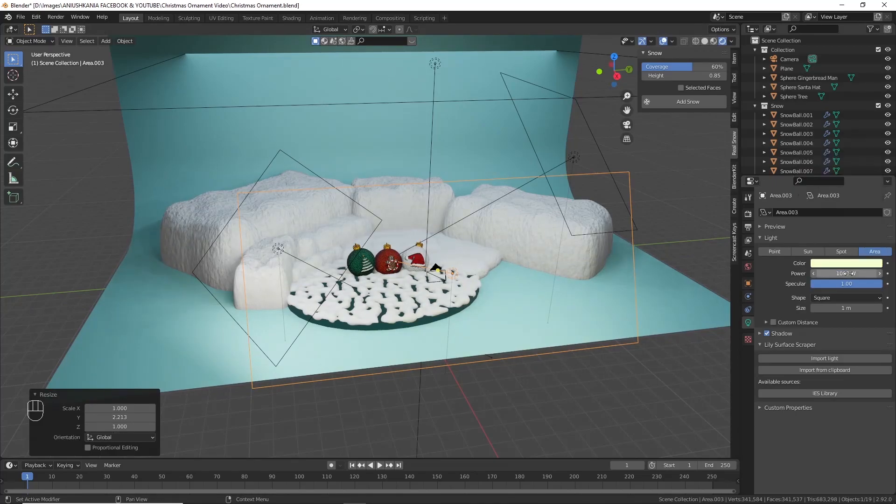
key("Return")
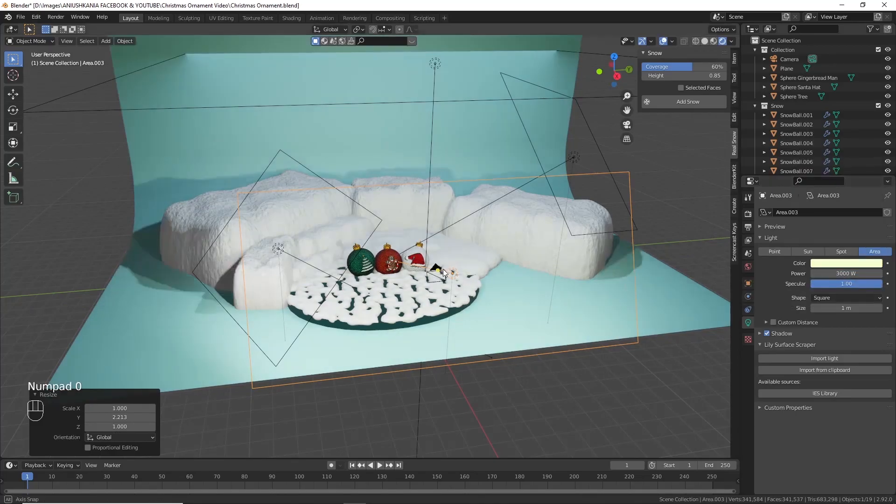
Step: Look through the camera and open the Ice material settings of the circle under the snow
key("KP_0")
left_click(438, 324)
left_click(748, 362)
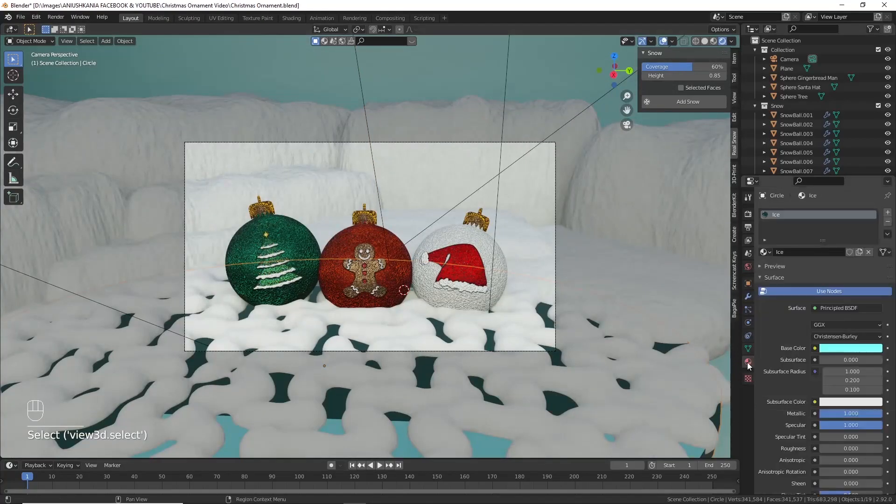
Step: Set the power of the area light on the Santa hat ornament's side to 2000 W
middle_click_drag(400, 279, 413, 290)
scroll(414, 292, "down", 7)
left_click(260, 257)
left_click(564, 154)
left_click(852, 273)
key("Return")
Step: From the camera view, rotate the Christmas tree ornament slightly counter to its current tilt
key("KP_0")
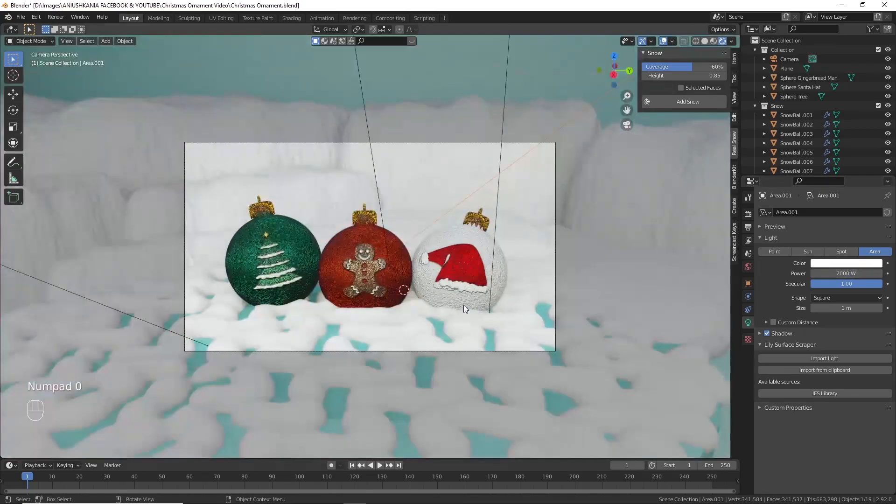
left_click(266, 285)
key("r")
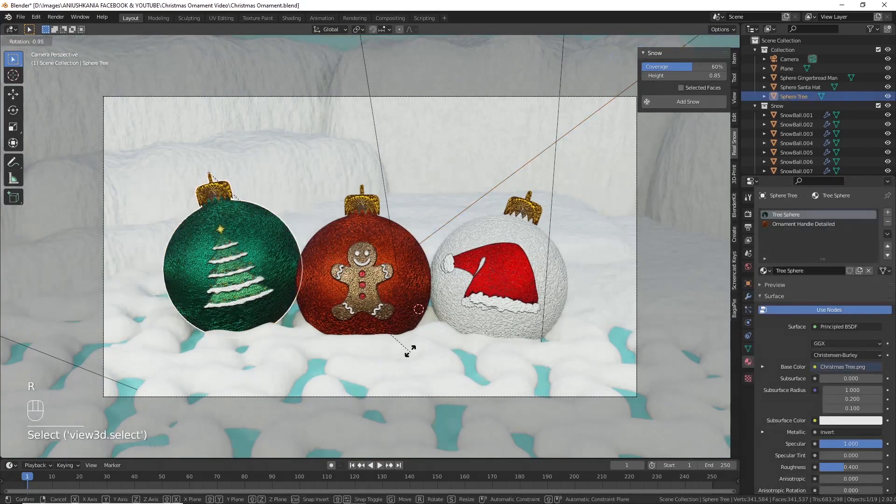
left_click(411, 348)
Step: Adjust the tree ornament's height along Z and shift it along Y beside the gingerbread man ornament
key("g")
key("z")
left_click(411, 353)
key("g")
key("y")
left_click(404, 350)
key("g")
key("y")
left_click(379, 344)
Step: Set the metallic value of the back snow block's Snow.003 material to 0.125 and save the file
left_click(429, 142)
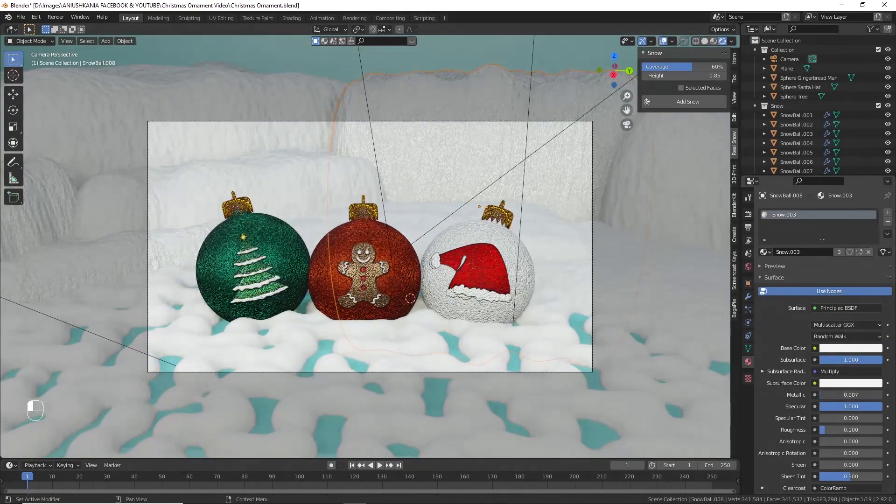
middle_click_drag(444, 205, 449, 217)
scroll(450, 224, "down", 7)
scroll(448, 242, "up", 3)
key("ctrl+s")
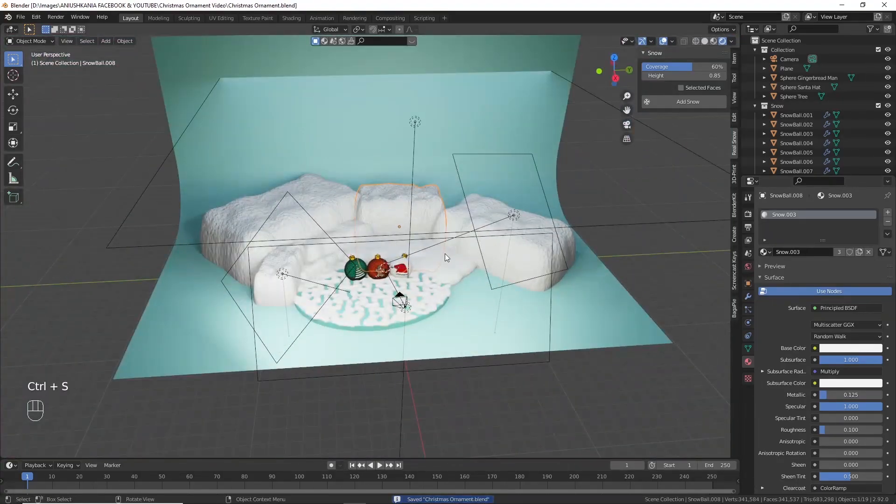
Step: Select the surrounding snow pieces with the back block active and link its material to them
middle_click_drag(448, 256, 448, 289)
left_click(469, 291)
left_click(328, 271, "shift")
left_click(295, 277, "shift")
left_click(293, 245, "shift")
left_click(238, 273, "shift")
key("ctrl+l")
key("Down")
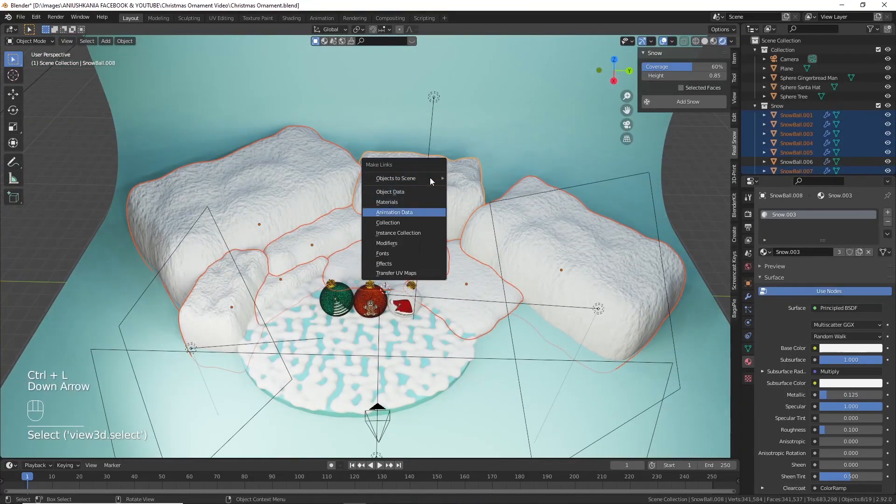
left_click(430, 177)
Step: In camera view, rotate the gingerbread man ornament by about 1.84° and move it about 0.11 m, mainly along Y
key("KP_0")
scroll(443, 219, "up", 1)
left_click(466, 72)
scroll(476, 102, "down", 1)
middle_click_drag(496, 138, 498, 156, "shift")
left_click(411, 252)
key("r")
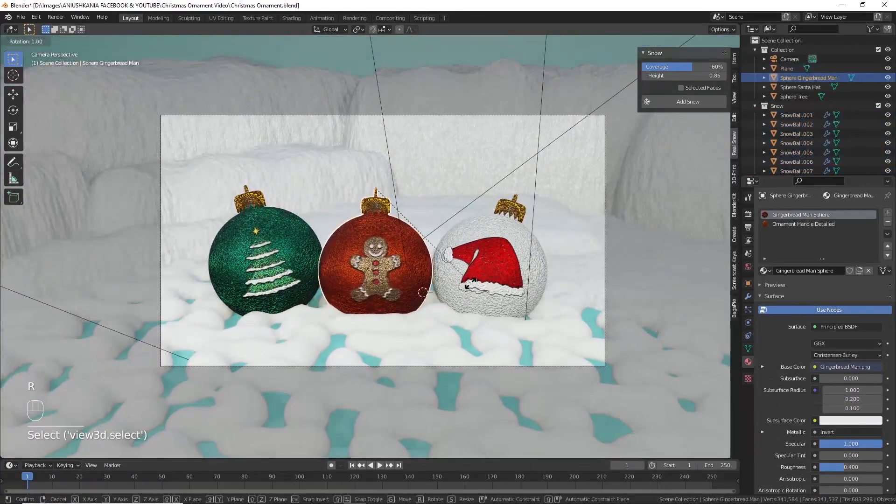
left_click(471, 283)
key("g")
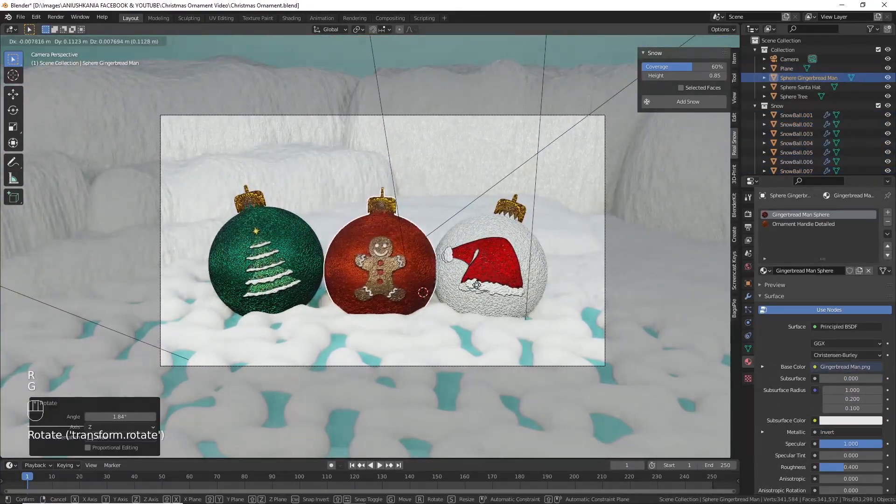
left_click(475, 285)
Step: Scale up the gingerbread man ornament slightly and adjust its height along Z so it sits in the snow
key("s")
left_click(503, 297)
key("g")
key("z")
key("s")
left_click(459, 338)
key("g")
key("z")
left_click(440, 353)
Step: Set the Ice material's metallic to 0.537 on the circle under the snow and experiment with its transmission and emission brightness
left_click(715, 330)
left_click(463, 339)
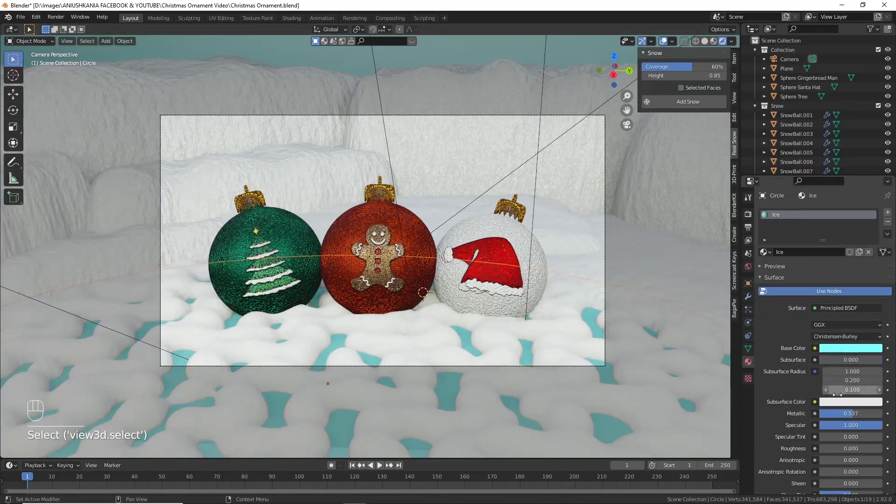
scroll(834, 439, "down", 5)
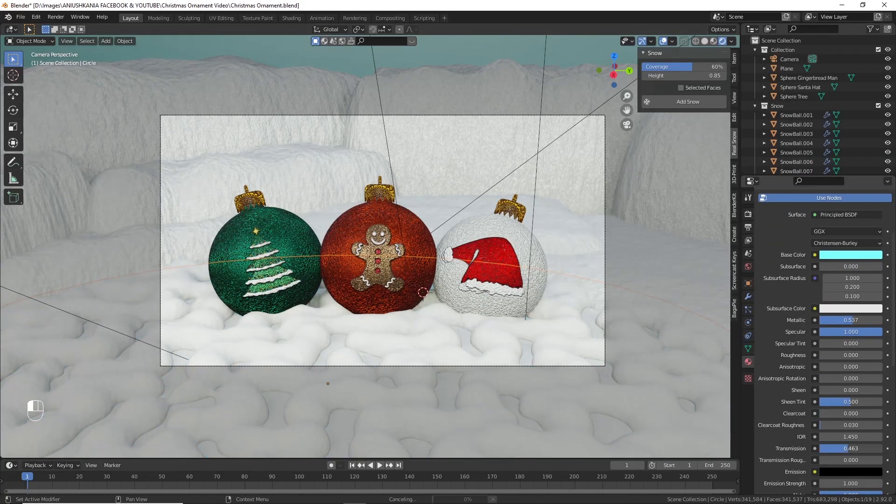
mouse_move(838, 449)
left_mouse_down()
mouse_move(871, 448)
mouse_move(820, 449)
left_mouse_up()
left_click(834, 472)
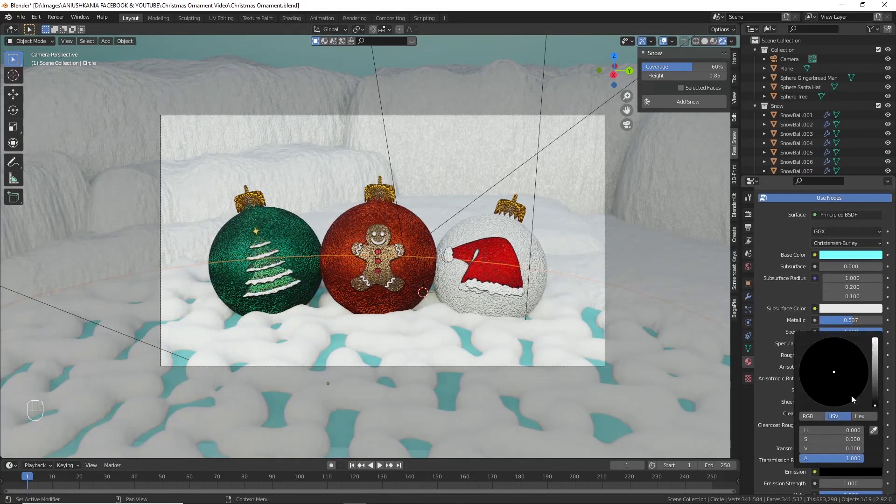
left_click_drag(875, 374, 876, 364)
Step: Set the Eevee render samples to 200 and enable ambient occlusion, leaving bloom off
left_click(748, 214)
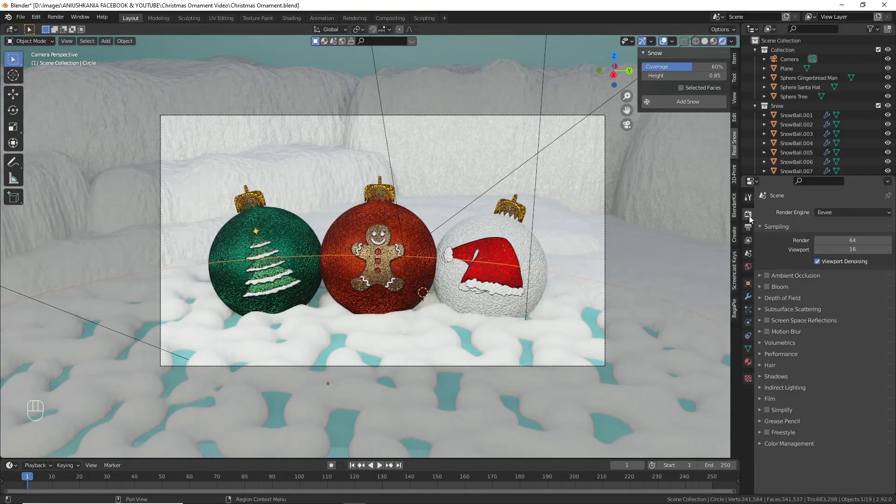
left_click(768, 286)
left_click(768, 286)
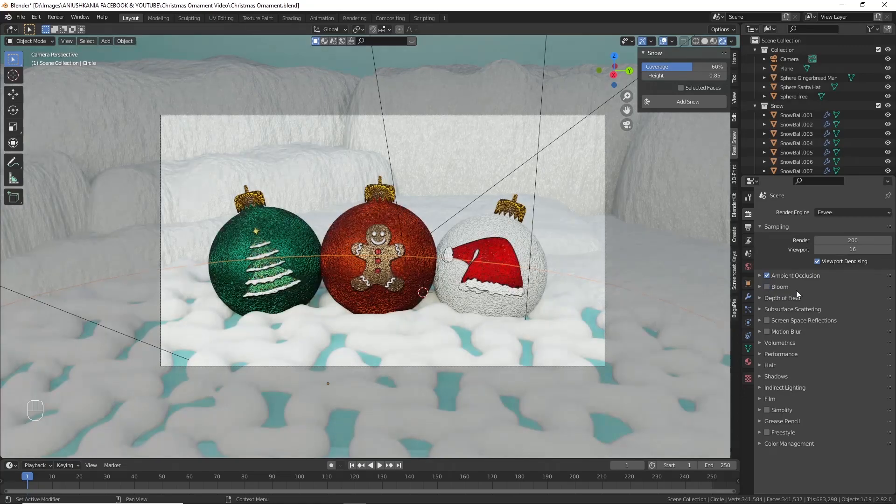
Step: Enable screen space reflections with refraction, trace precision 0.6, max roughness 0 and thickness 0.001 m, and save the file
left_click(767, 320)
left_click(793, 321)
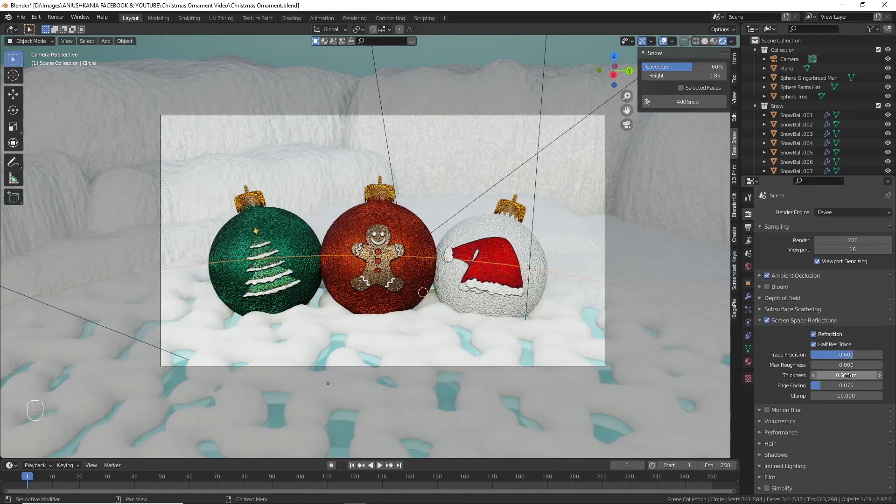
key("ctrl+s")
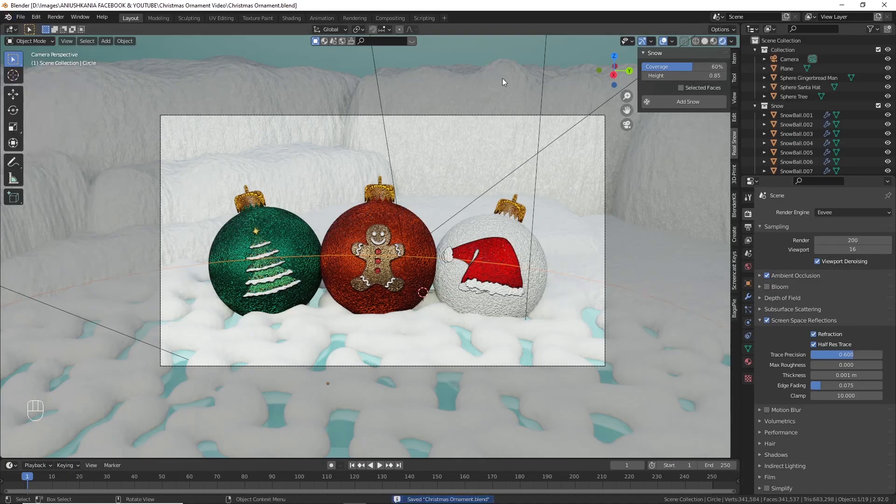
Step: Enable the camera's depth of field with the gingerbread man sphere as focus object, and render the image
left_click(790, 60)
left_click(749, 322)
left_click(768, 330)
left_click(878, 348)
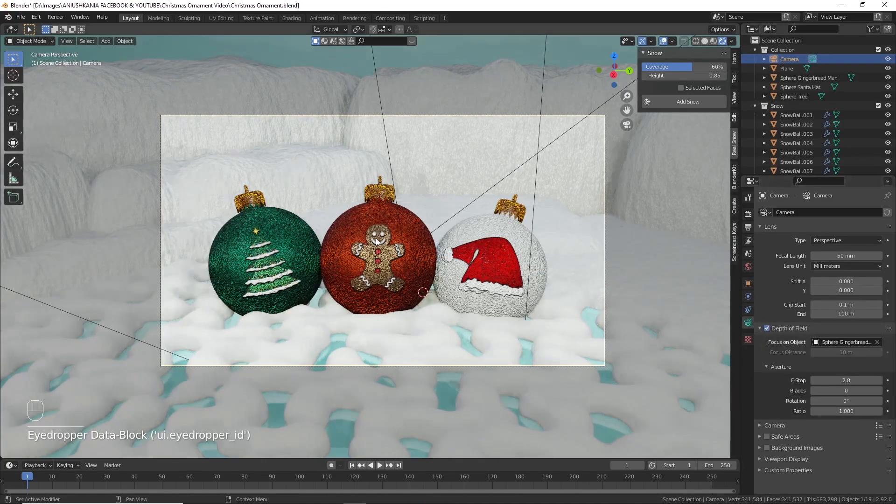
left_click(371, 311)
key("F12")
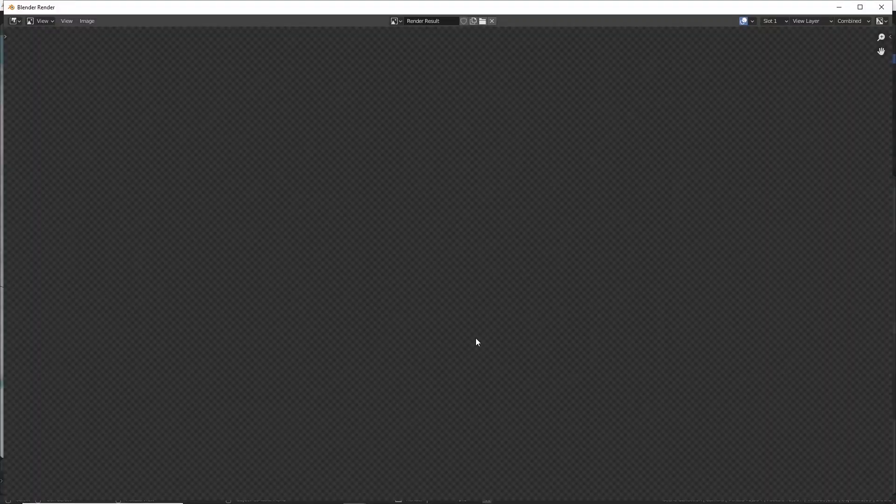